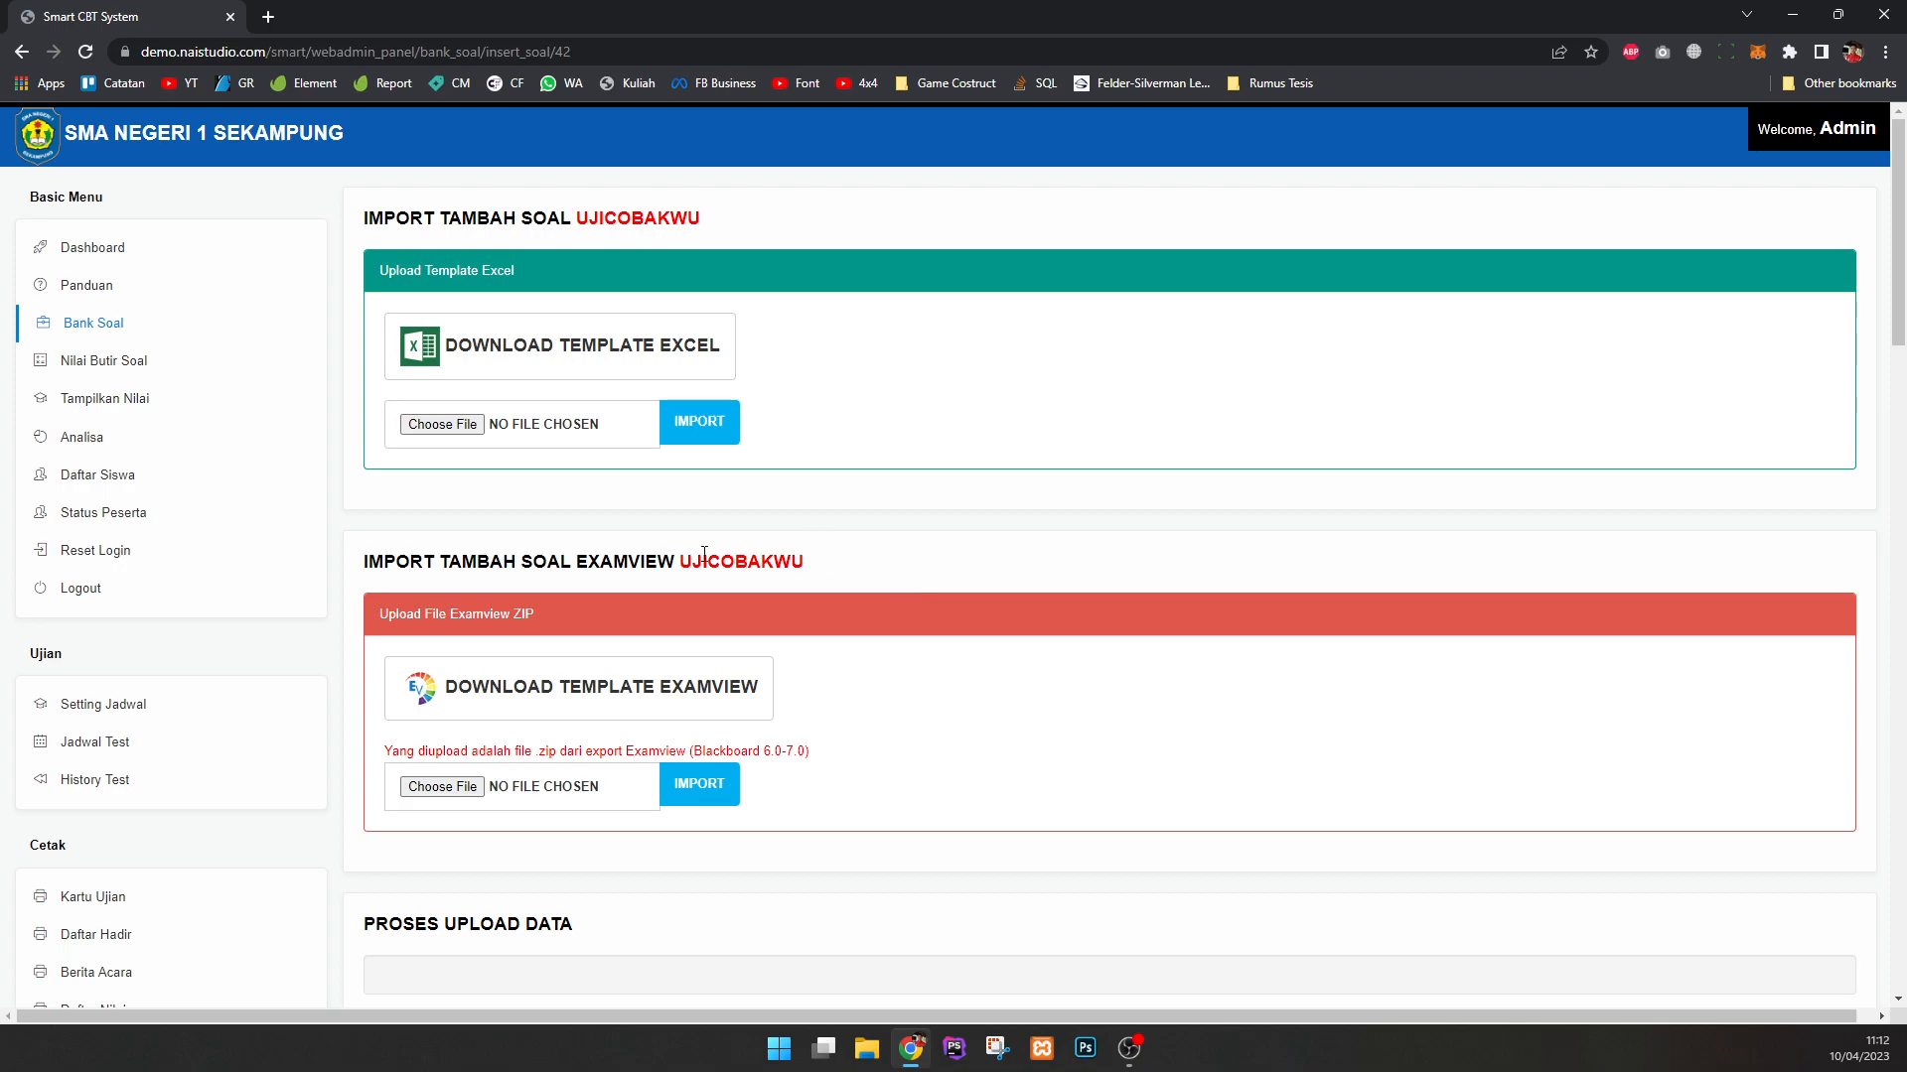
Switch to ExamView Test Generator and get to its empty, maximized workspace without registering or using the startup options.
left_click_drag(618, 752, 857, 760)
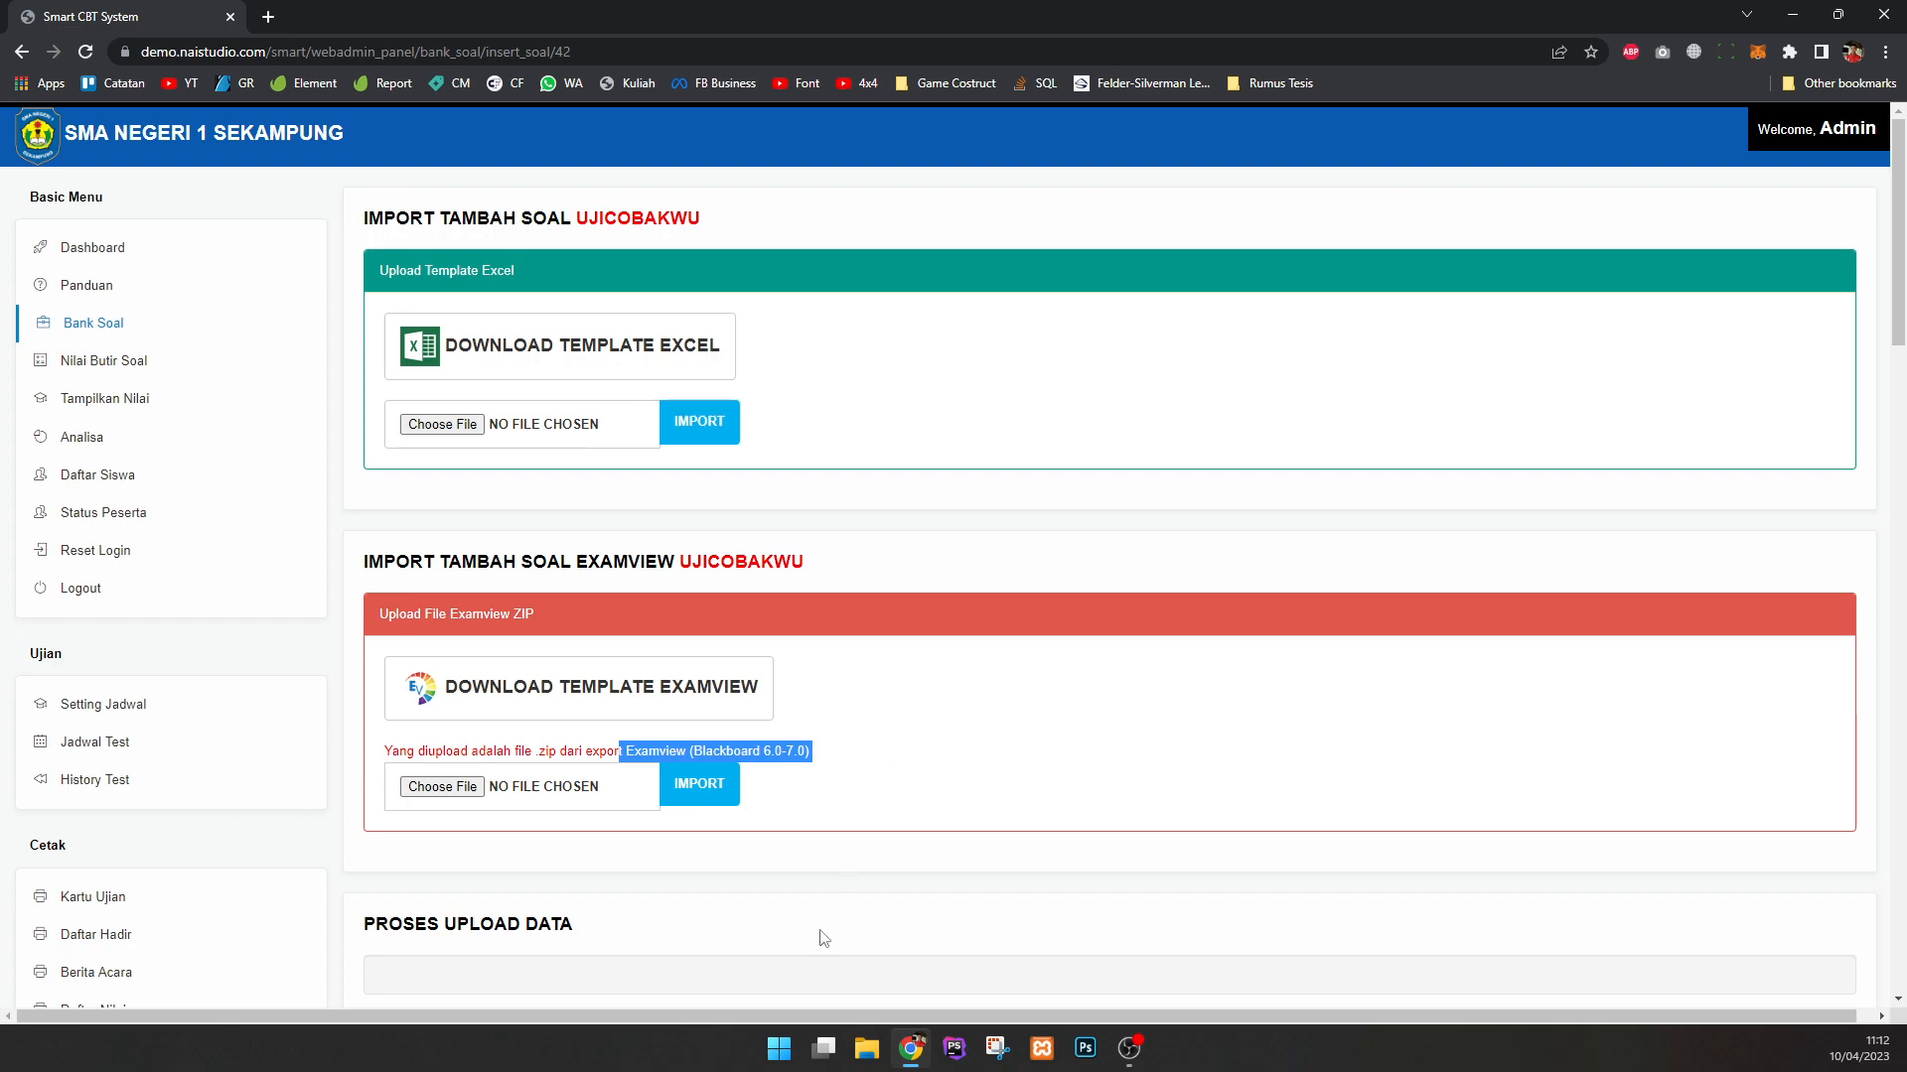
key("super")
type("ex")
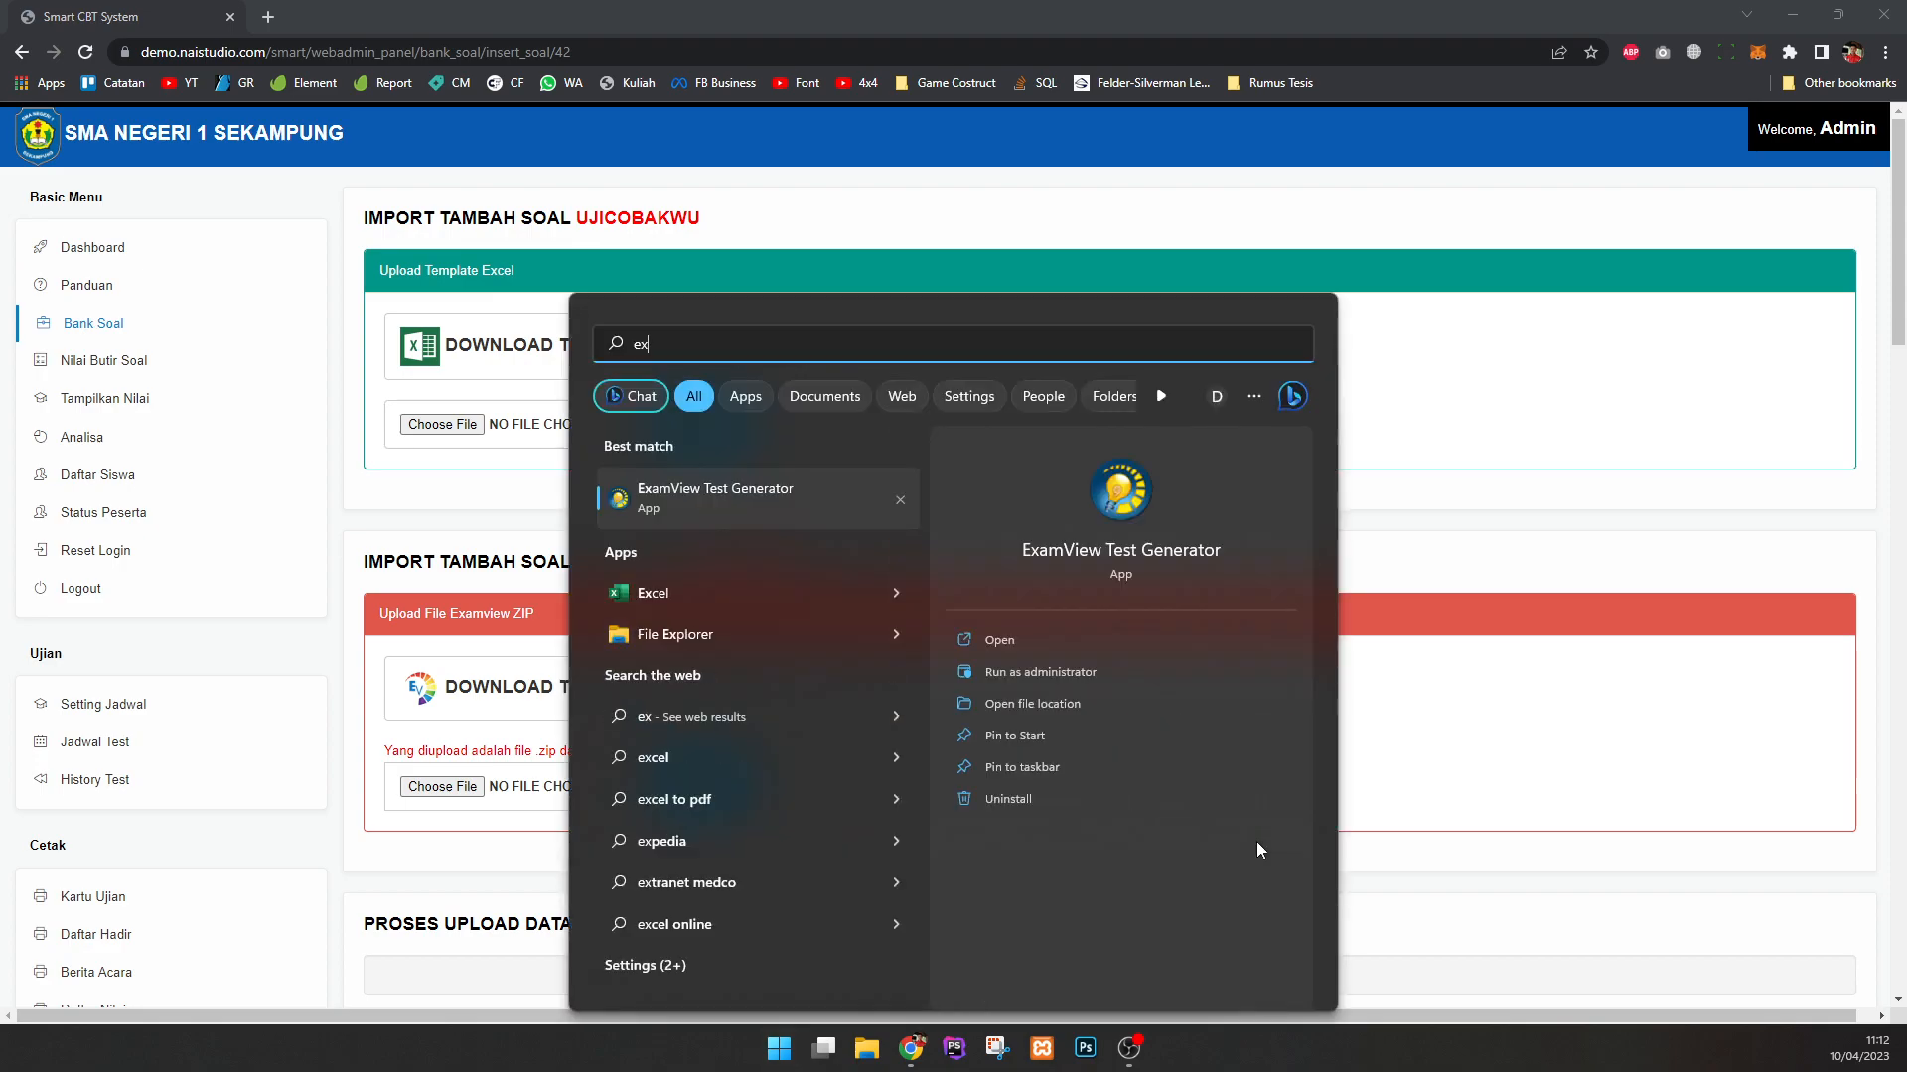
left_click(756, 507)
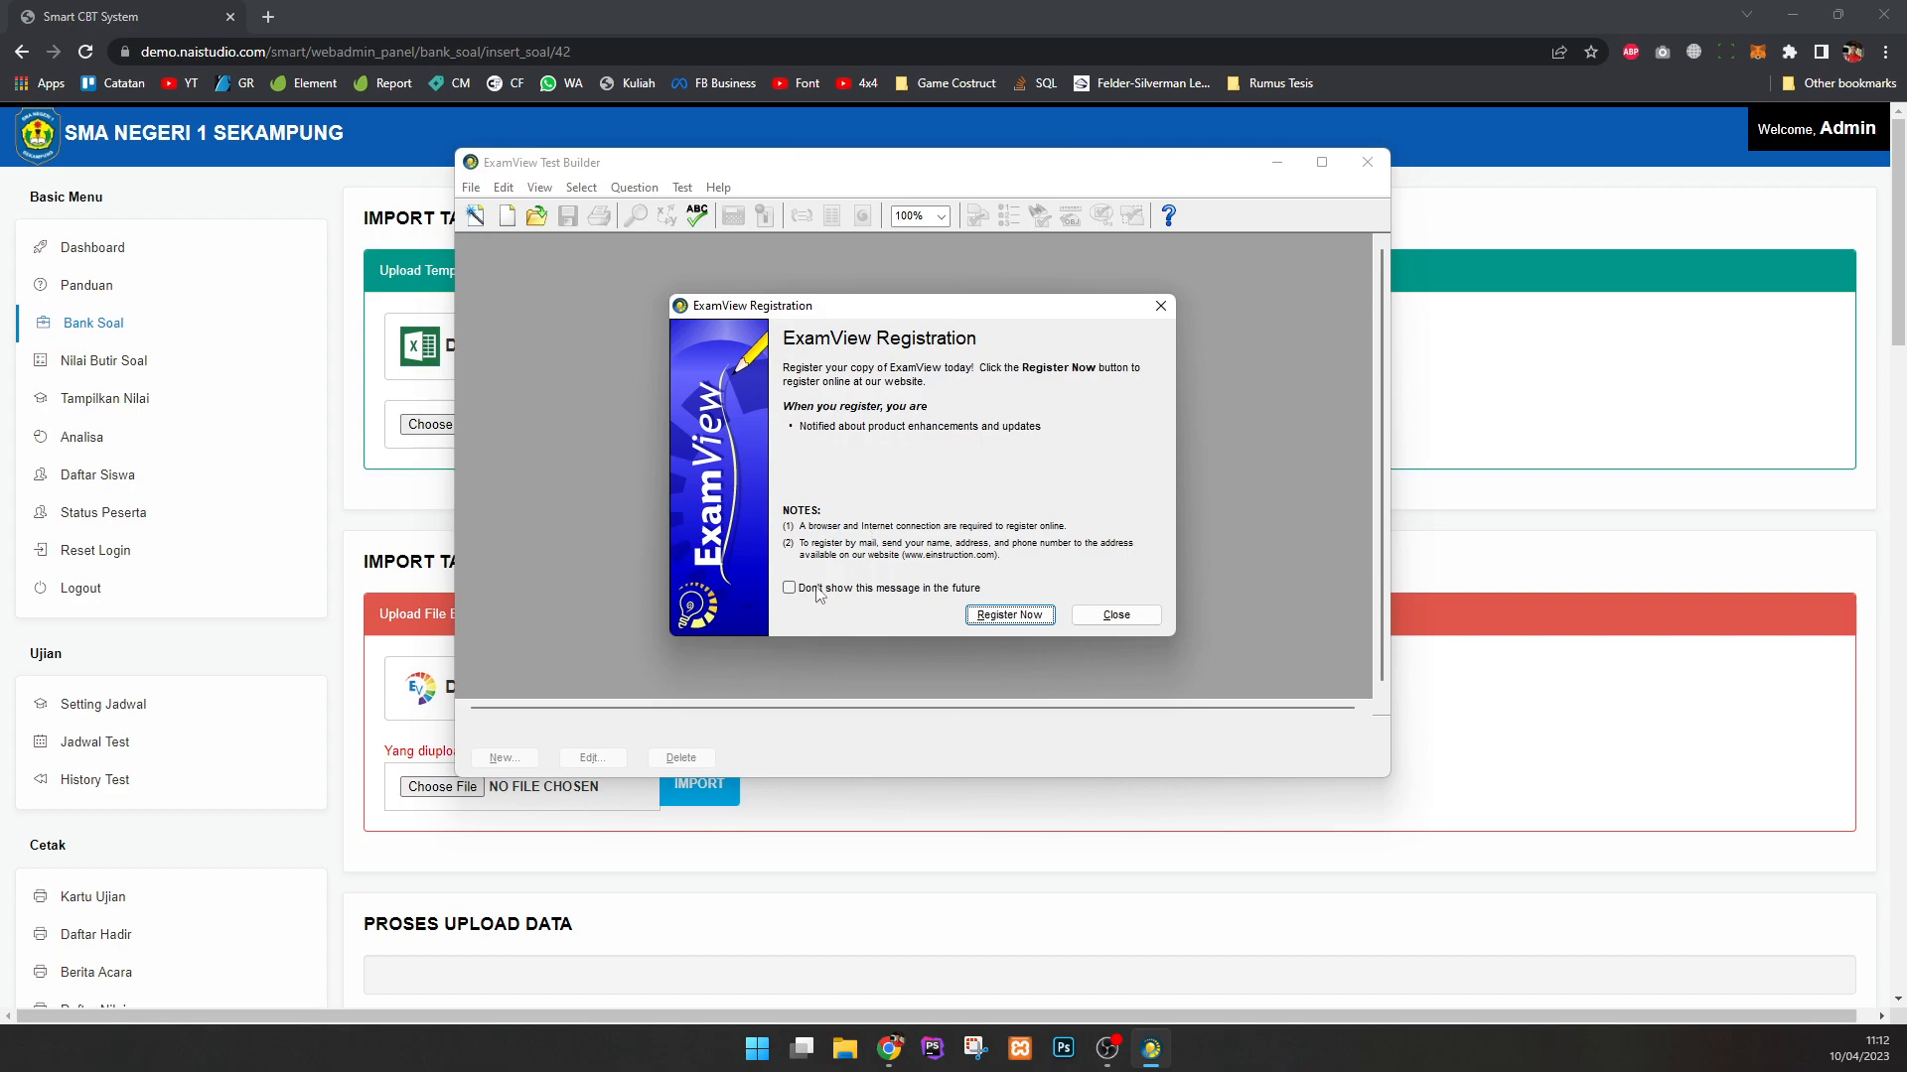
left_click(1140, 615)
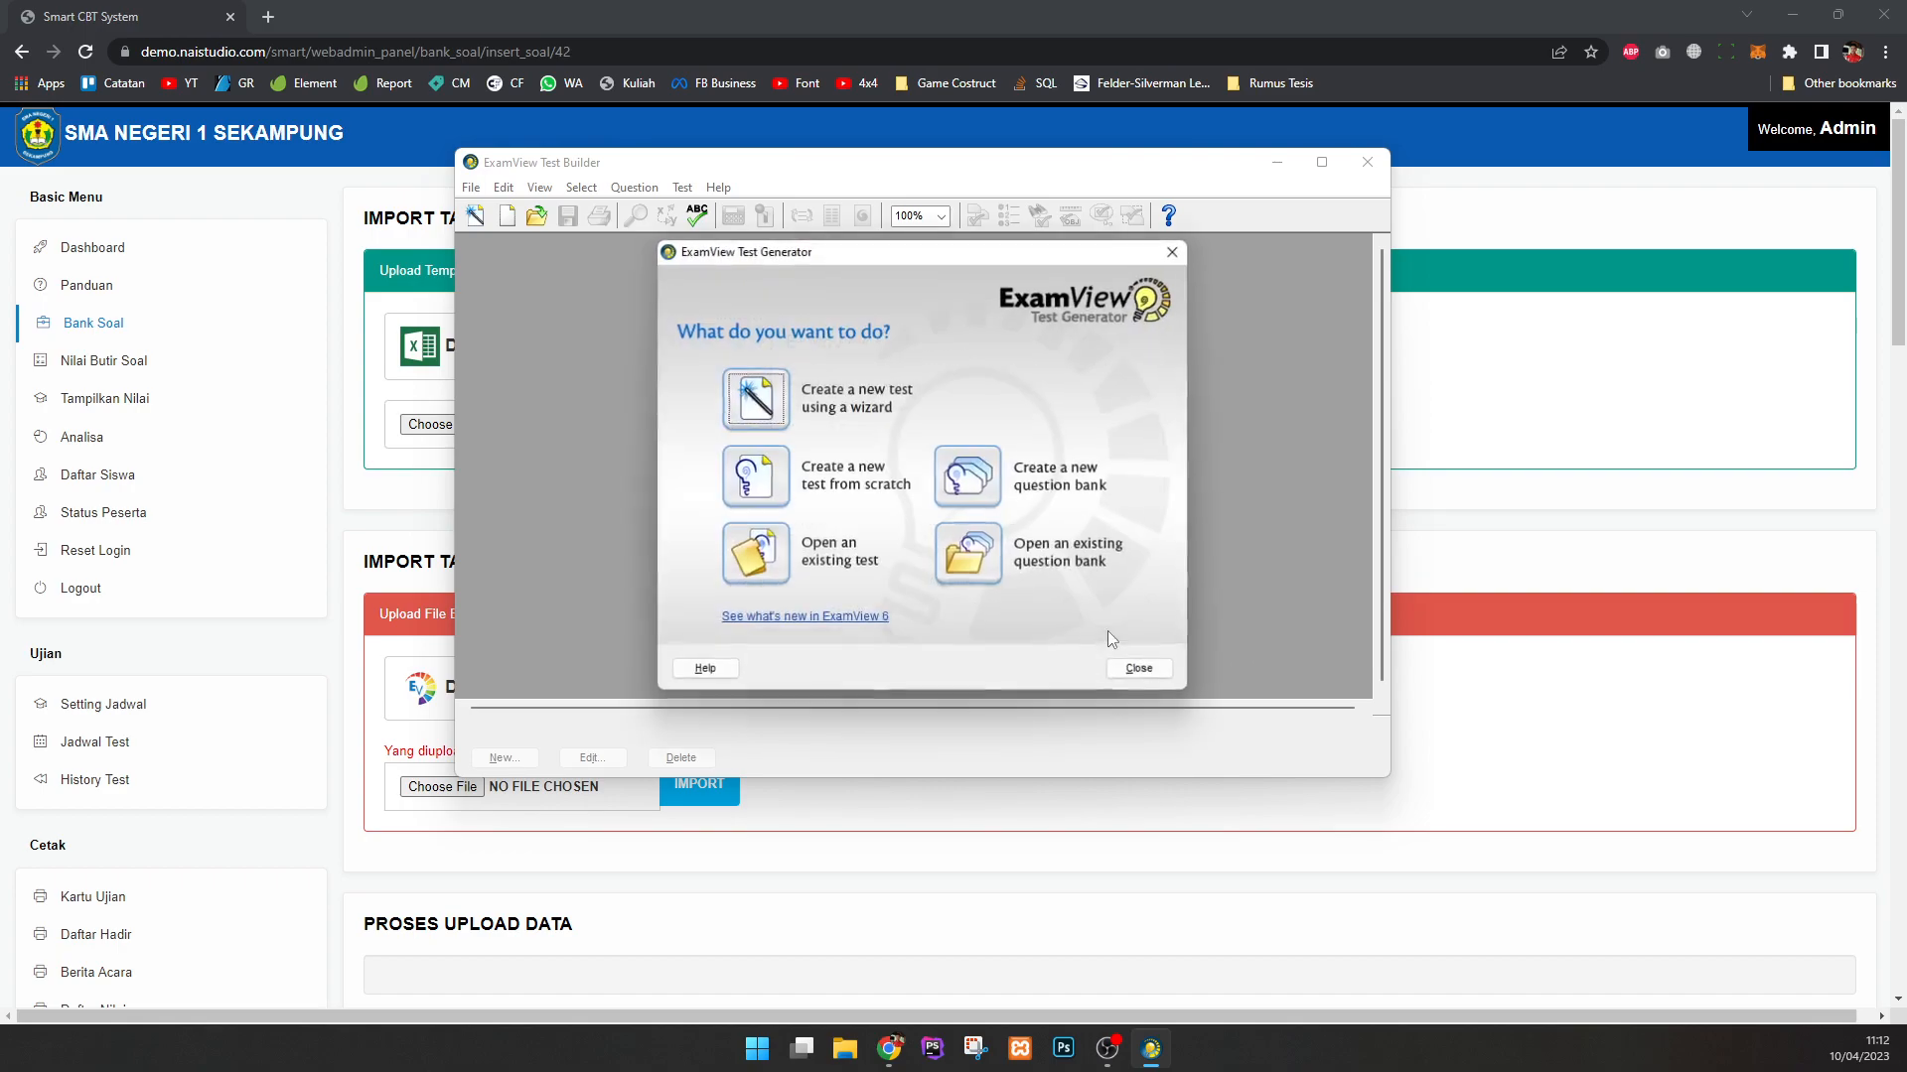
left_click(1142, 671)
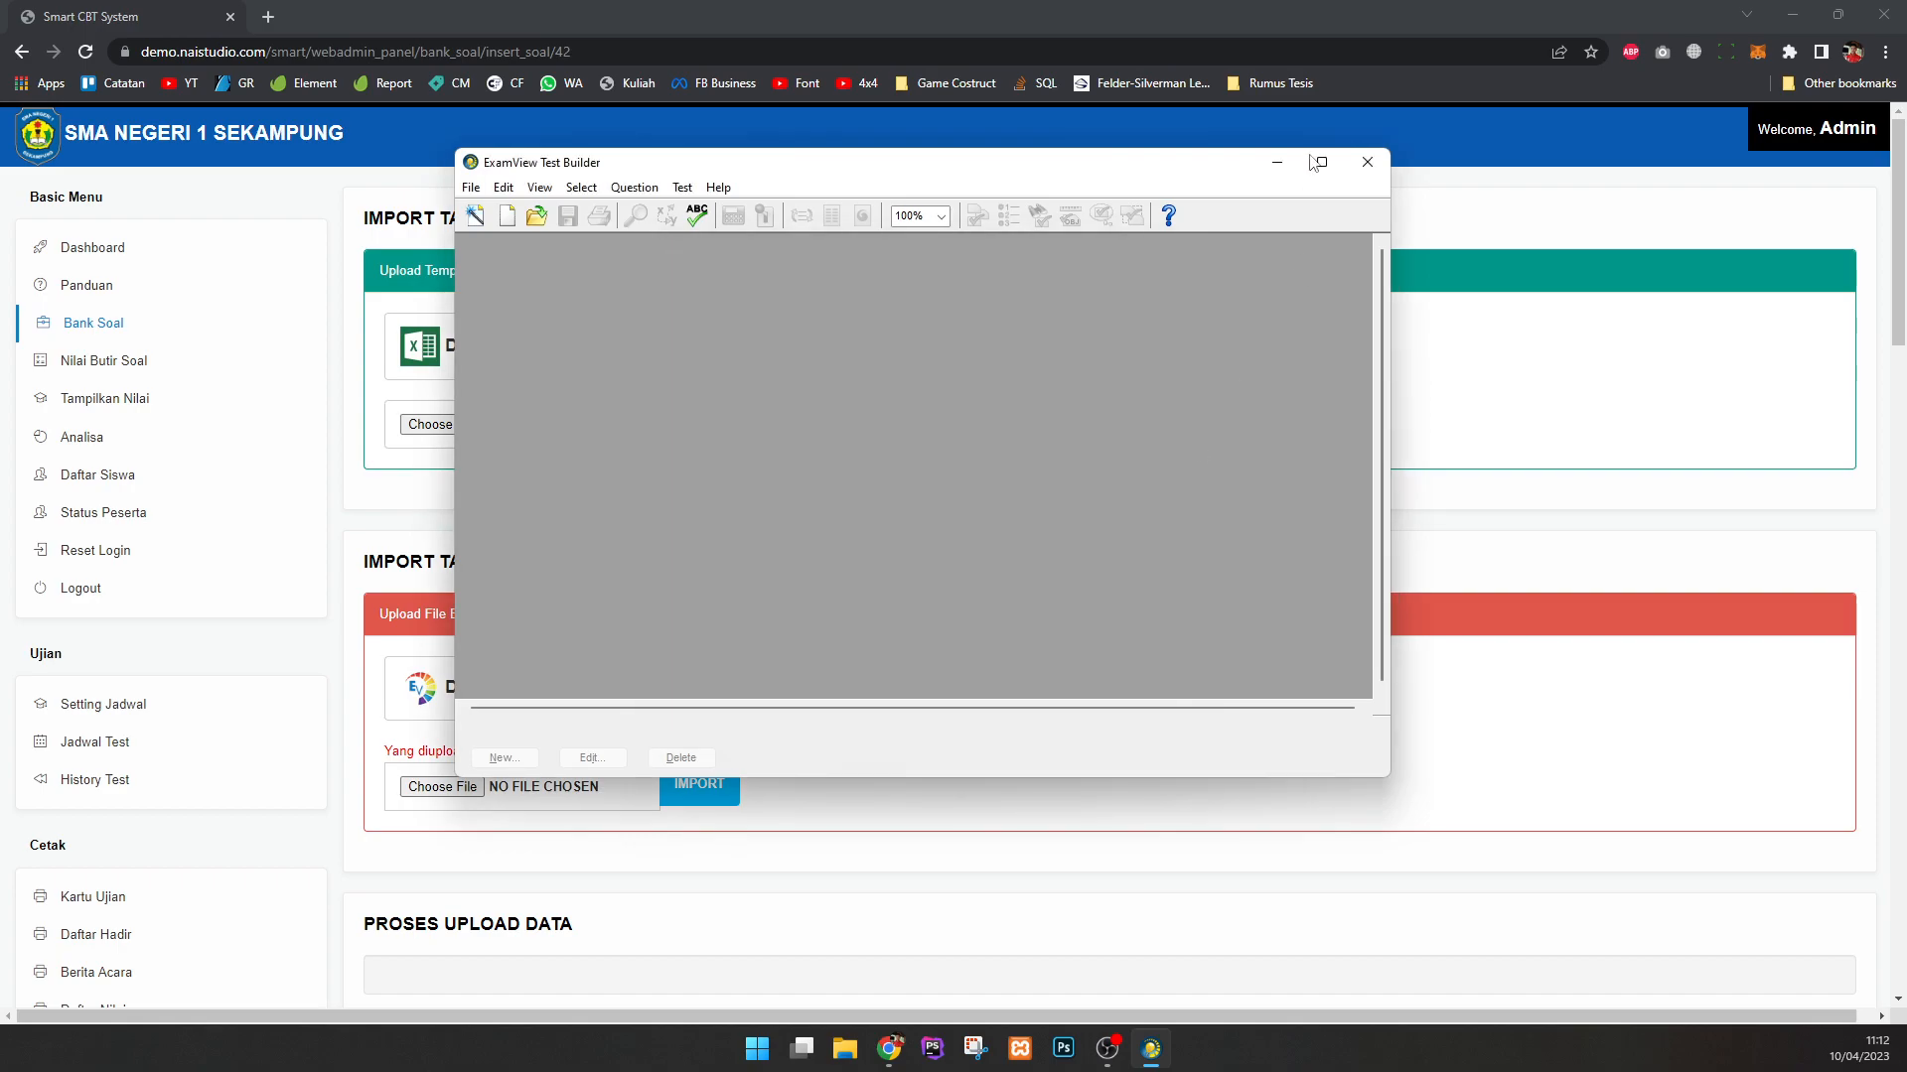
left_click(1321, 161)
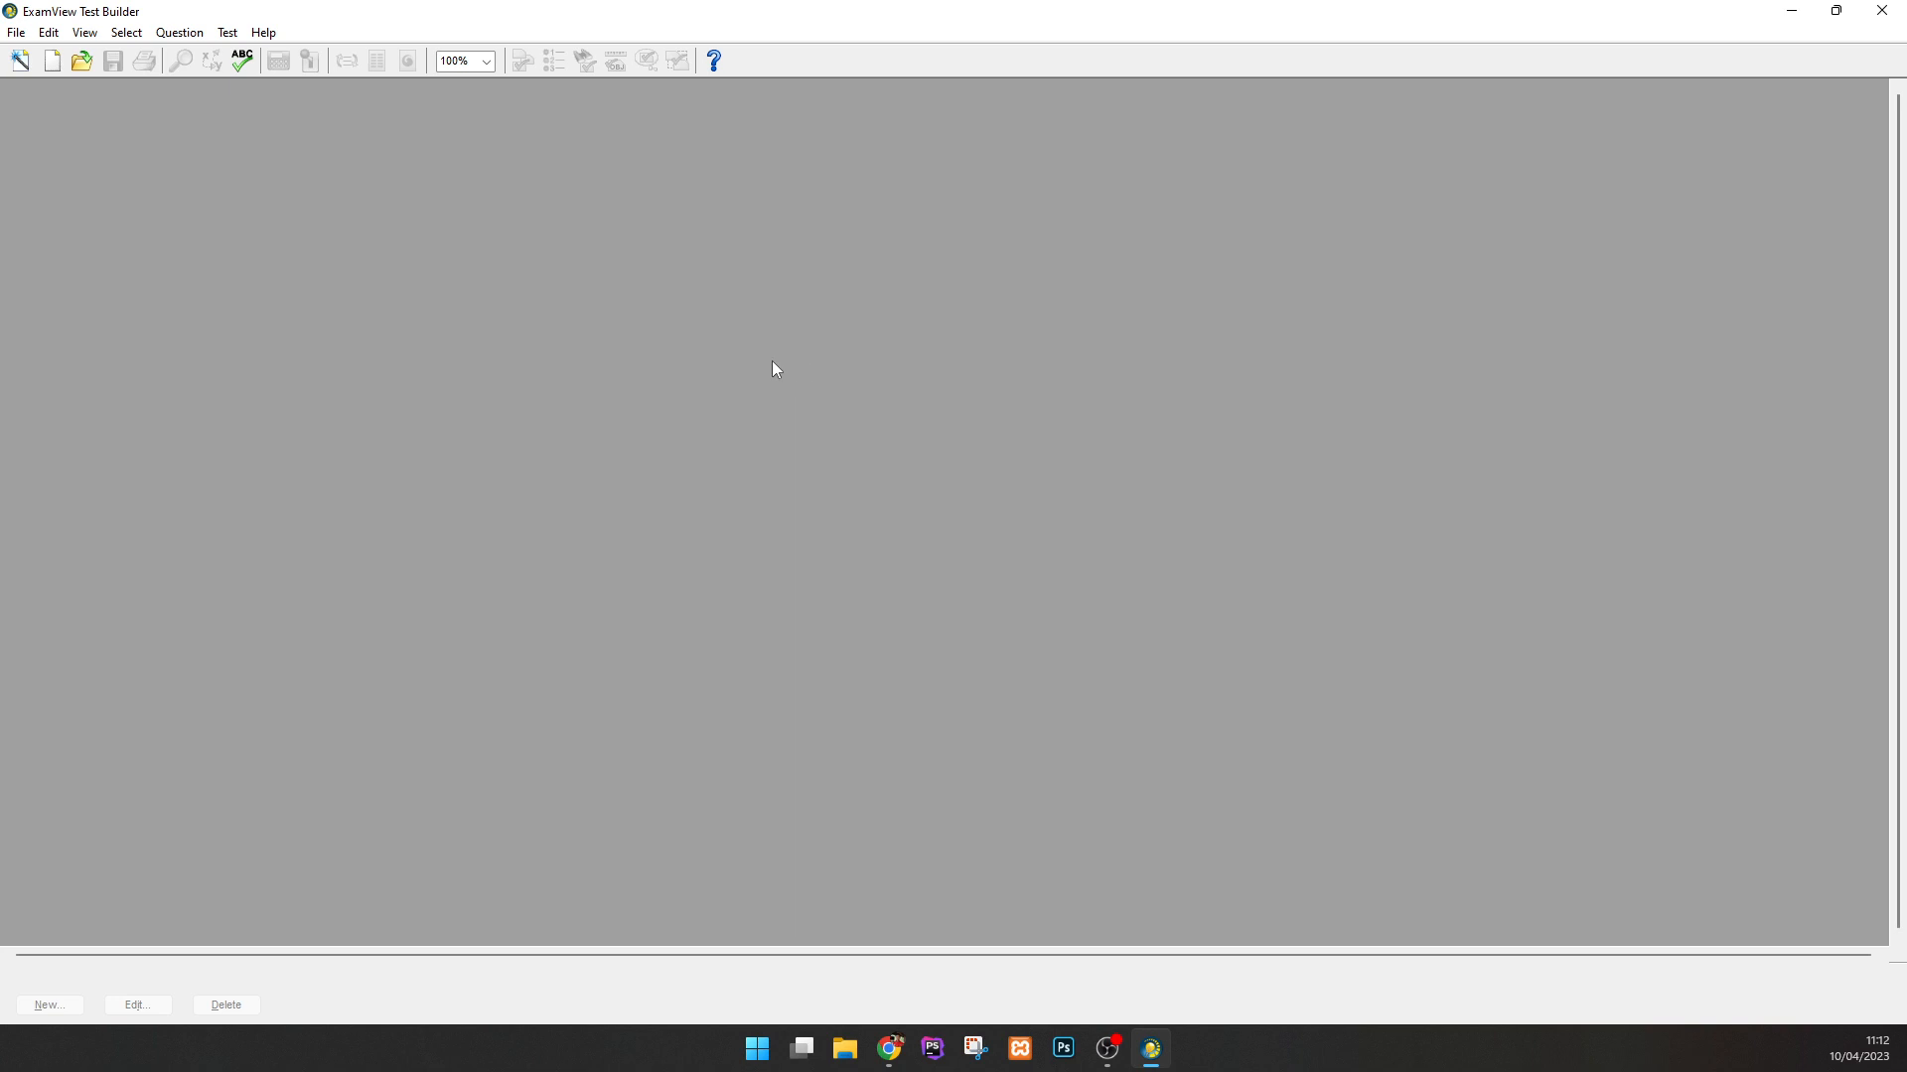
Create a new test from scratch with the title "KWU" and dismiss the question selection information.
left_click(16, 31)
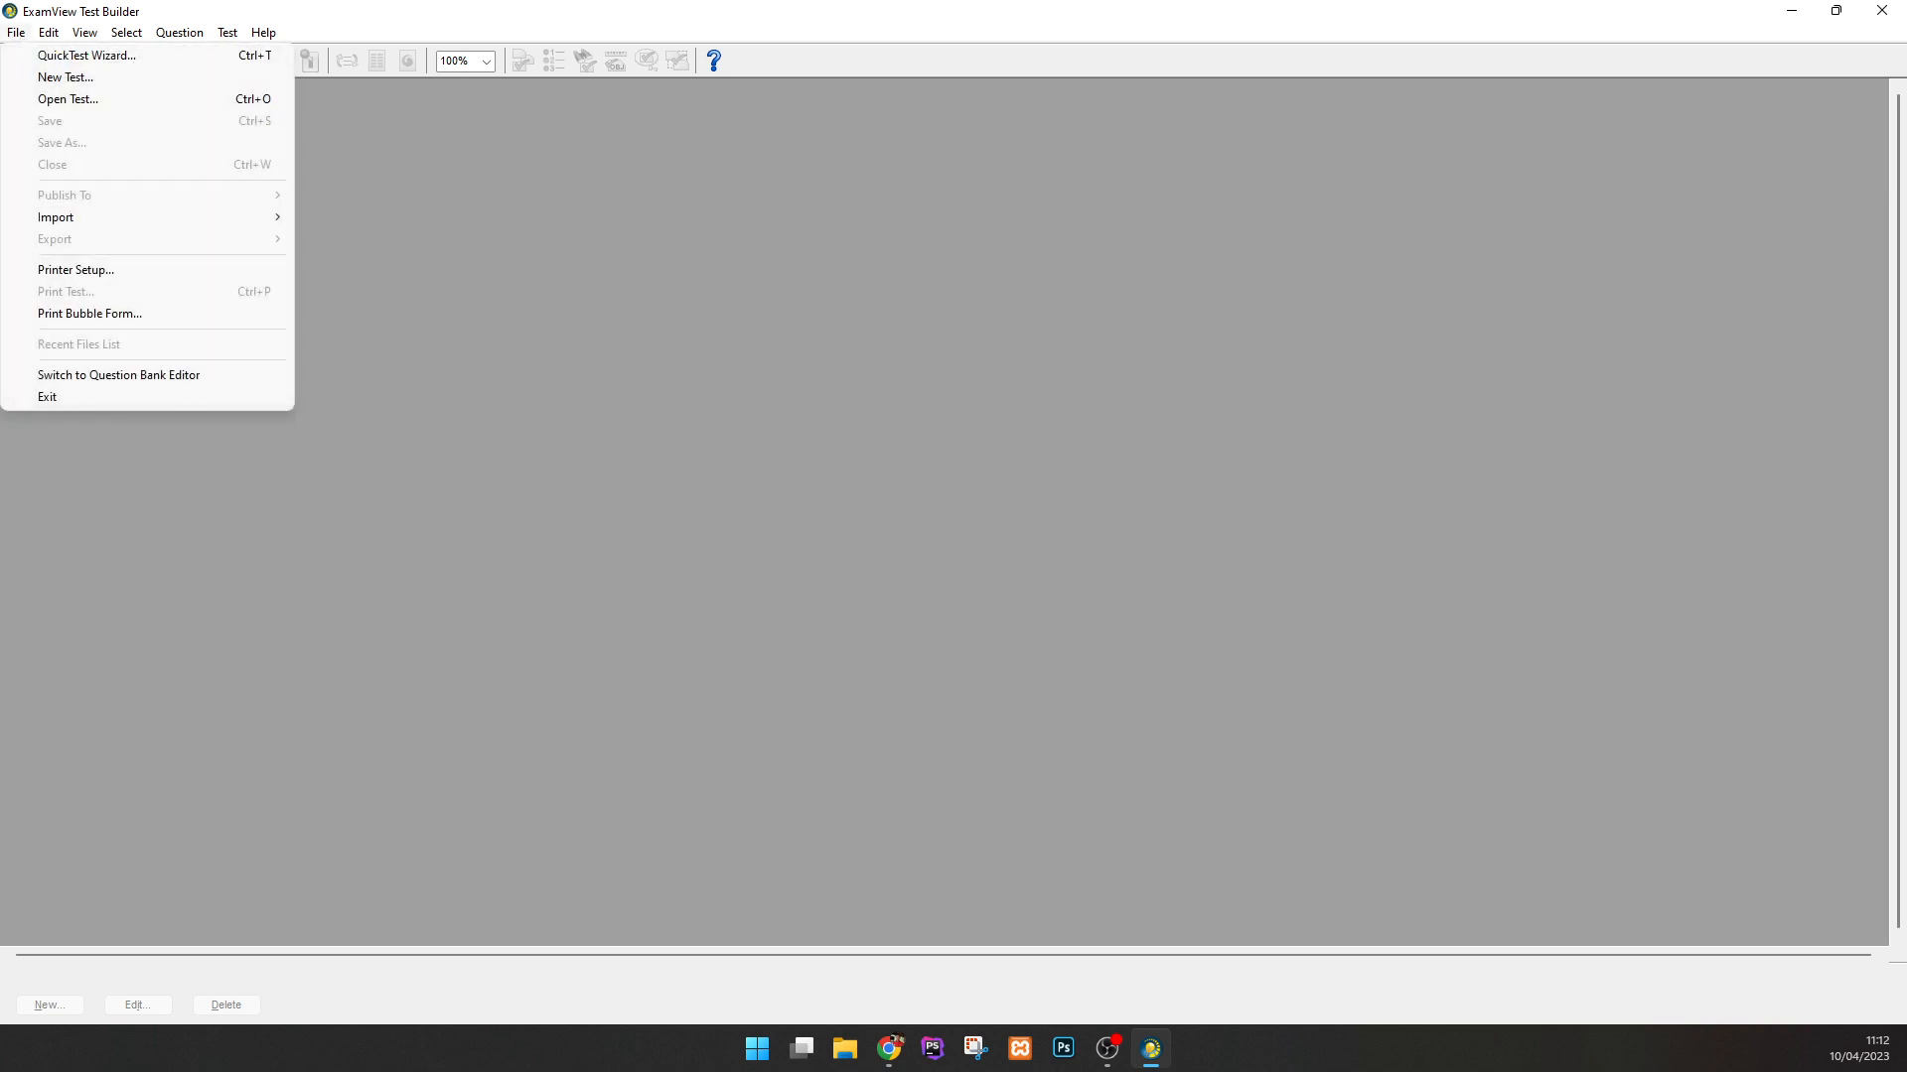
left_click(69, 80)
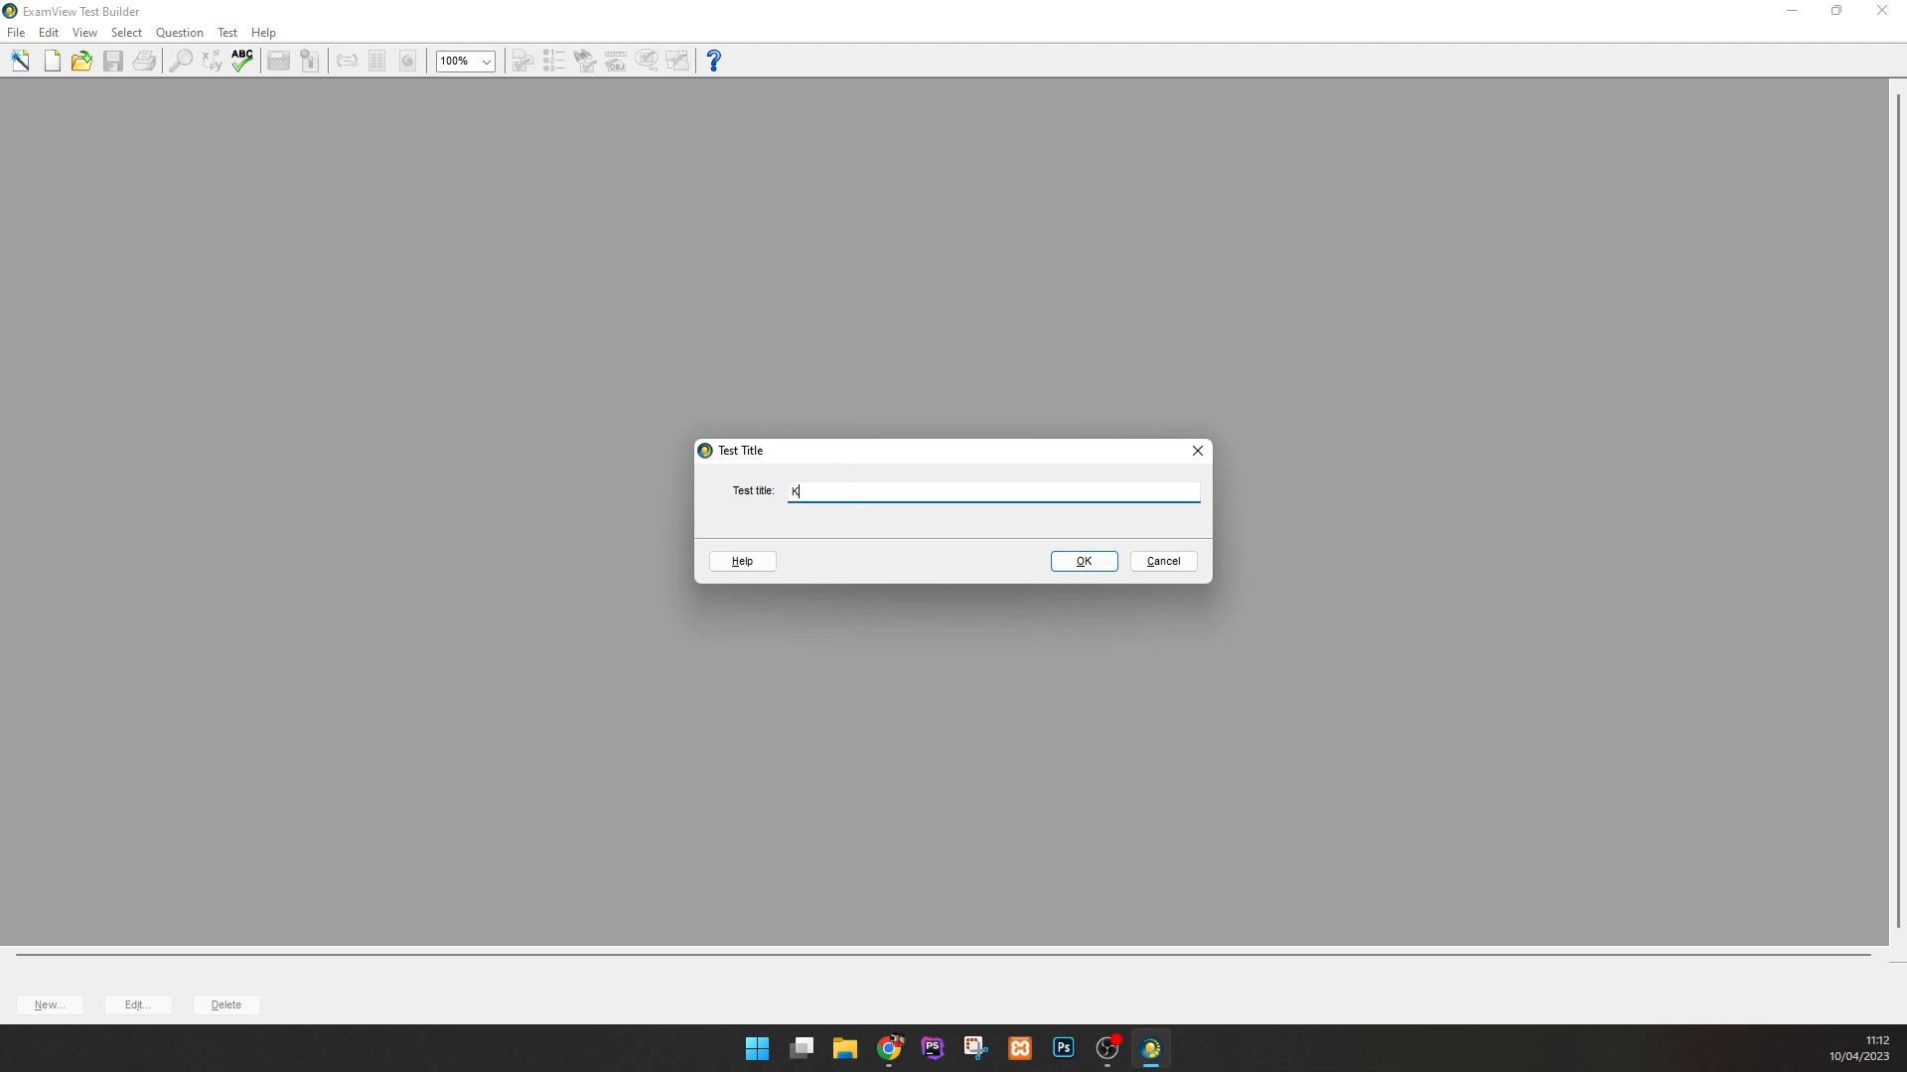
left_click(1079, 564)
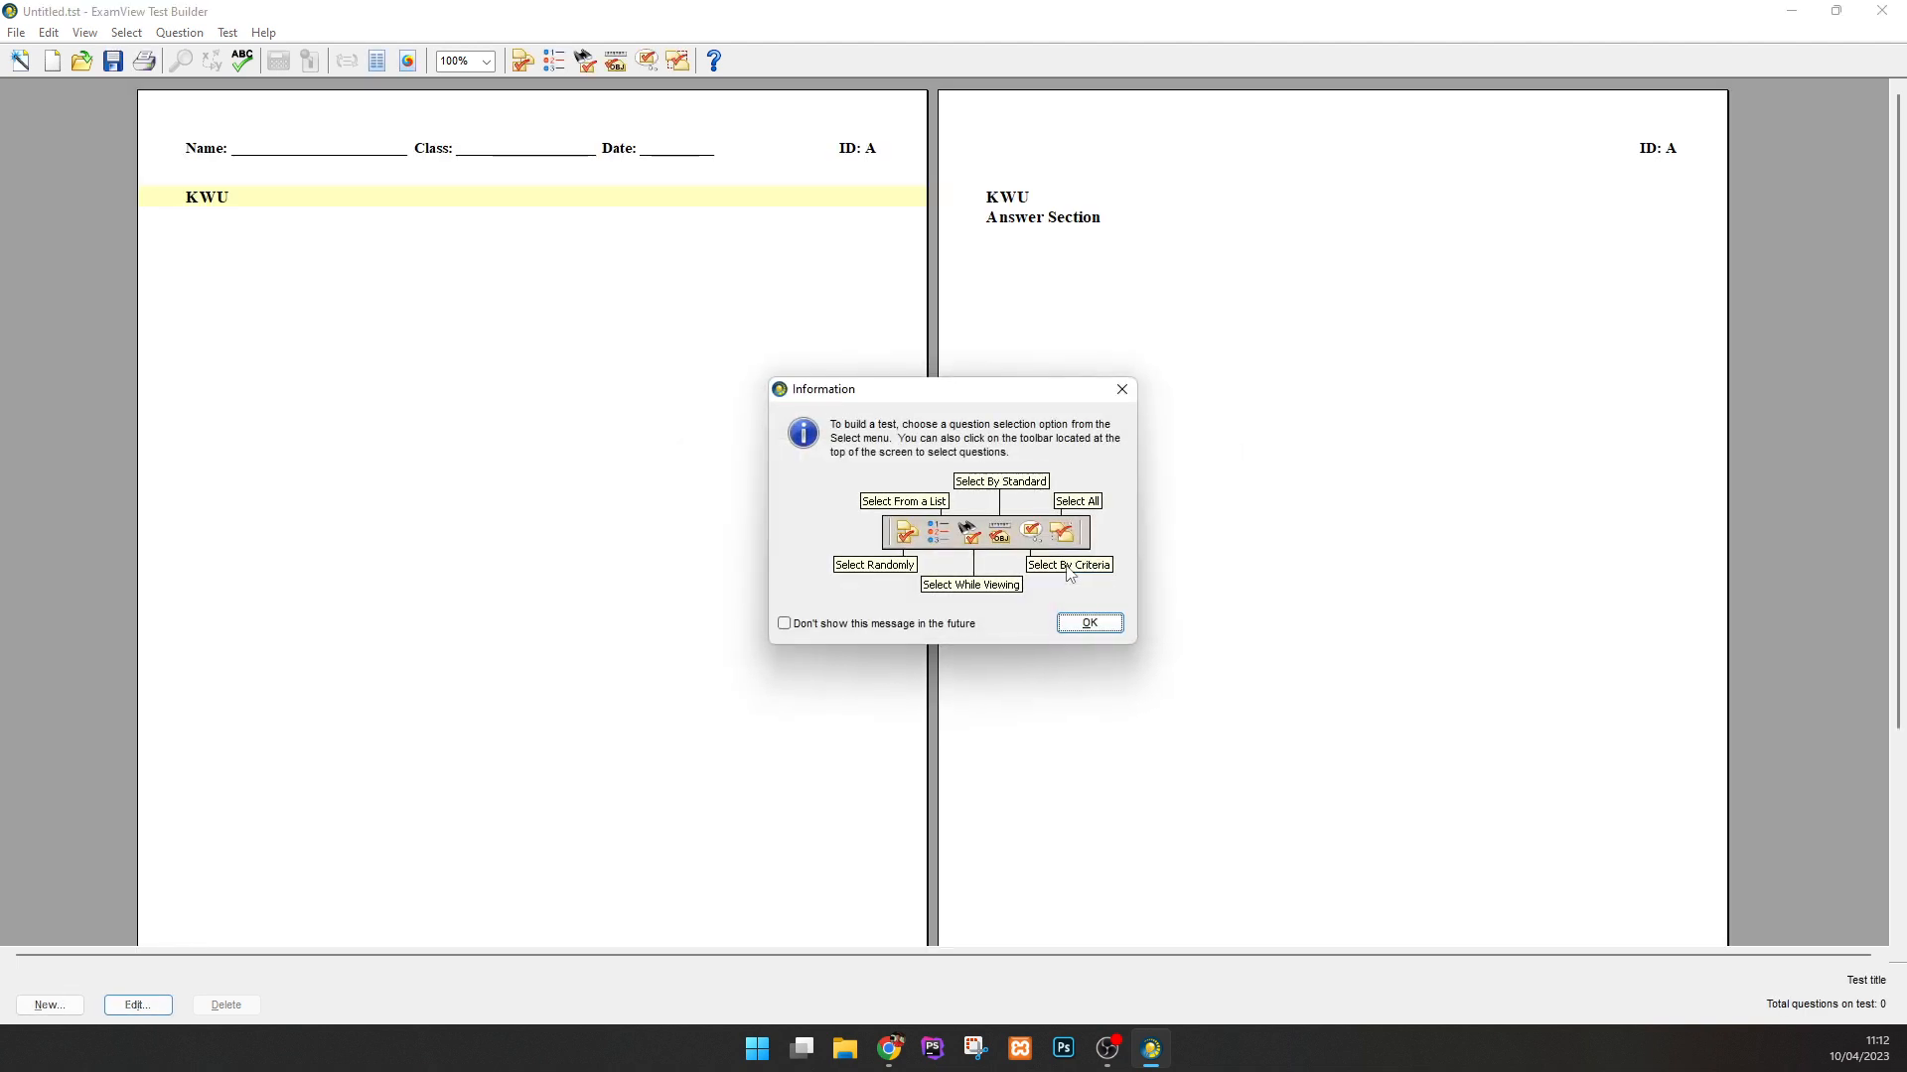
left_click(1090, 632)
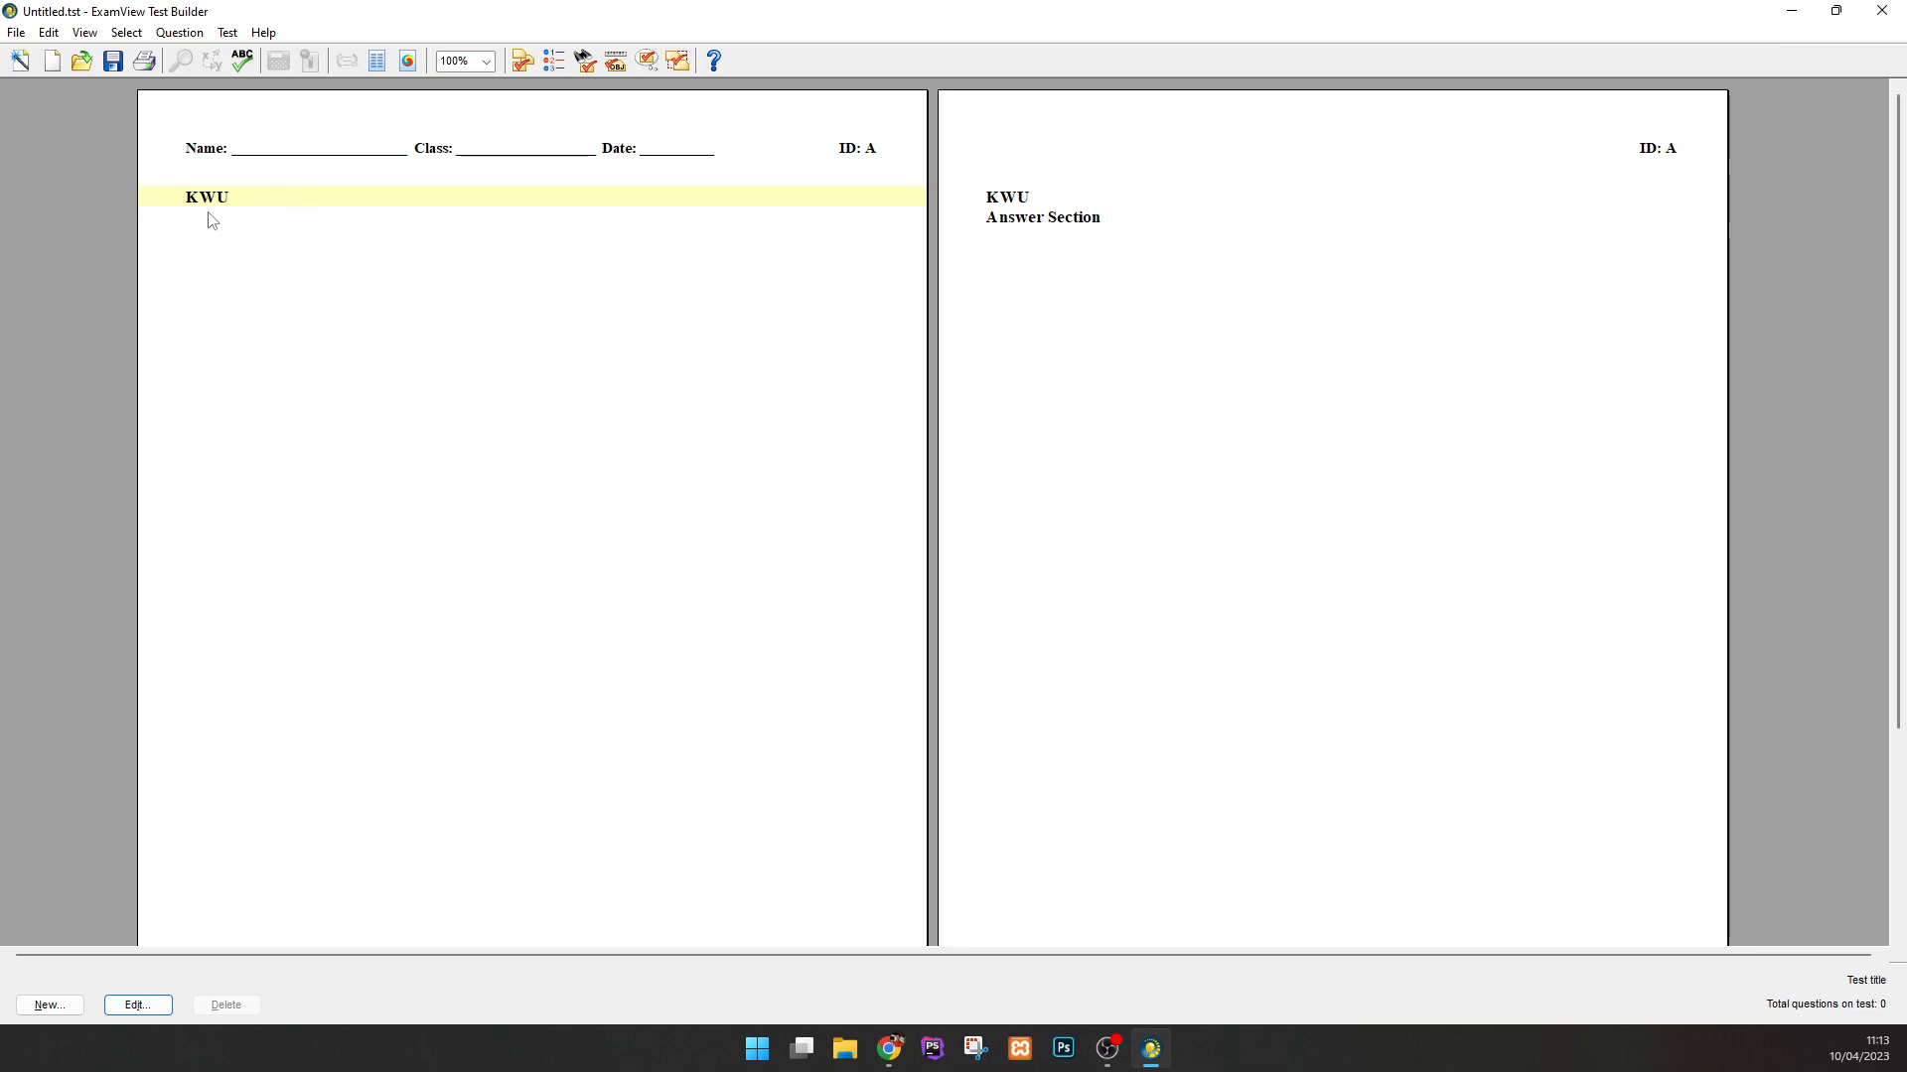
Add a new Multiple Choice question to the KWU test and dismiss the information about new questions.
left_click(185, 36)
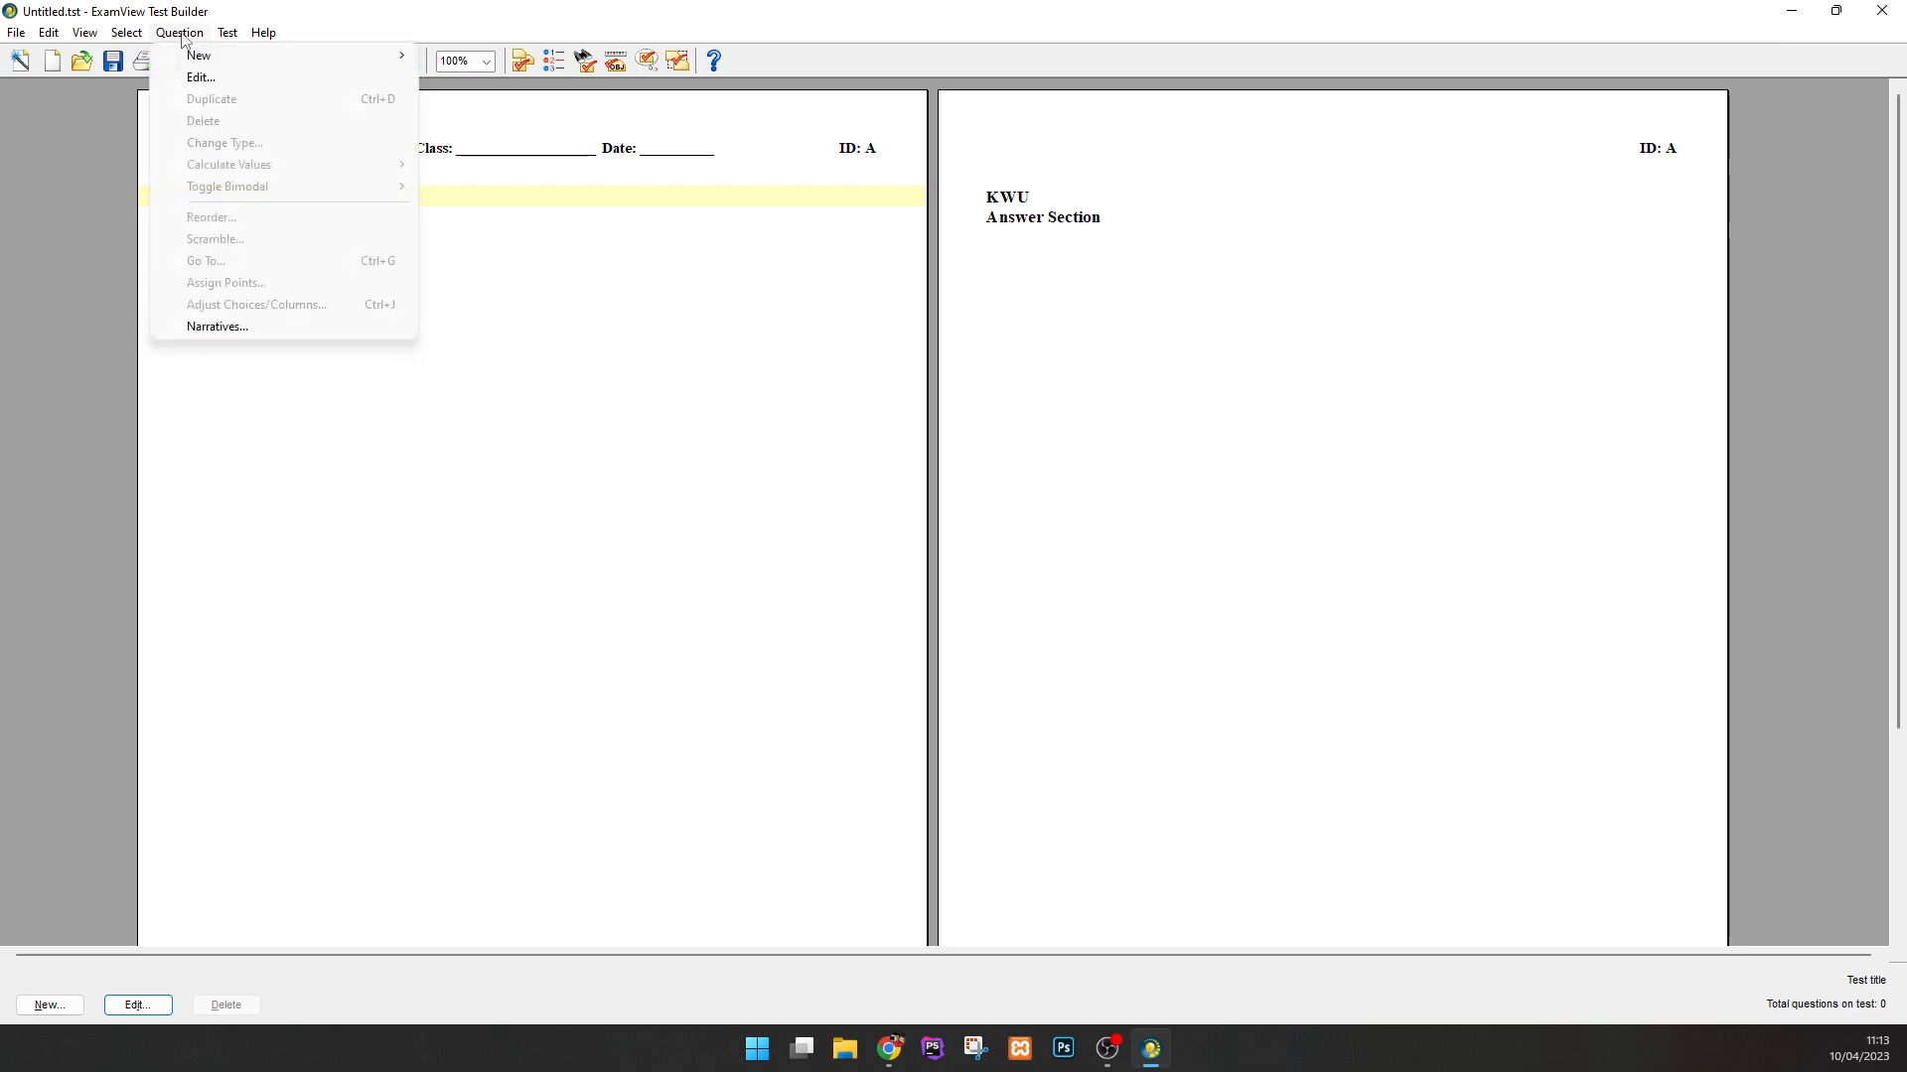
mouse_move(214, 58)
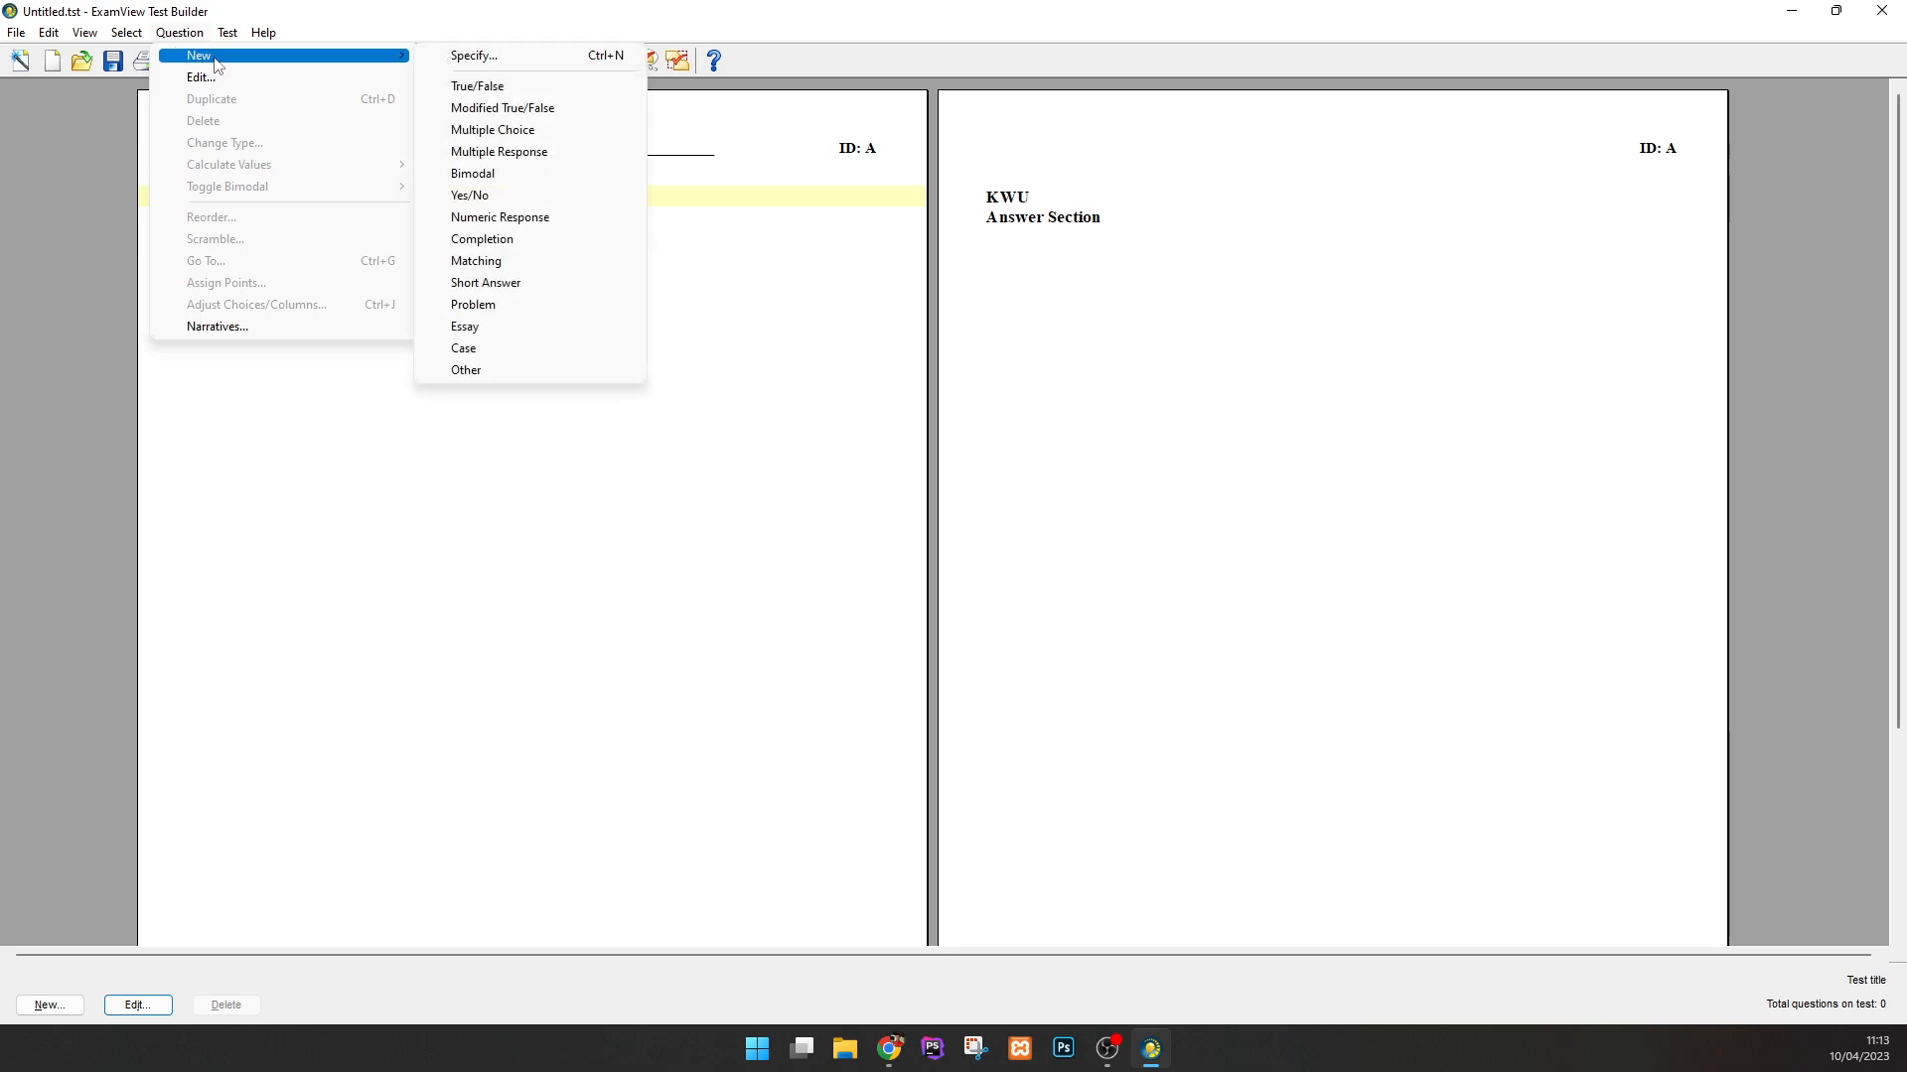
left_click(532, 131)
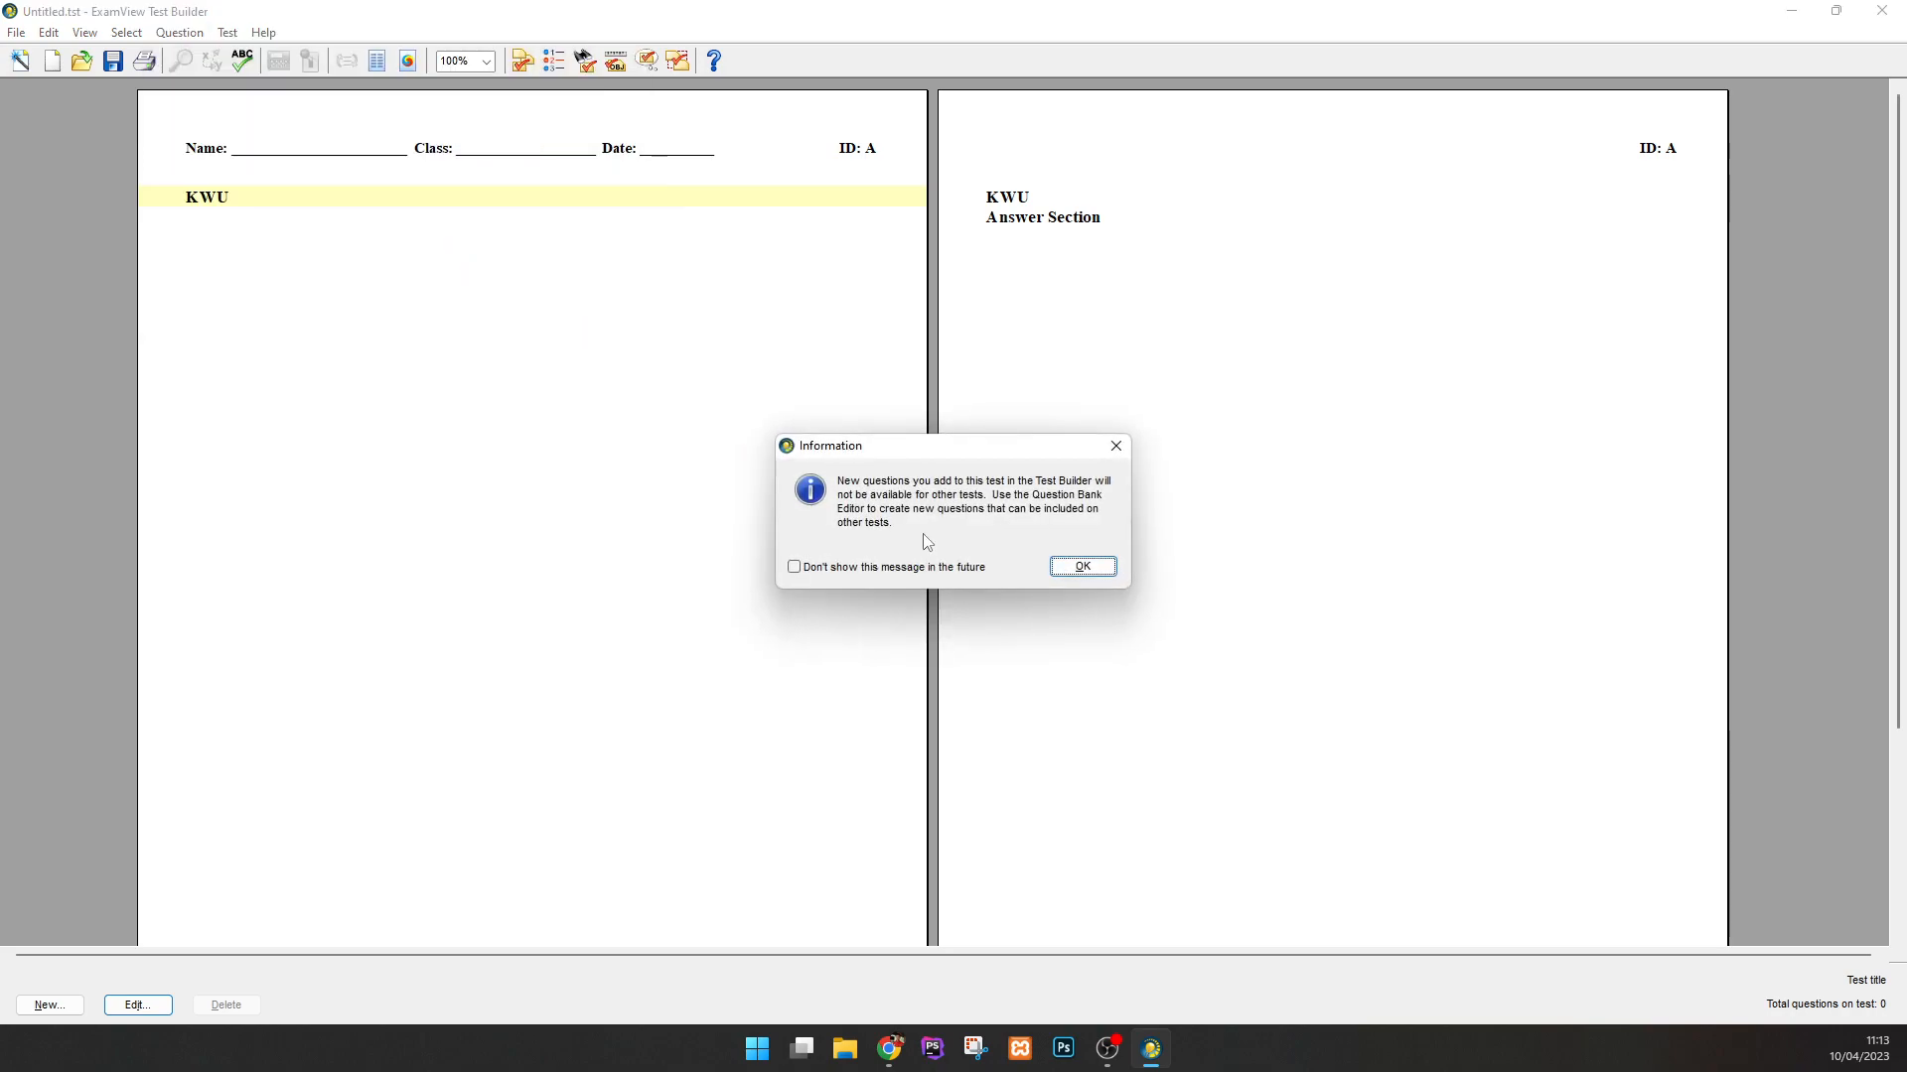
left_click(1076, 563)
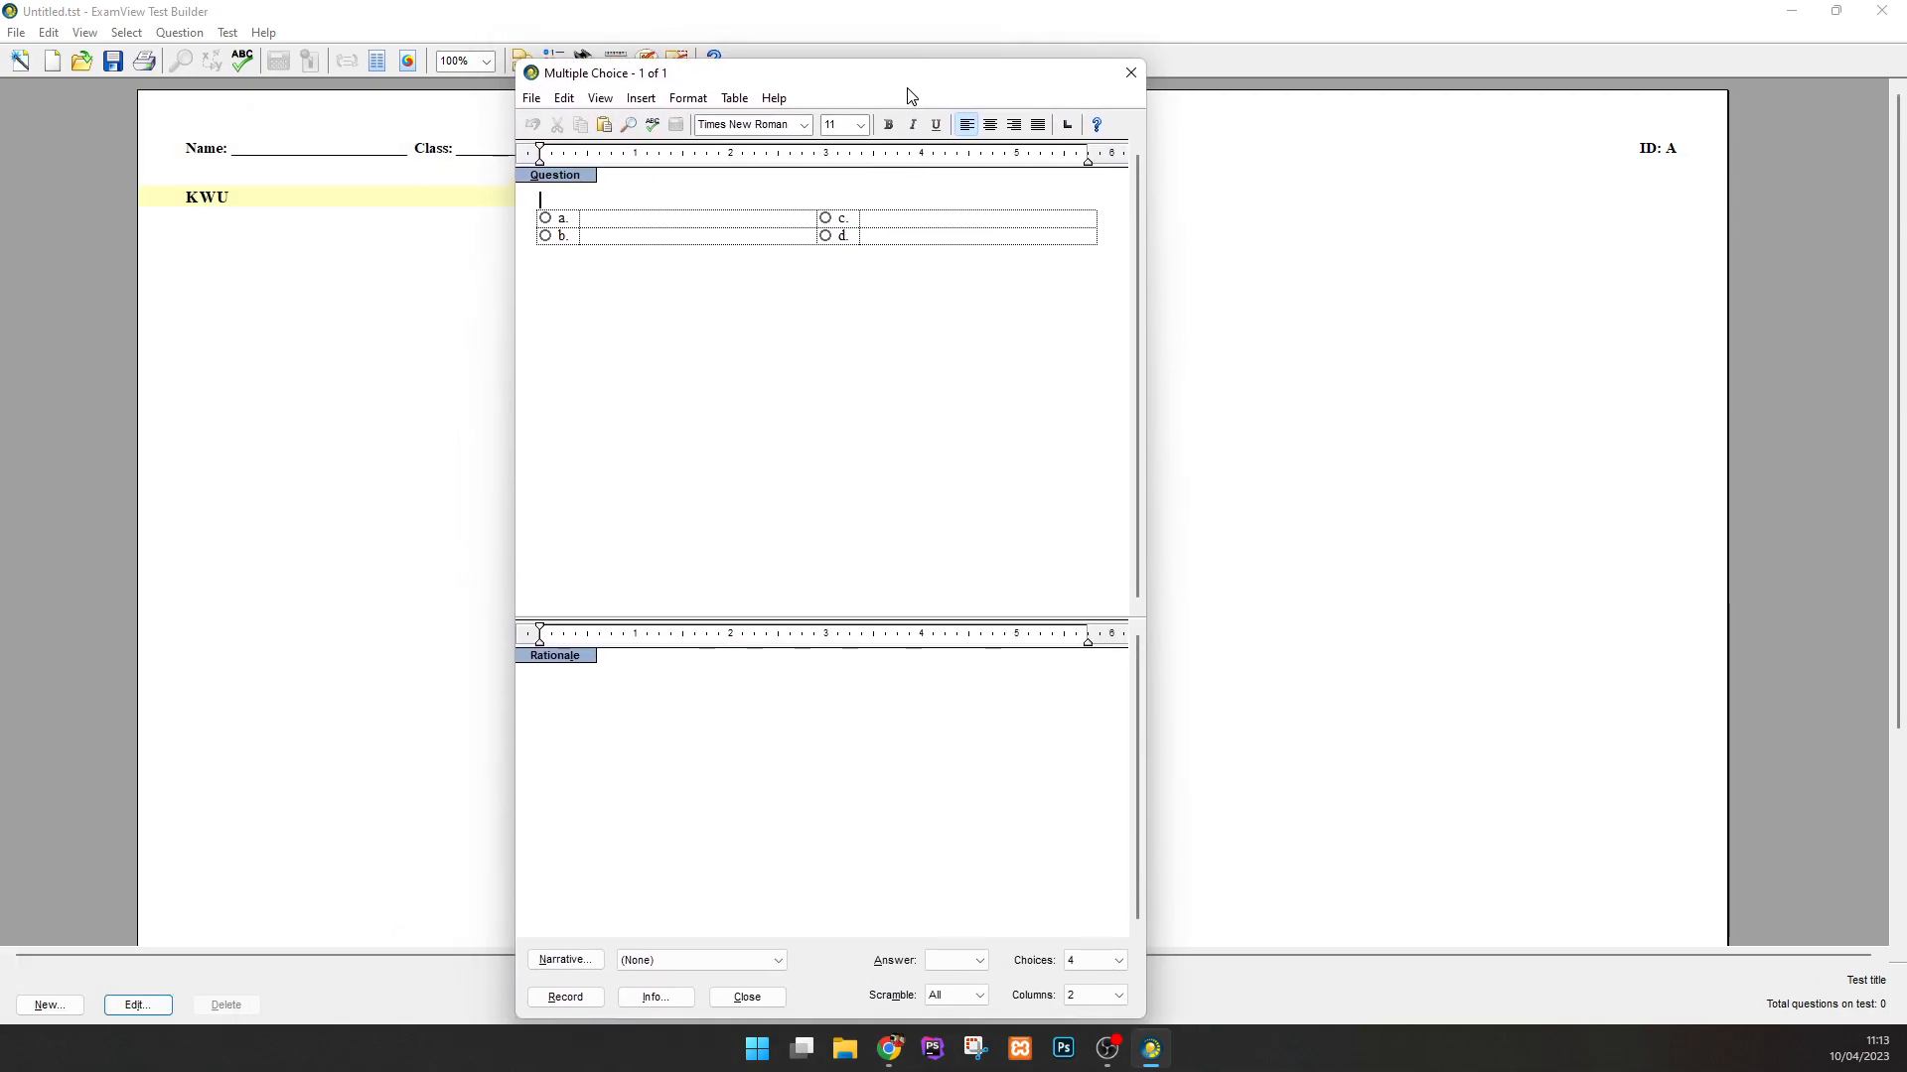
Set the number of answer choices for the multiple choice question to 5.
left_click(612, 215)
left_click(896, 232)
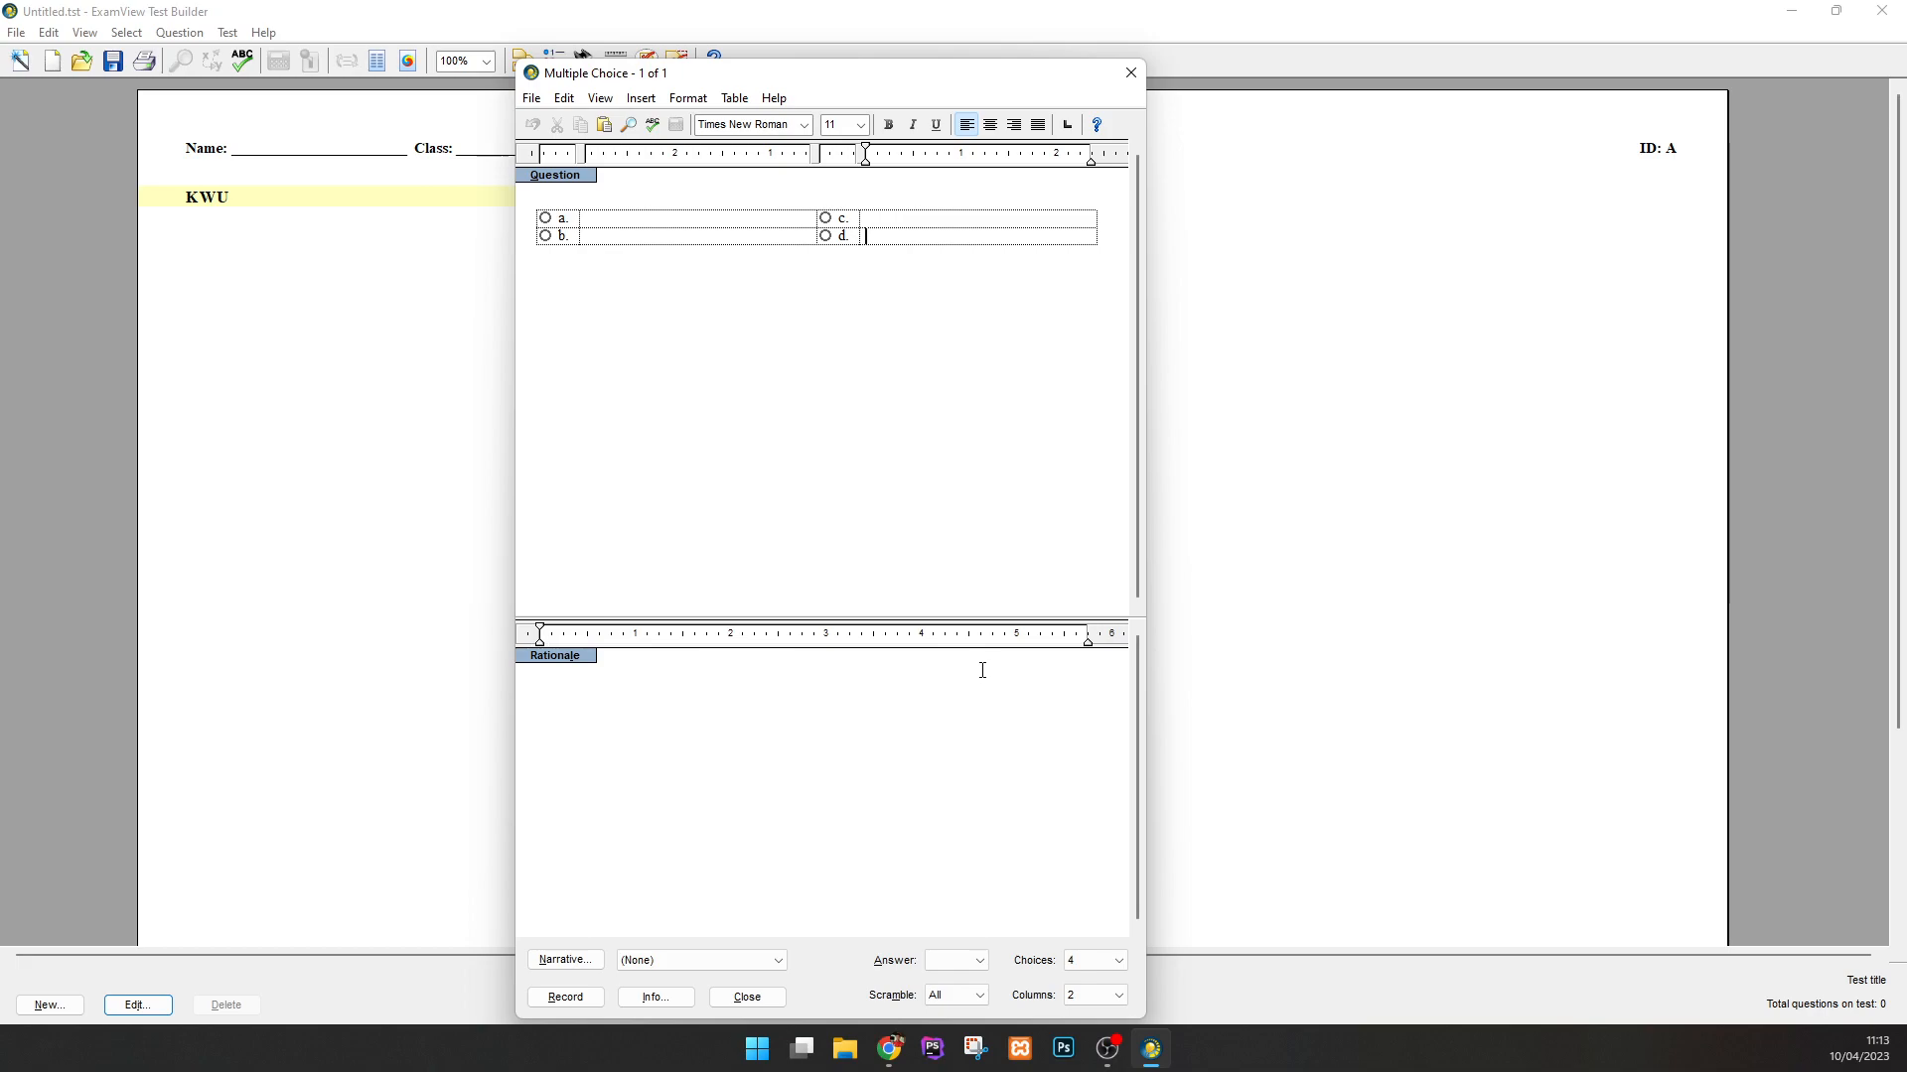
left_click(1113, 961)
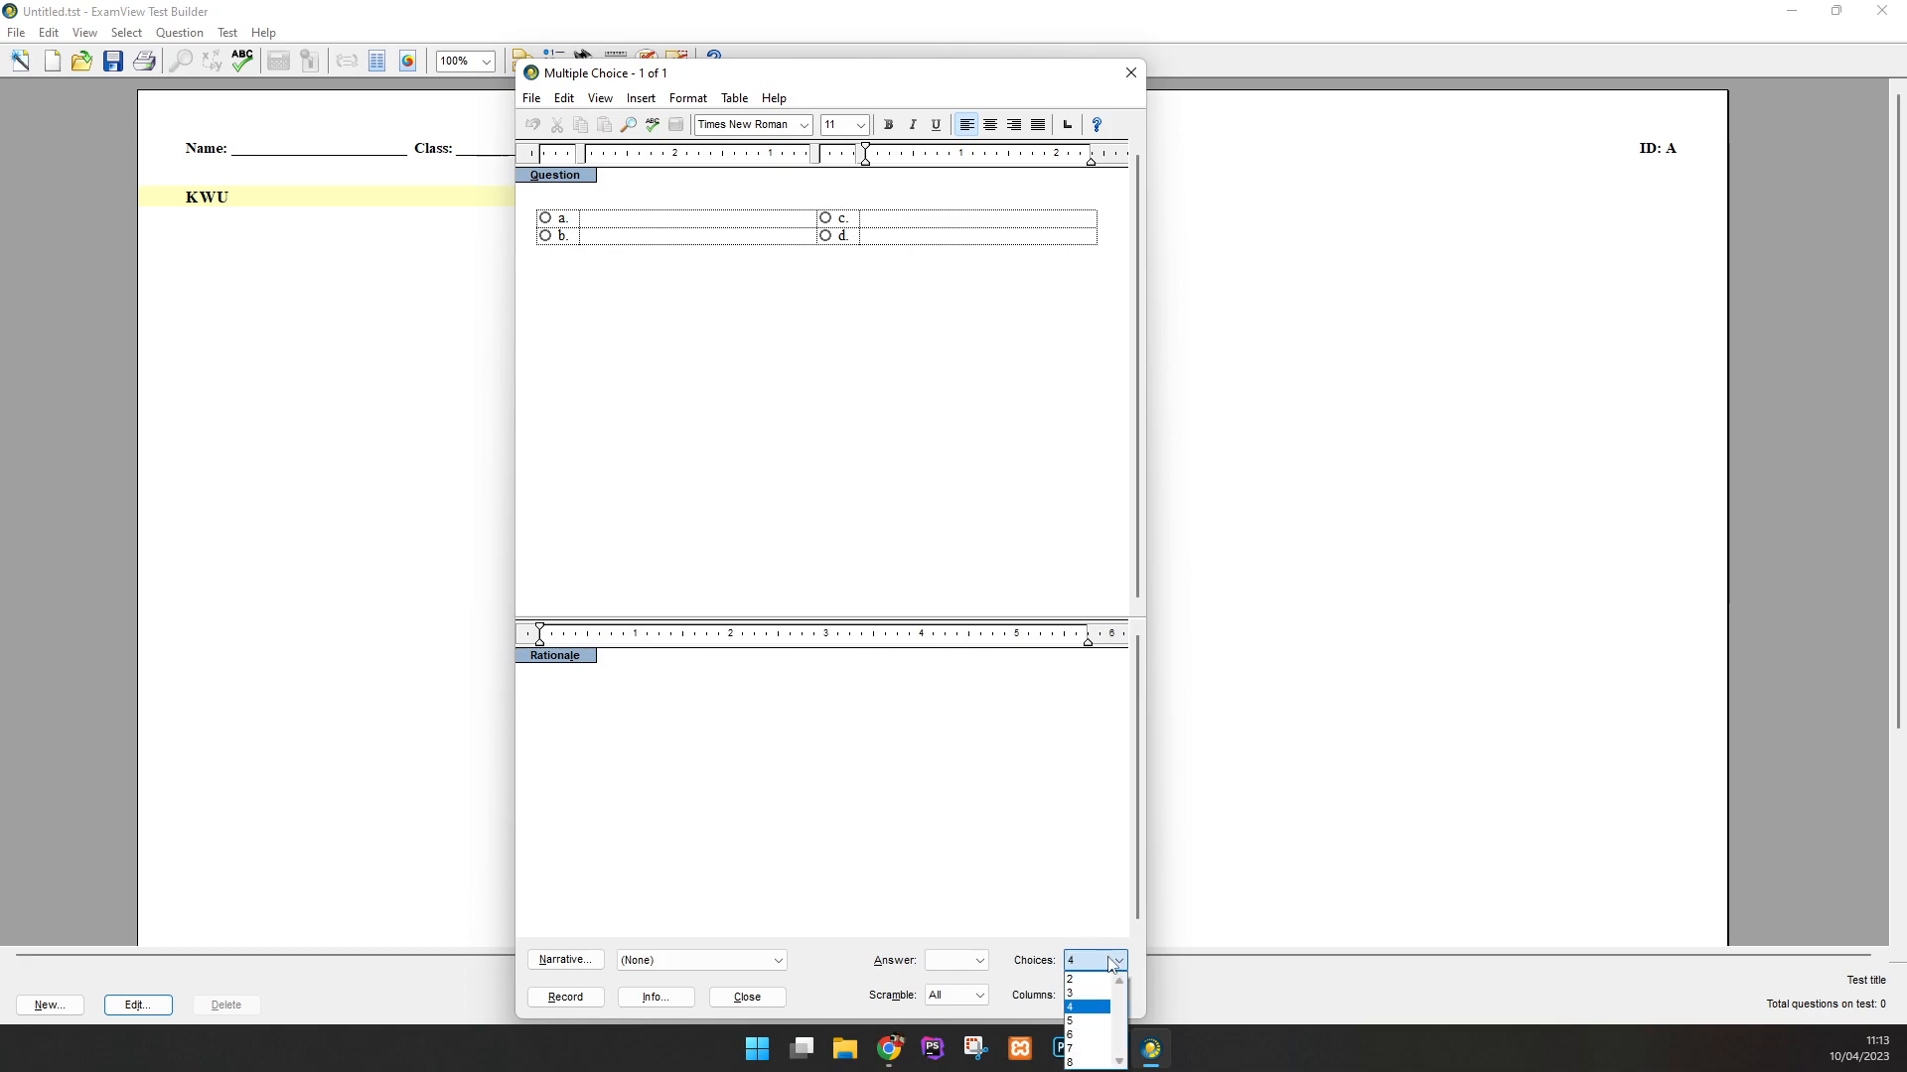
left_click(1090, 1021)
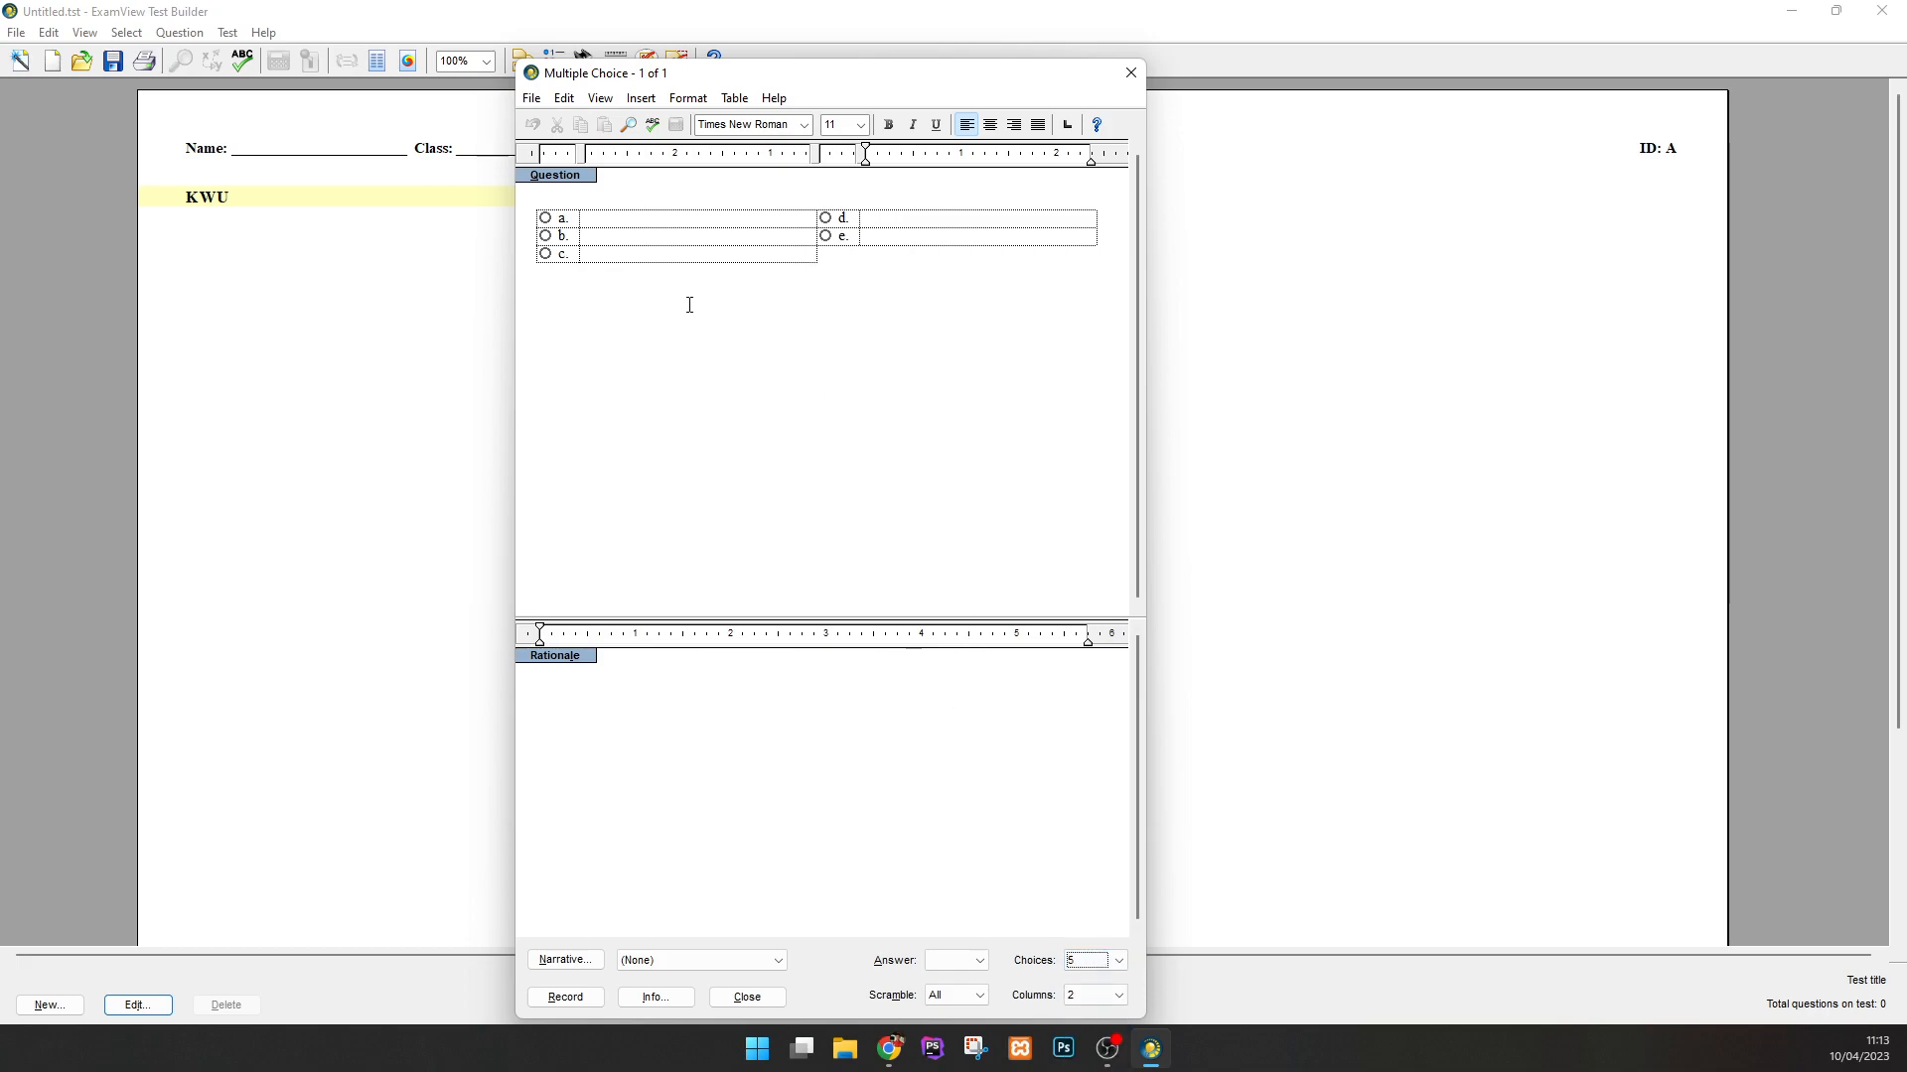
Enter "Contoh pertanyaan dengan gambar" as the question text above the answer choices.
left_click(649, 202)
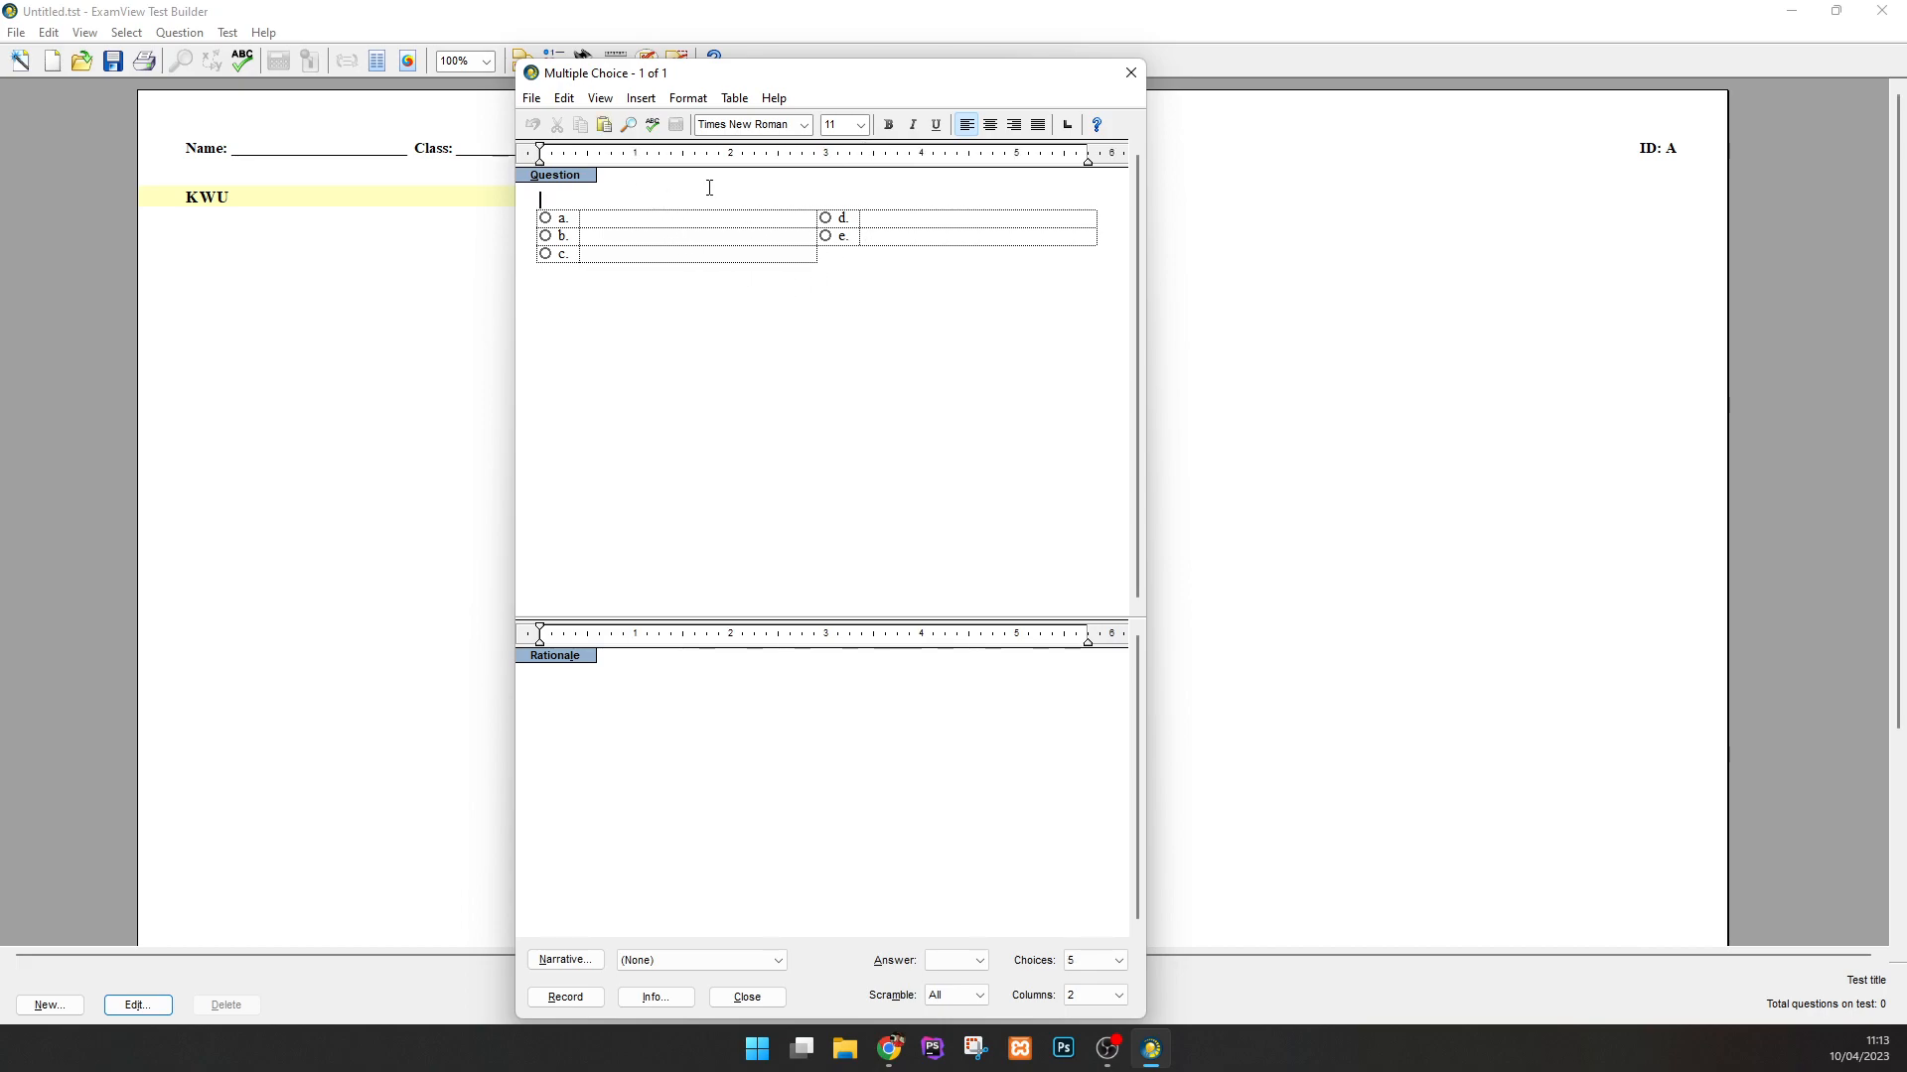
type("Conto h")
key("BackSpace")
key("BackSpace")
key("BackSpace")
type("h pertanyaan dengan gambar")
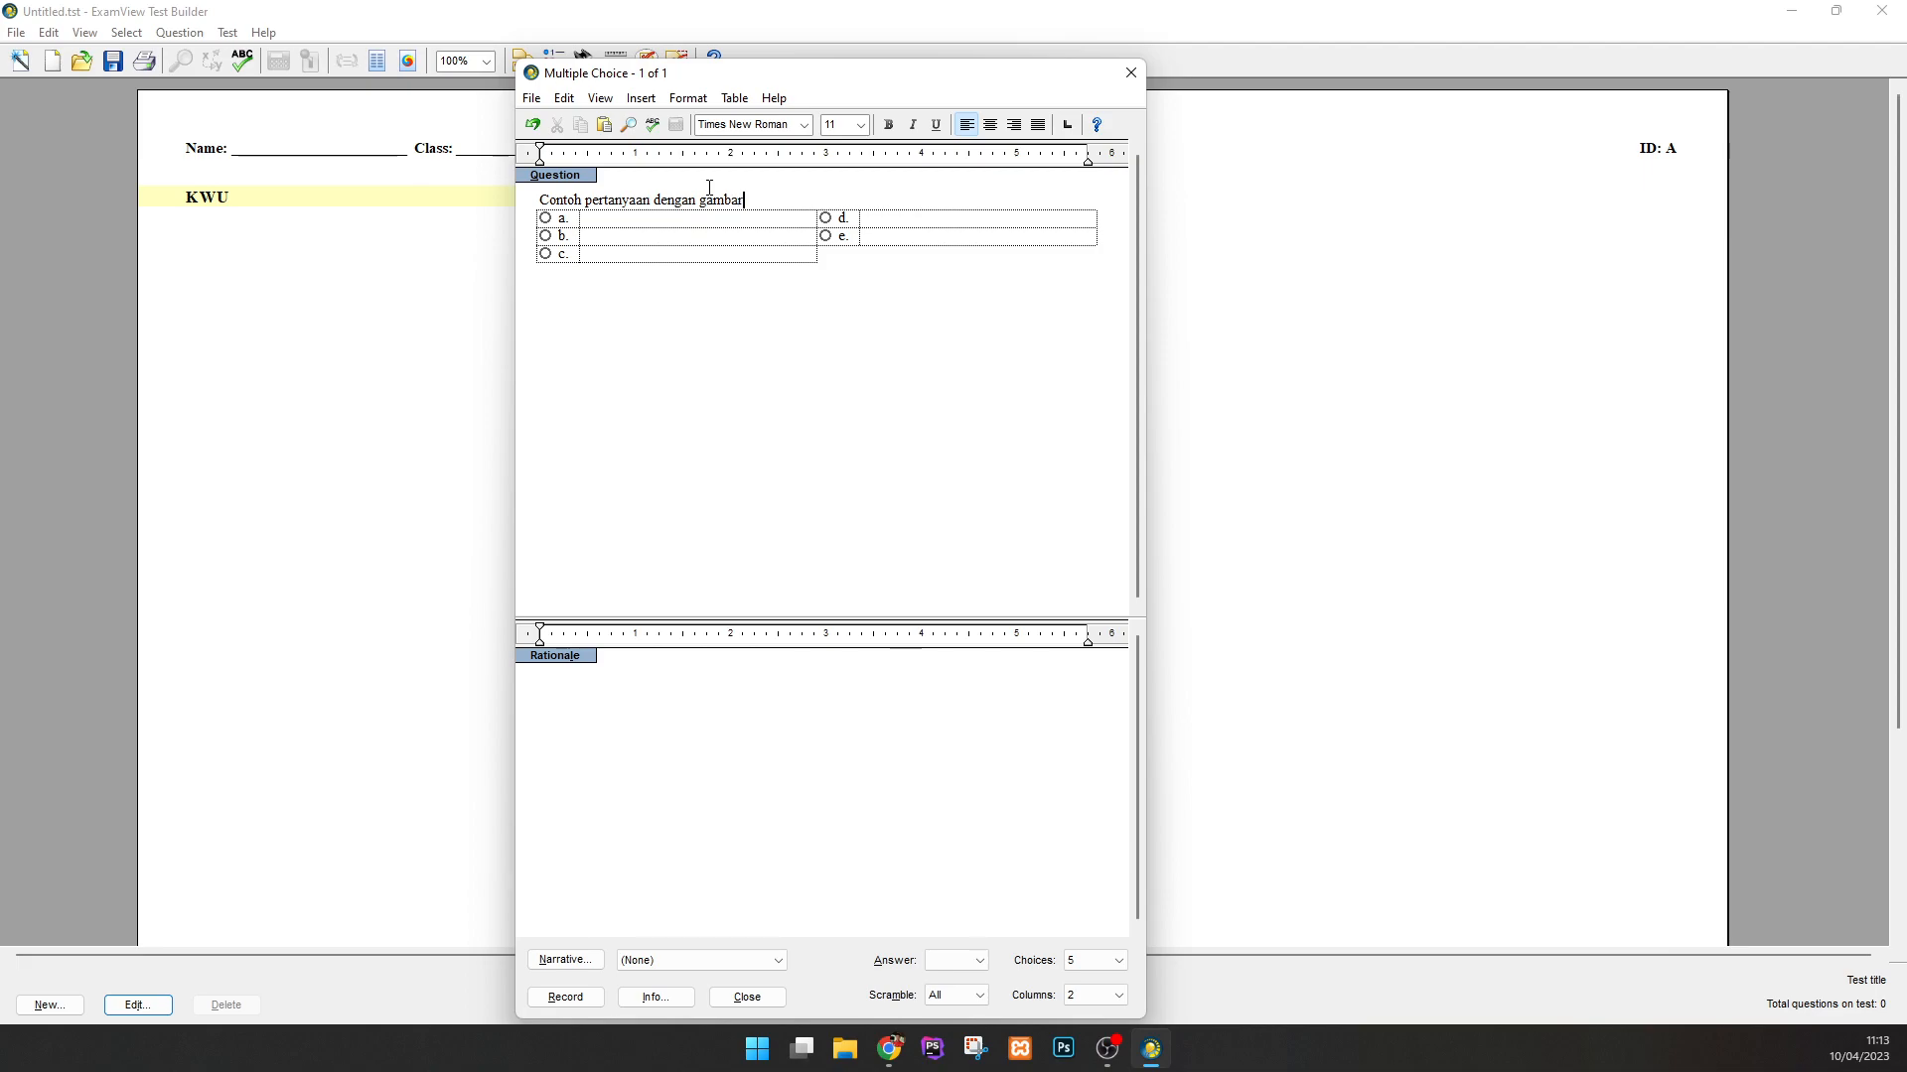
Insert the JPG school logo from the Desktop as a picture on a new line below the question text.
key("Return")
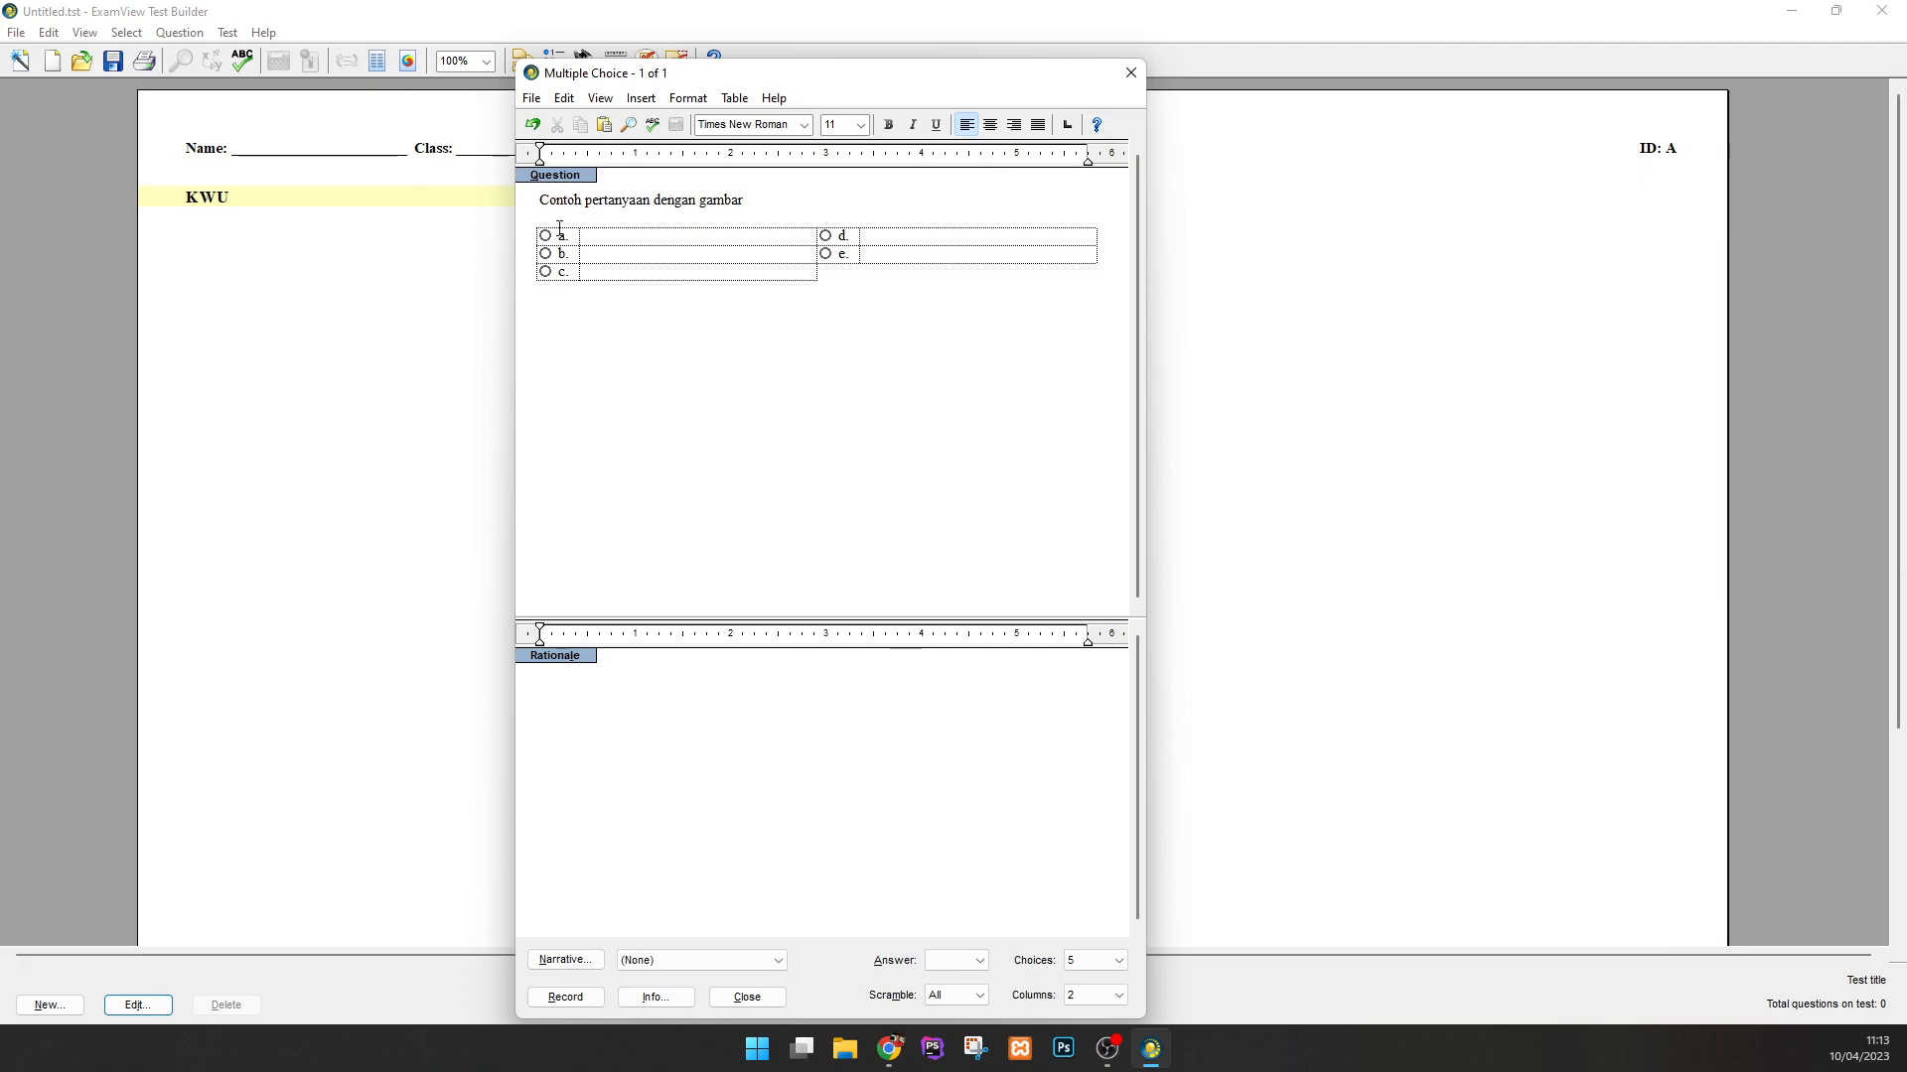
left_click(640, 97)
left_click(658, 232)
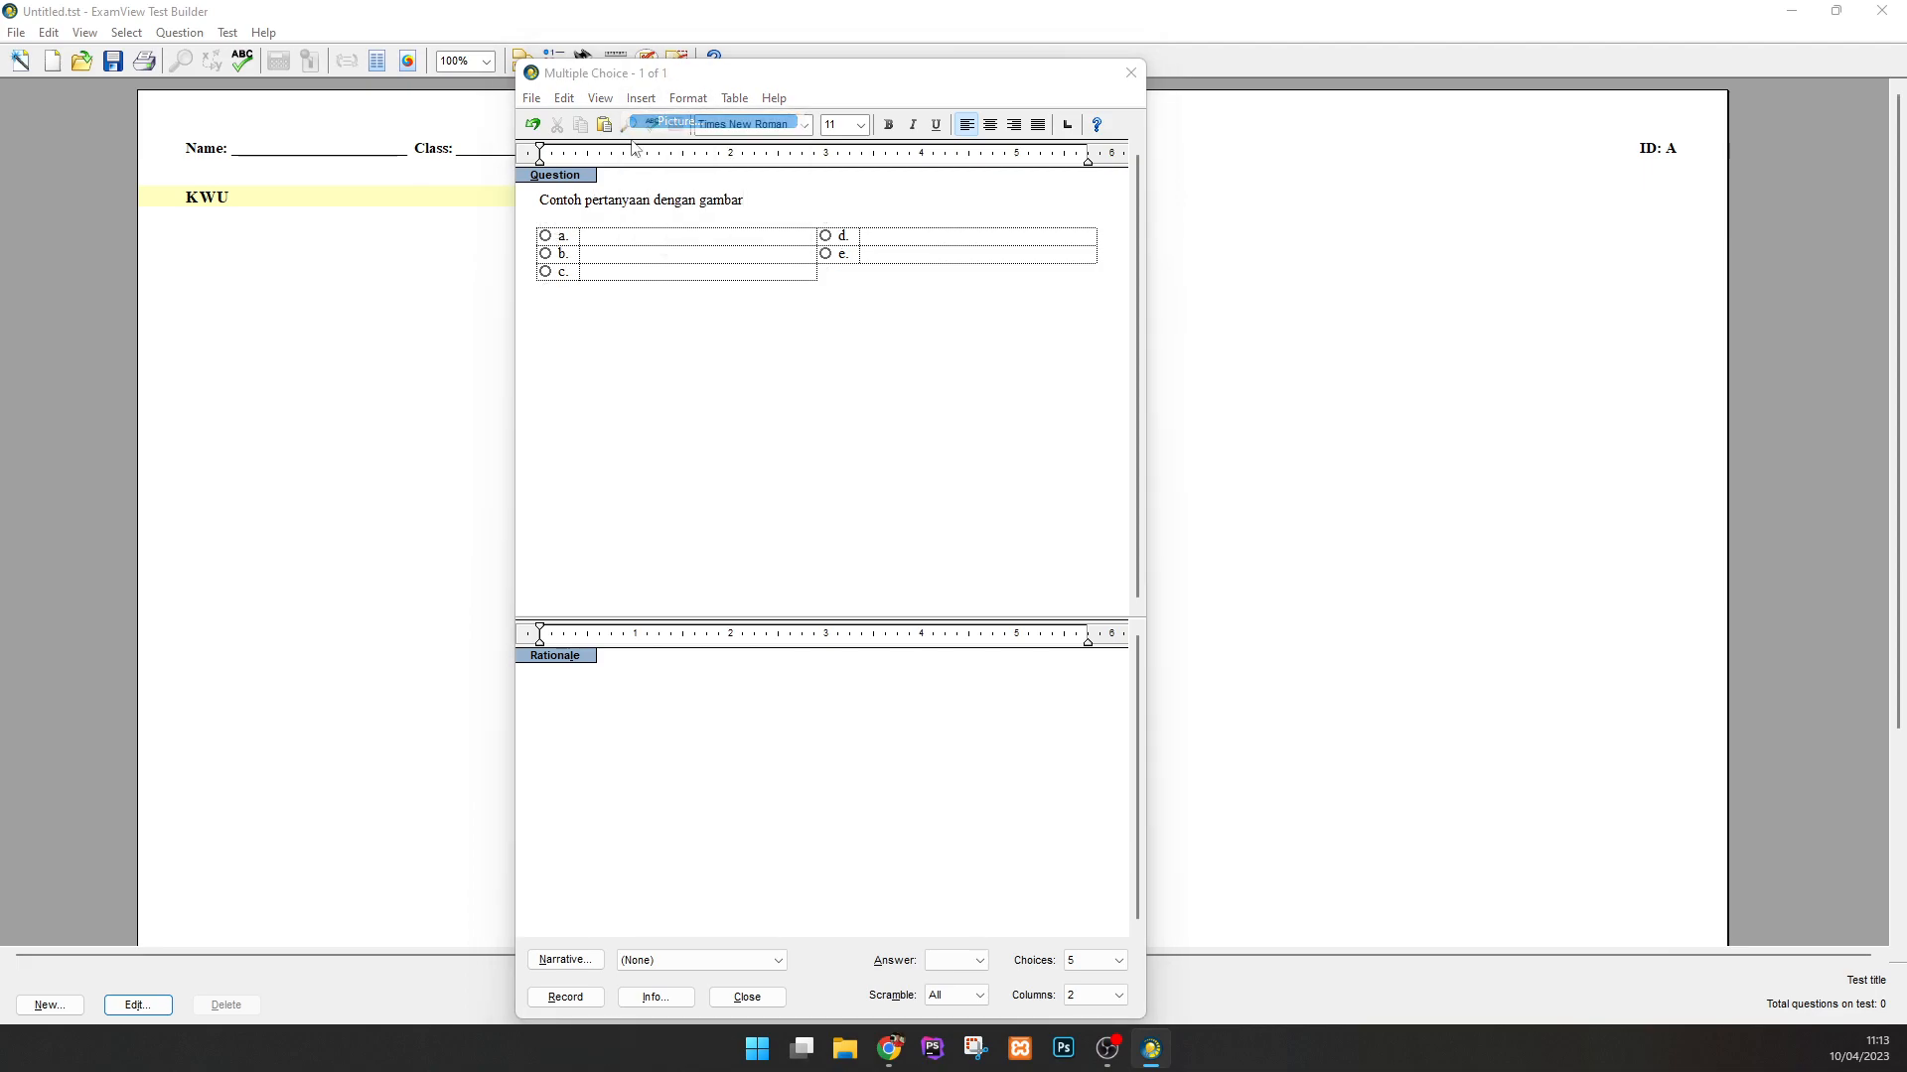
left_click(930, 454)
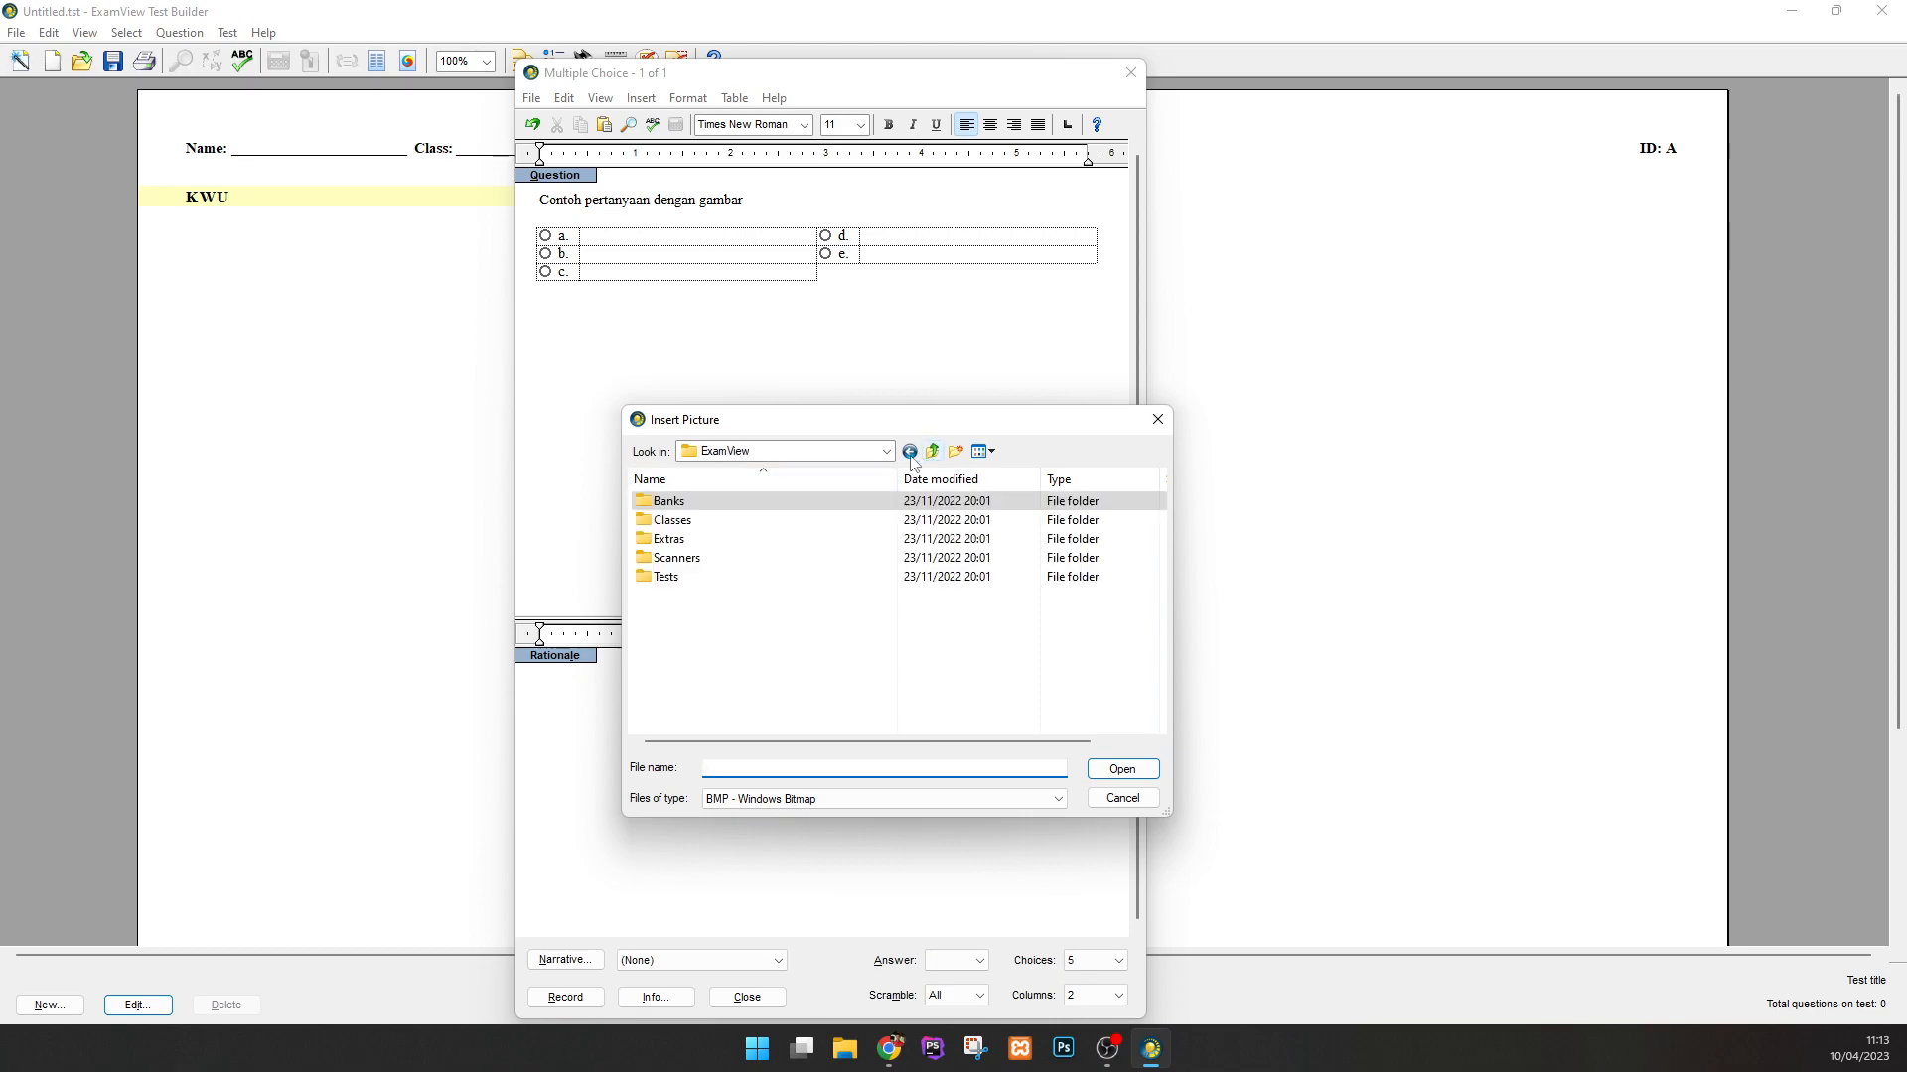
left_click(887, 452)
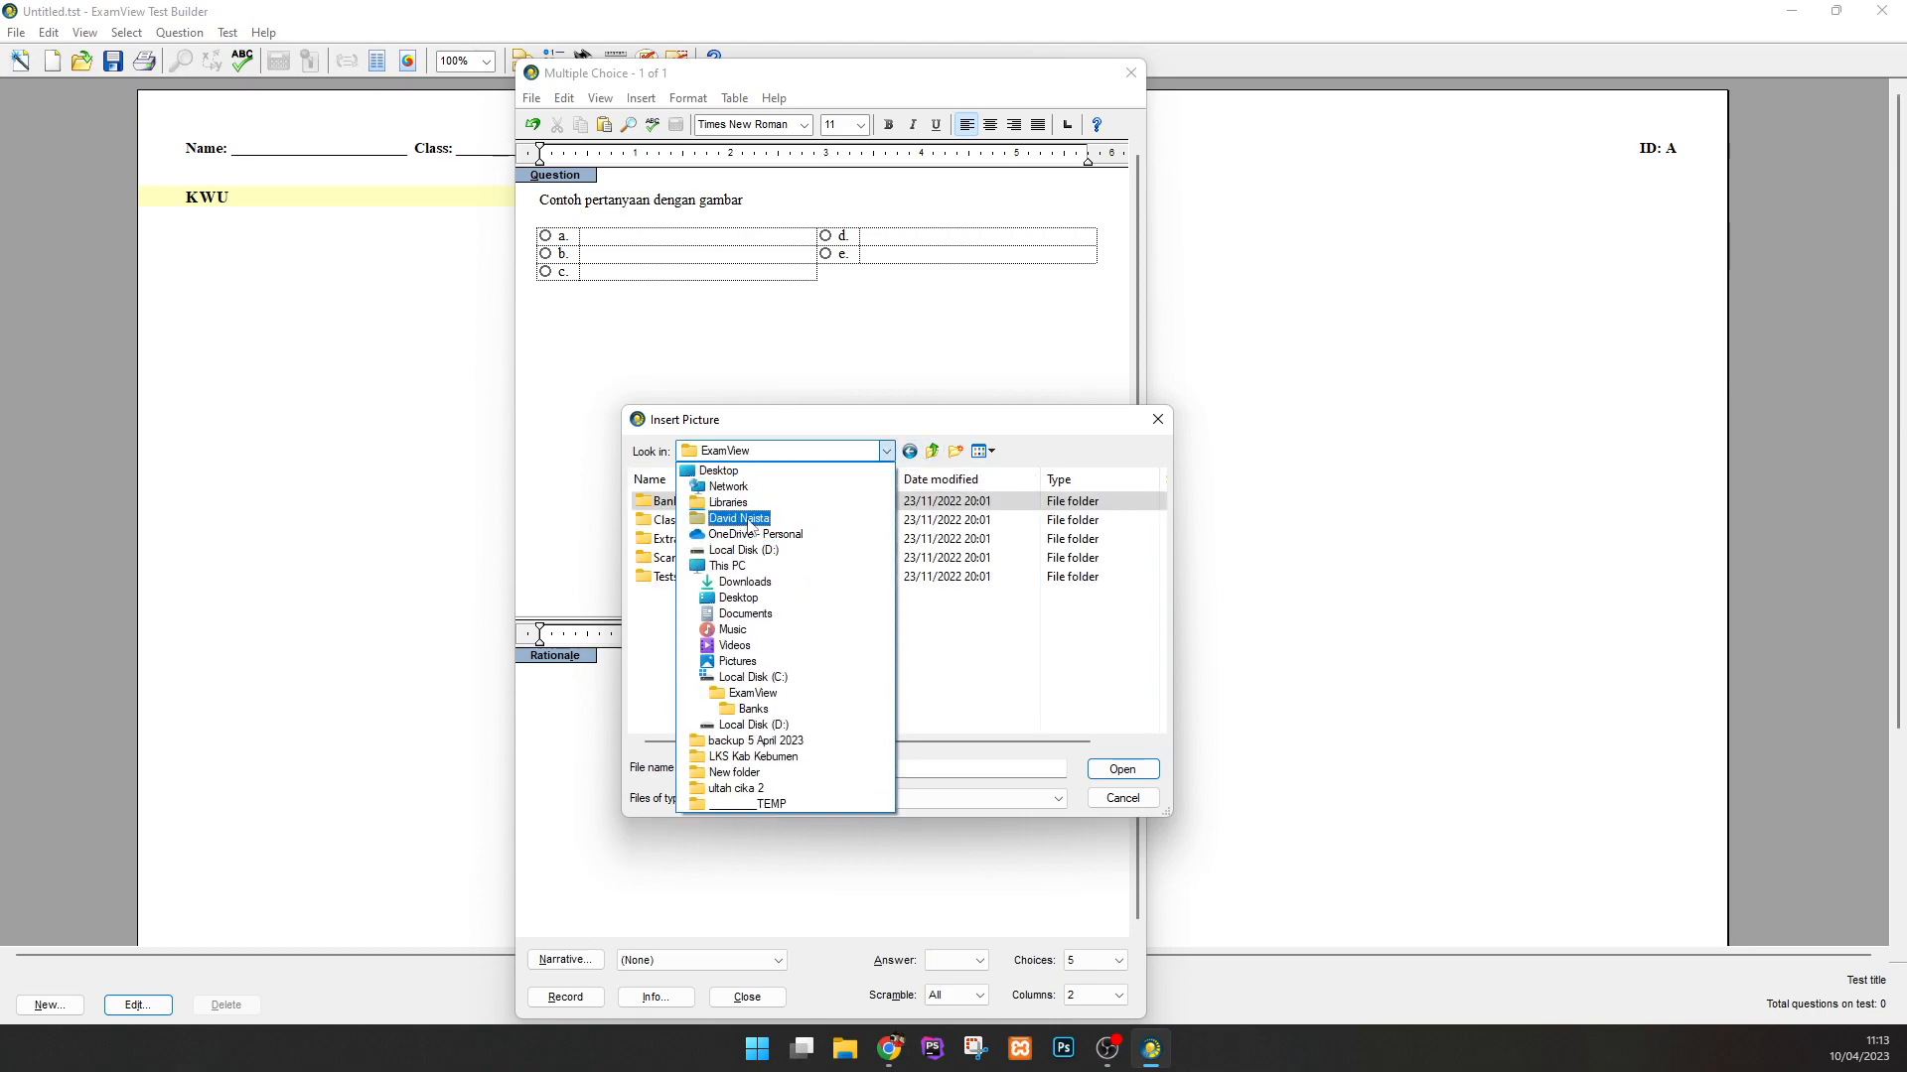
left_click(750, 603)
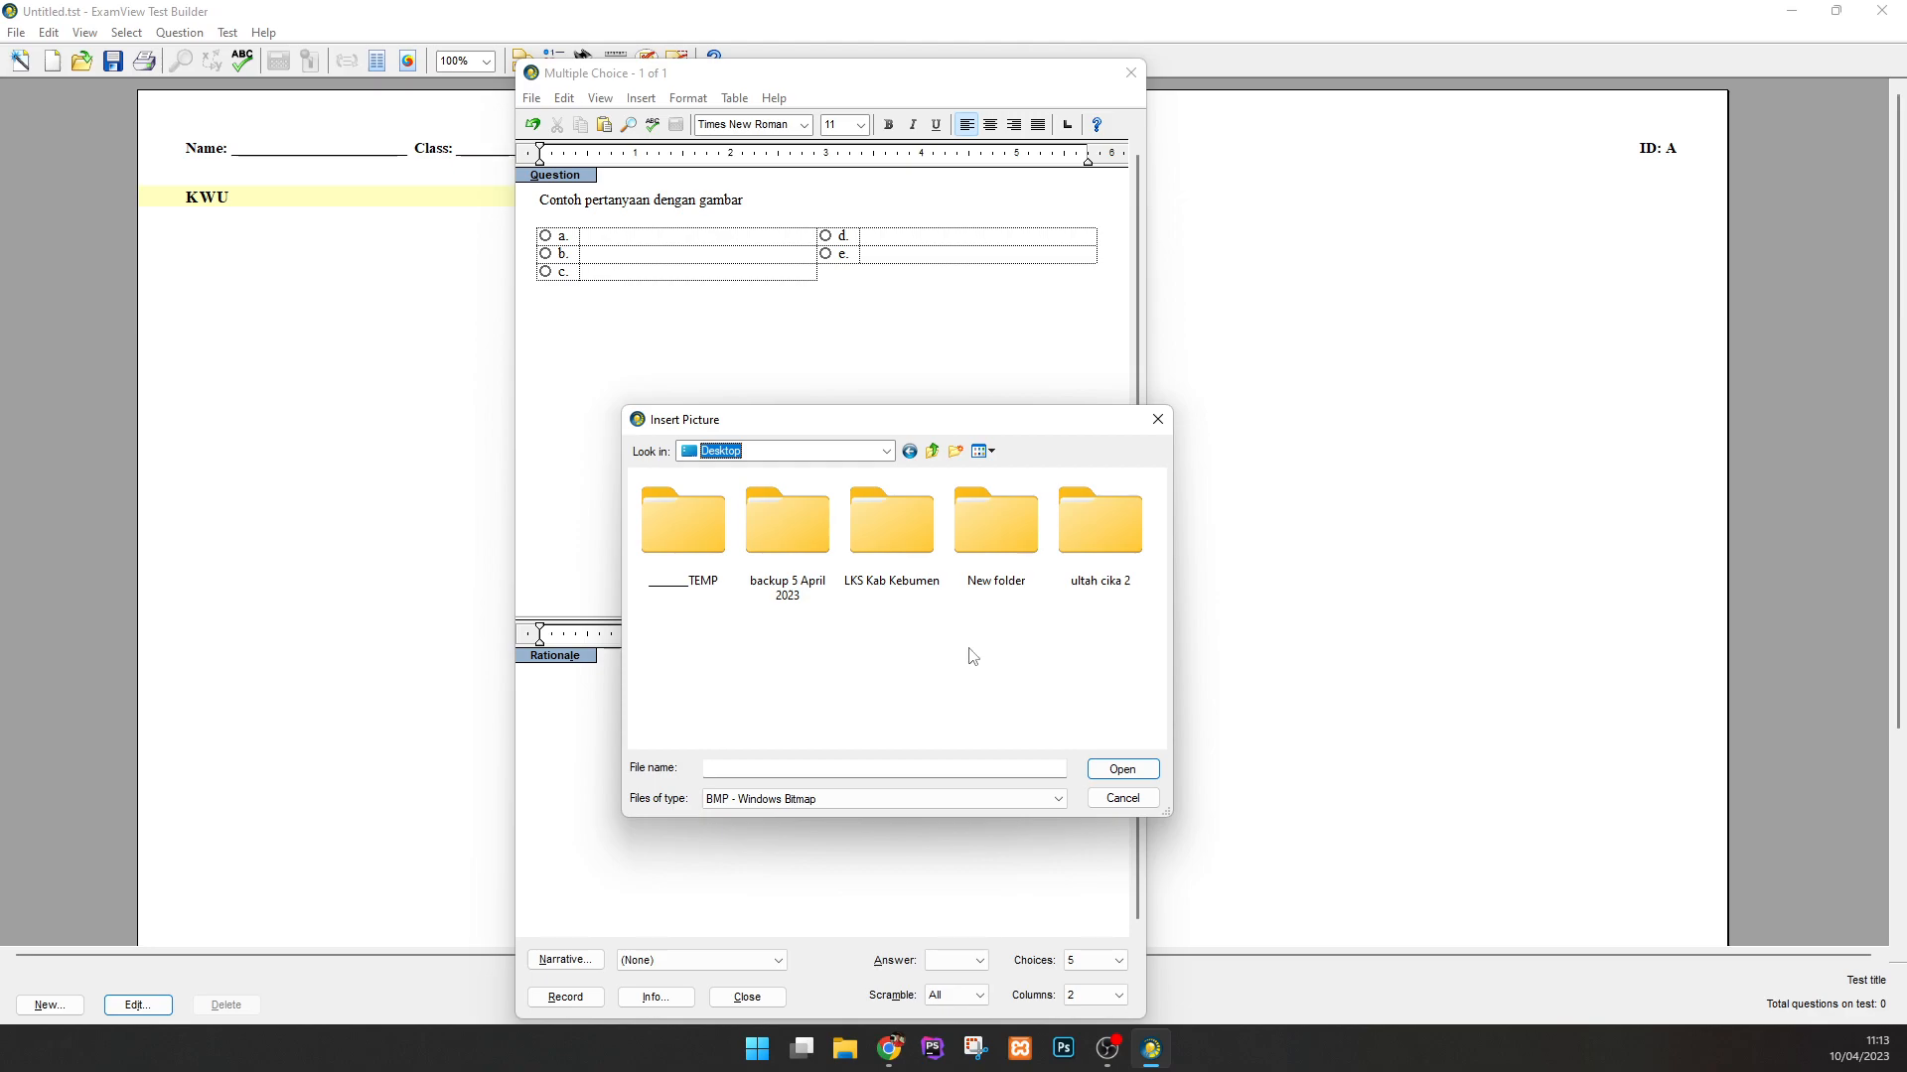
left_click(1005, 798)
left_click(834, 850)
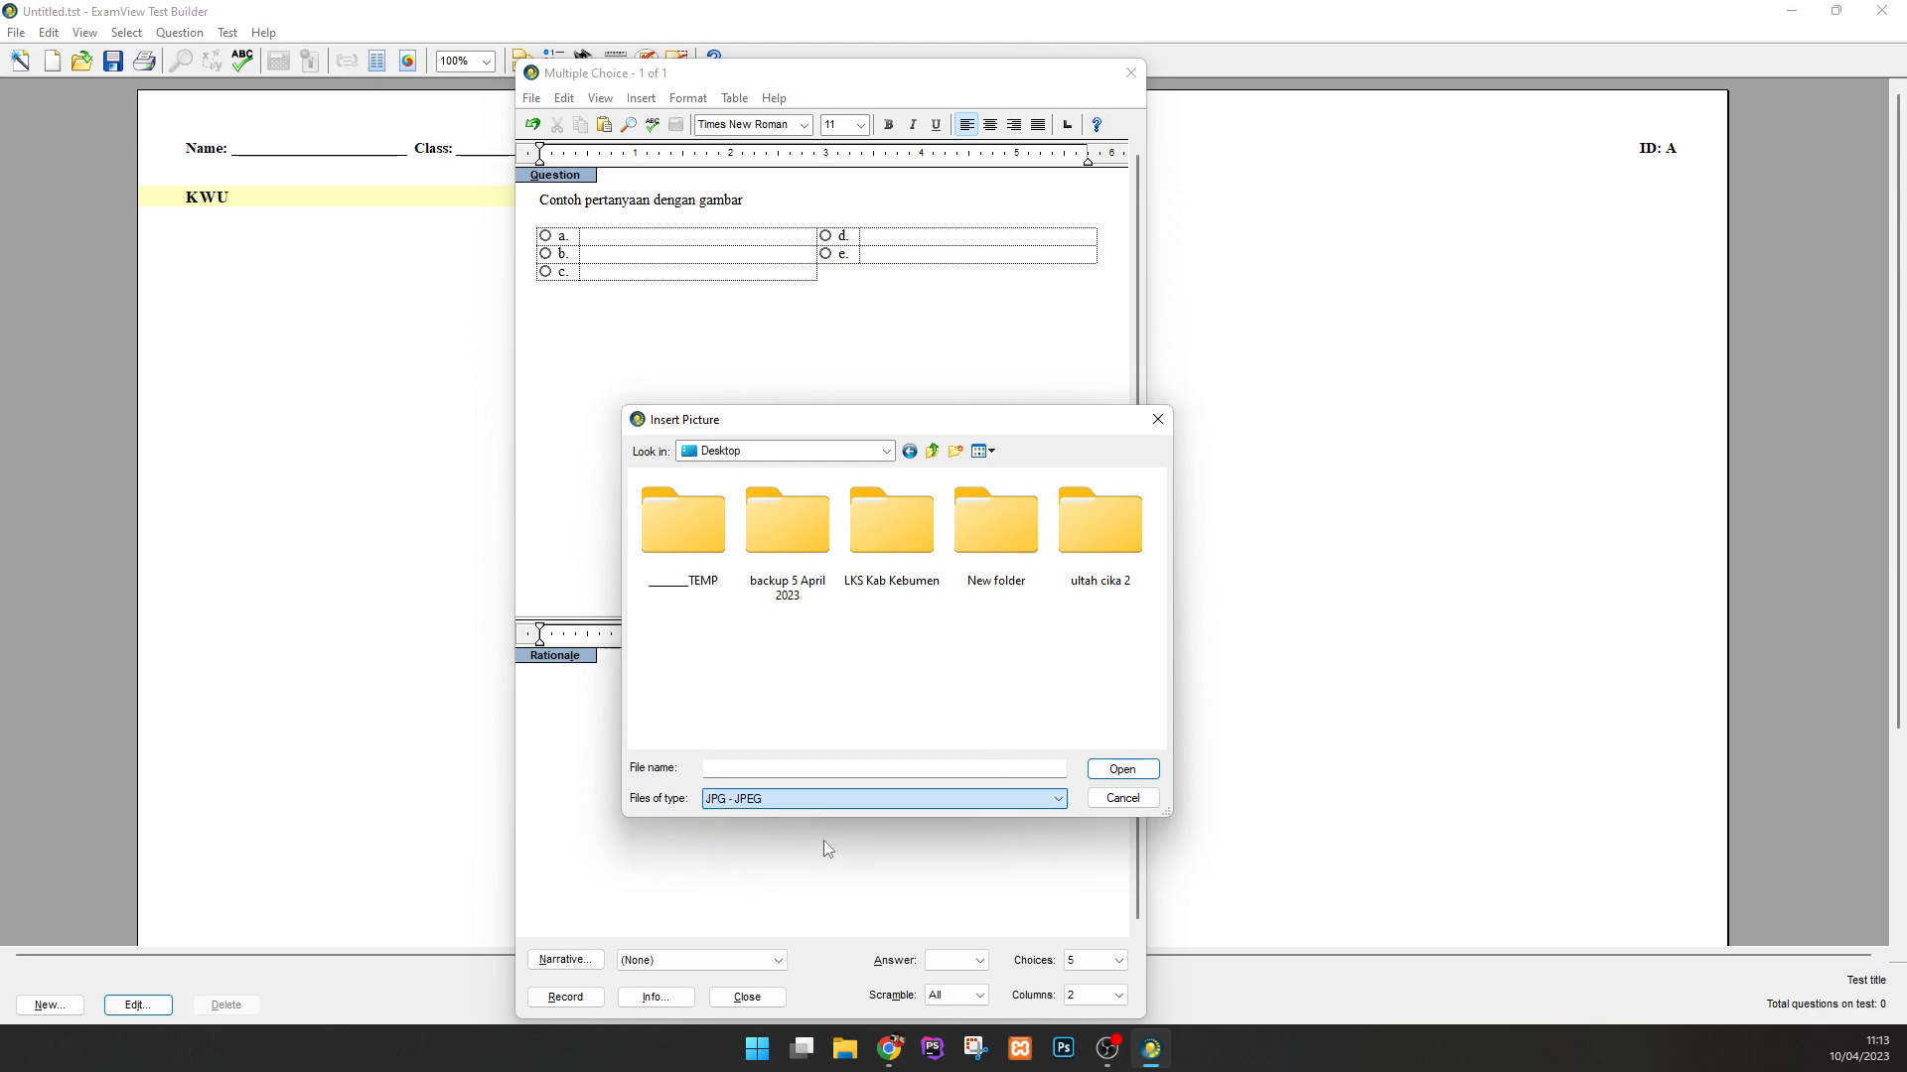
double_click(894, 695)
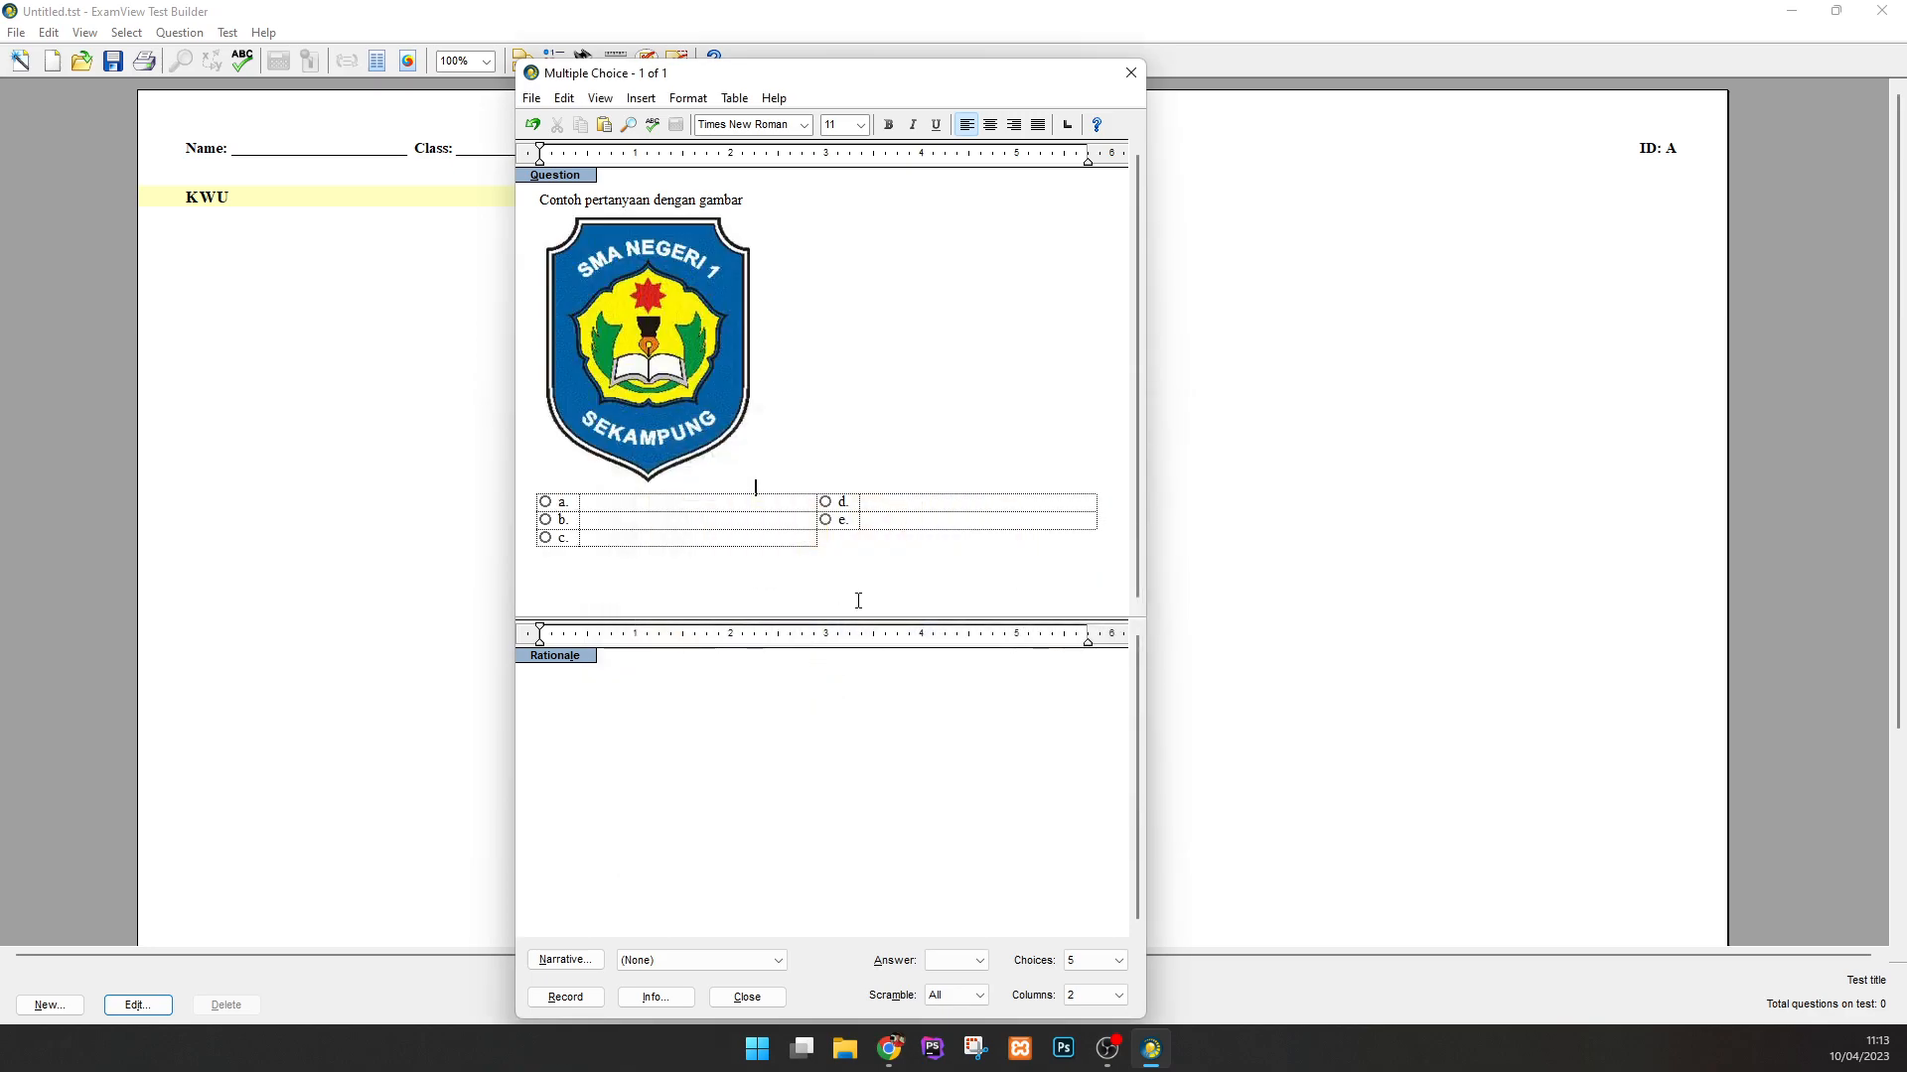
Shrink the school logo proportionally to about half of its inserted size.
left_click(665, 307)
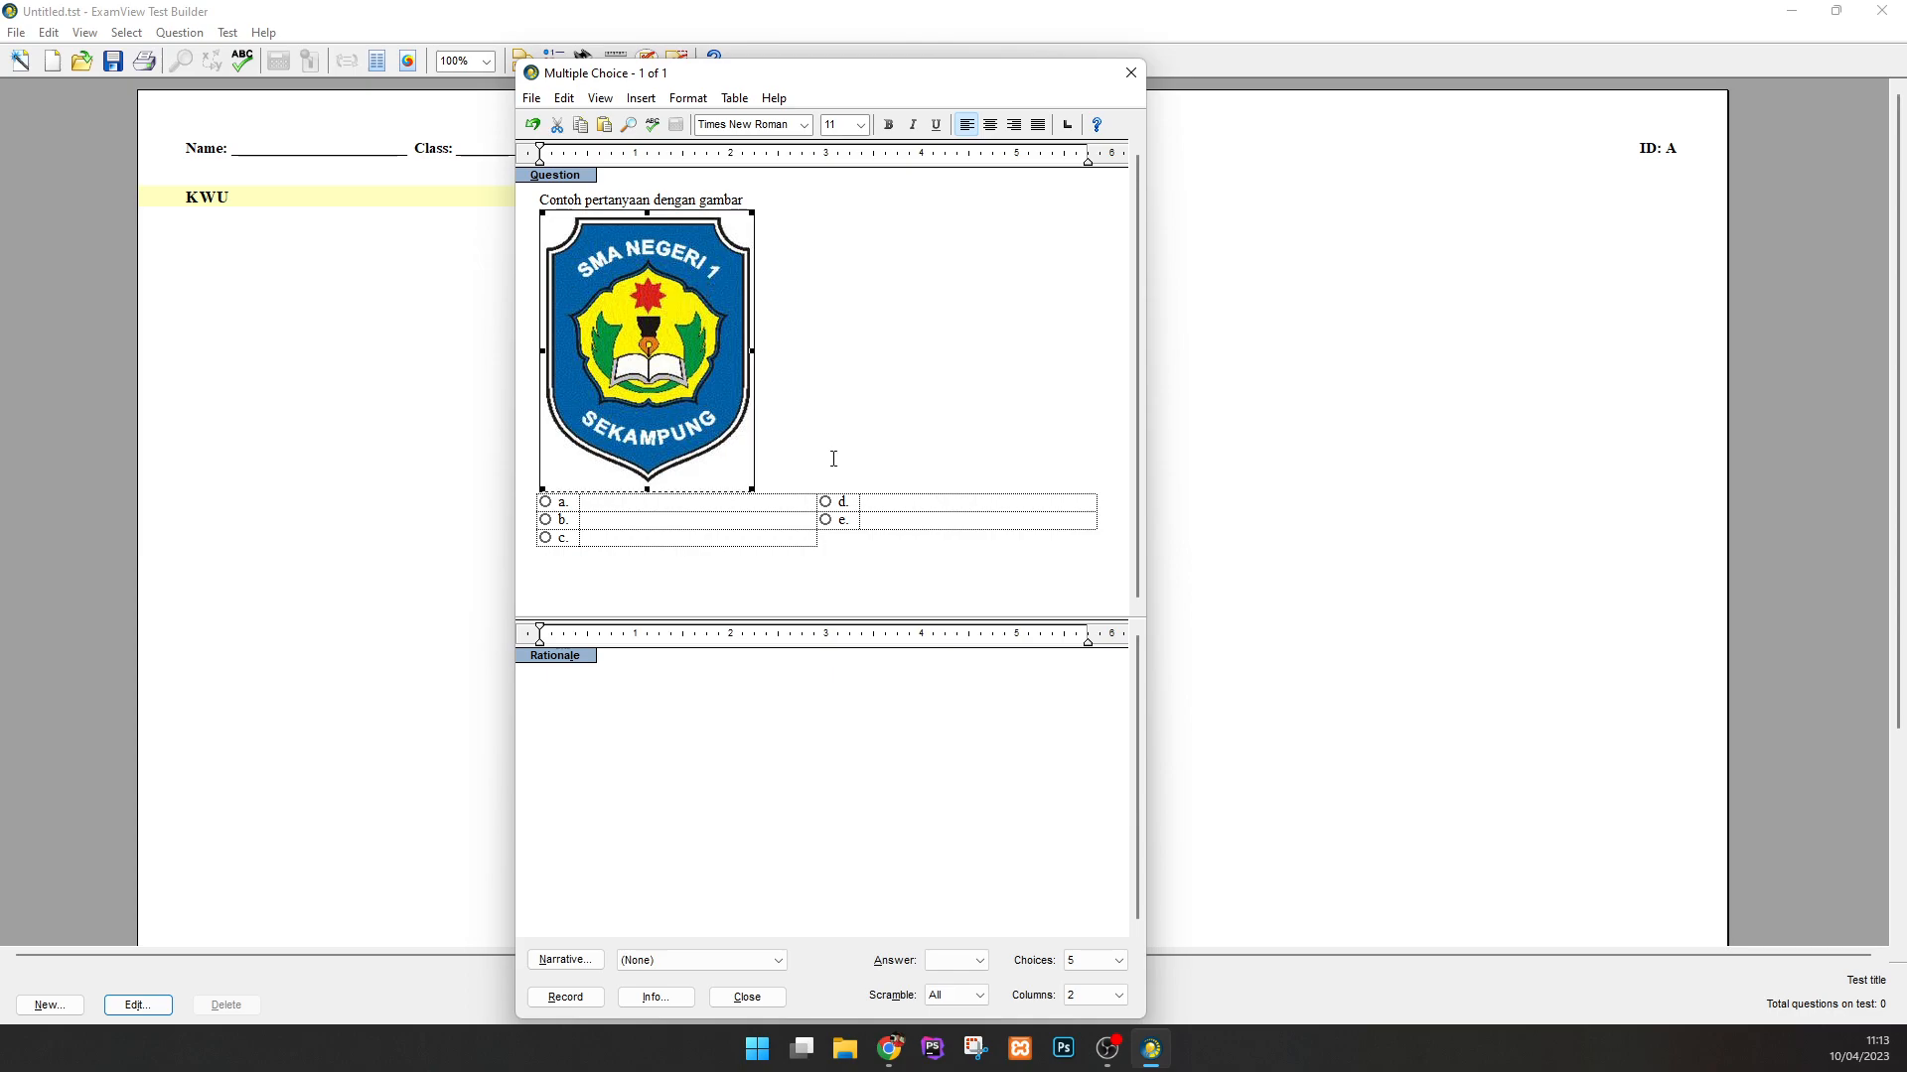
left_click_drag(752, 489, 679, 389)
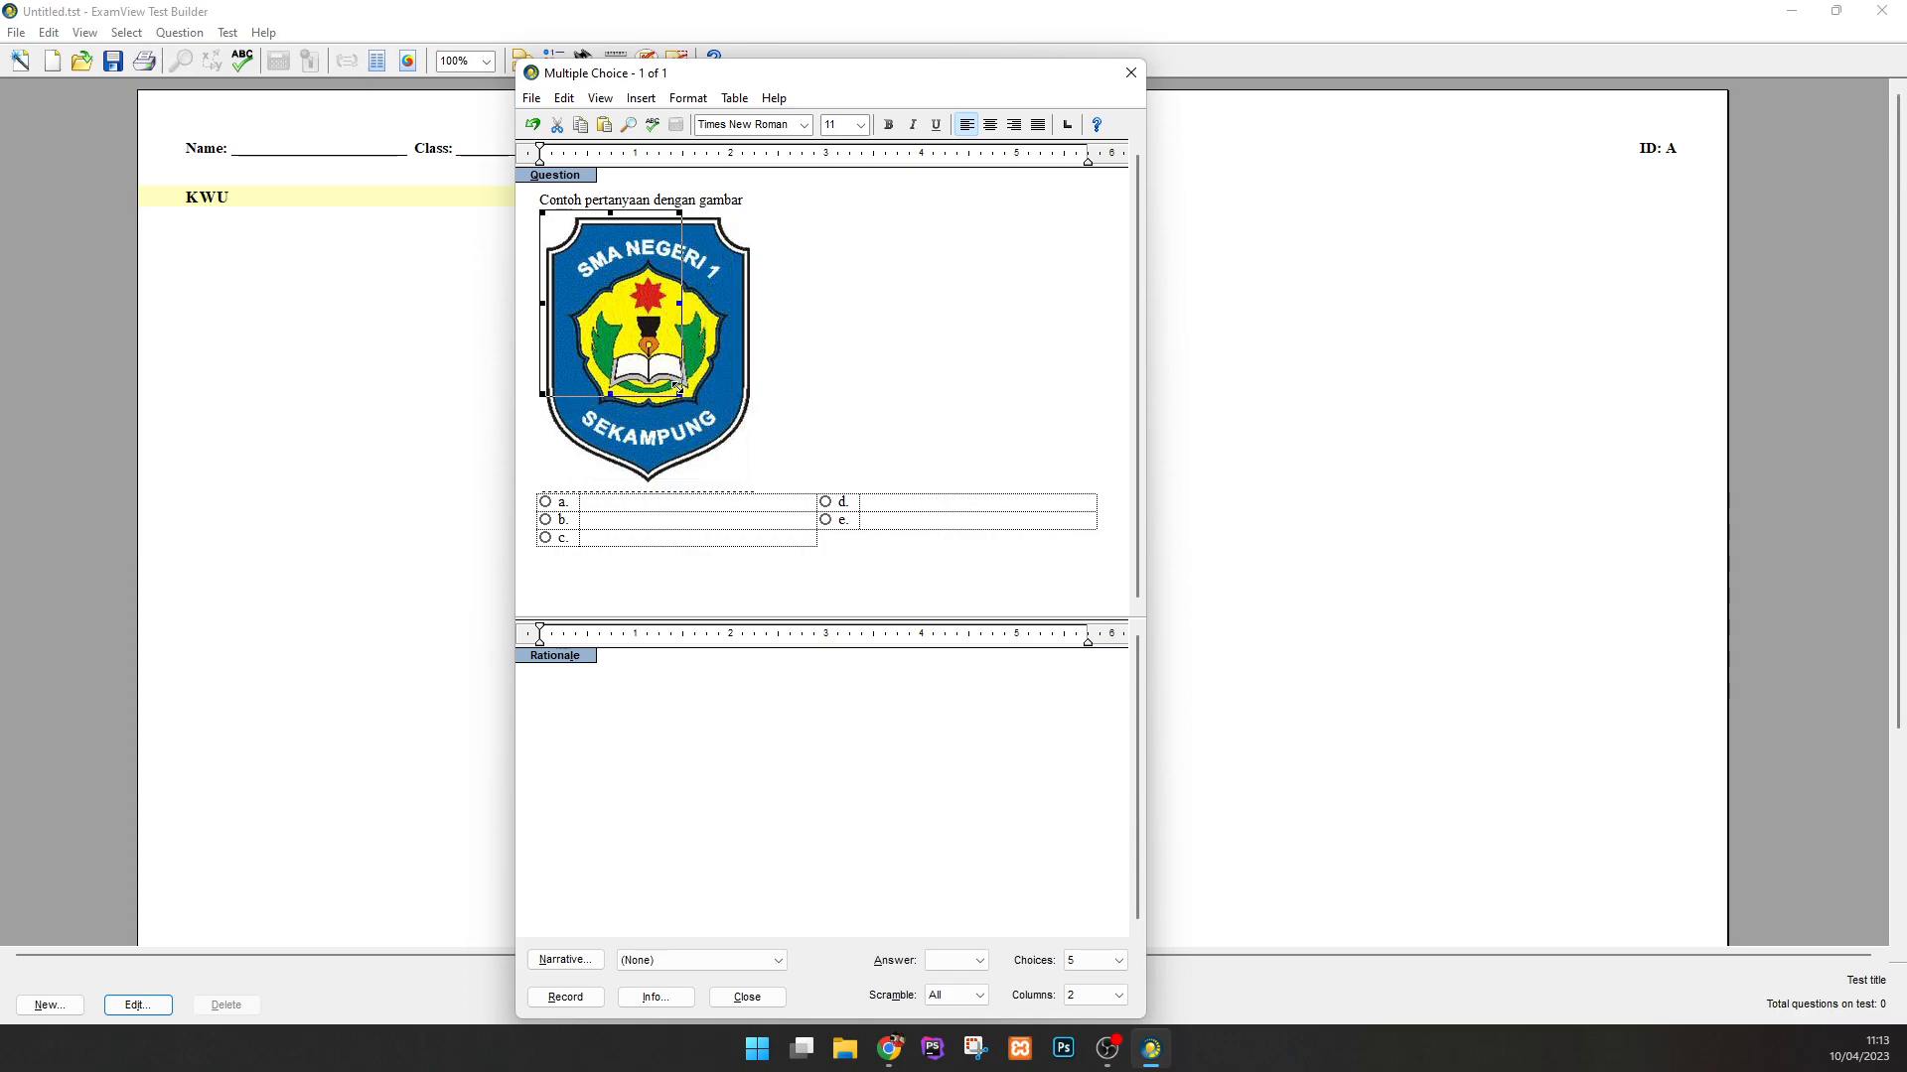
left_click(679, 345)
left_click(603, 318)
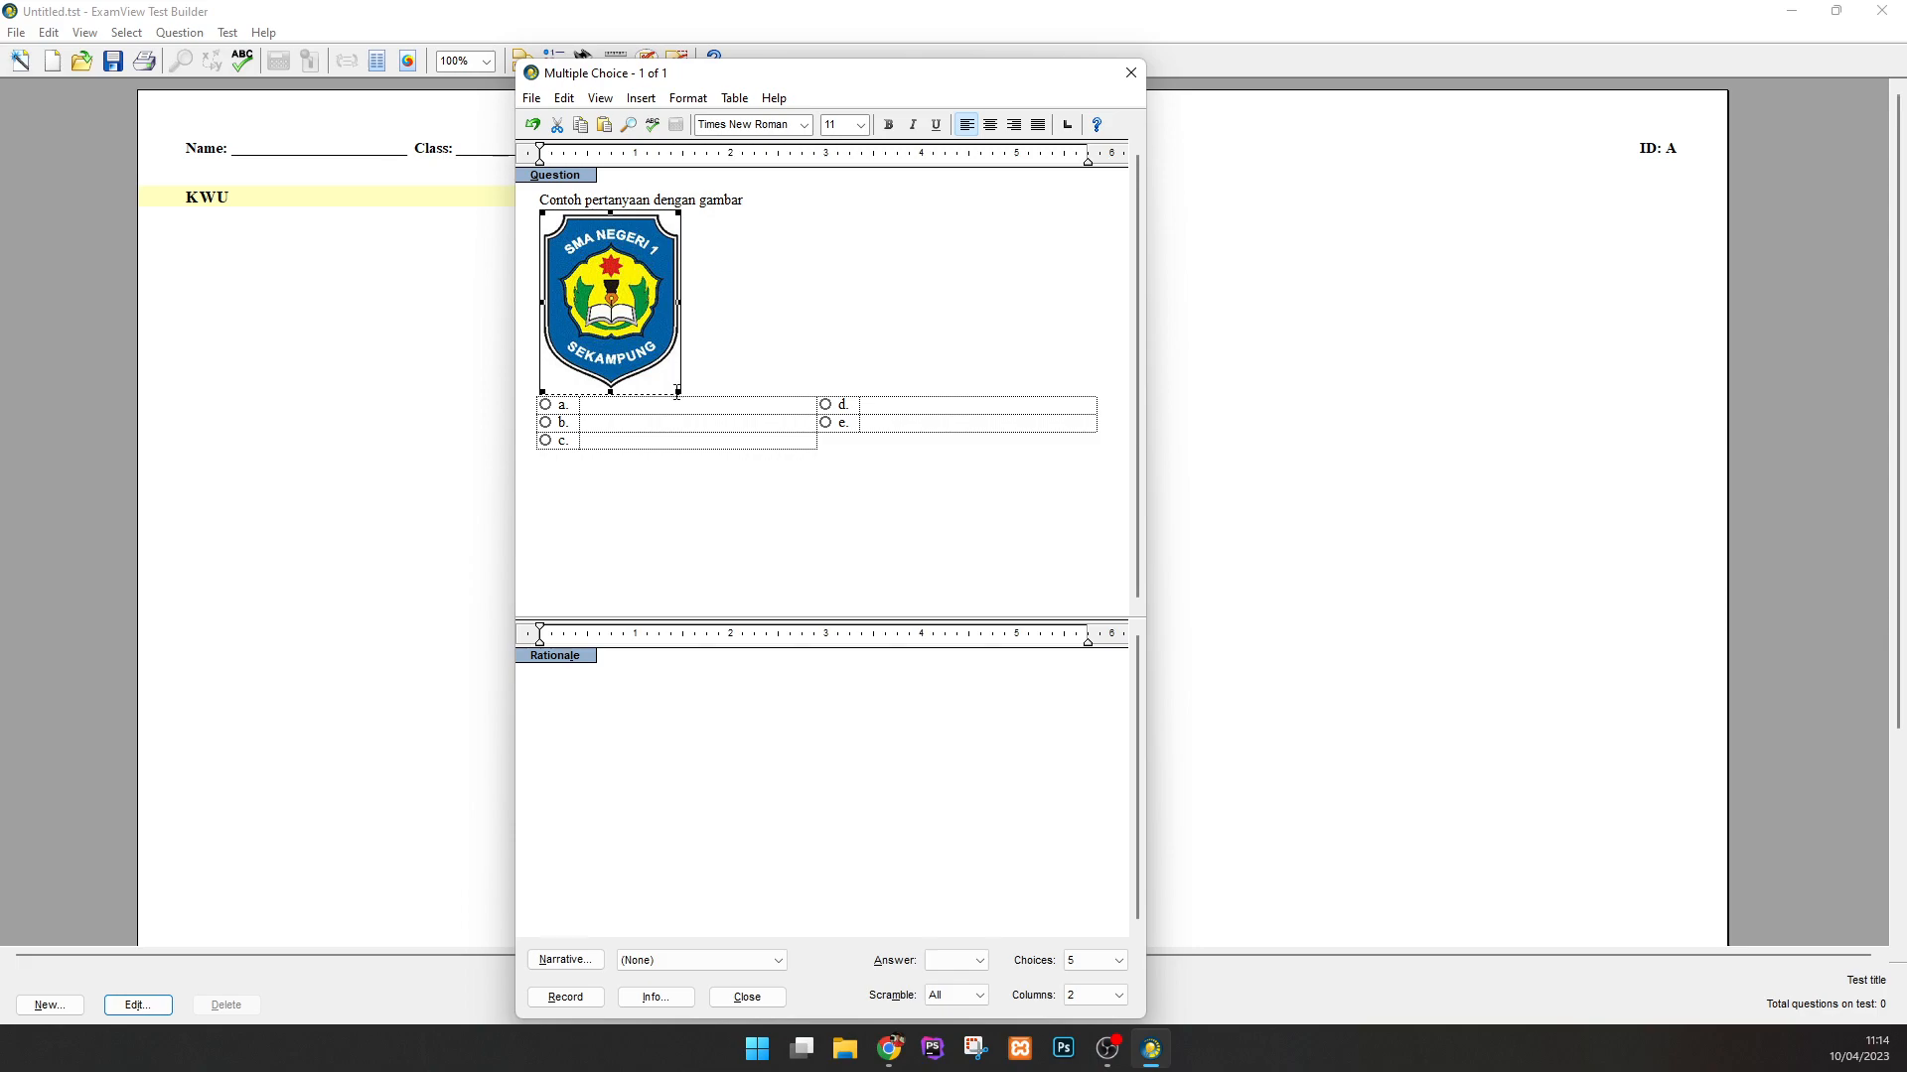
left_click_drag(679, 390, 649, 349)
Fill in answer choices a, b and c with "jawaban 1", "jawaban 2" and "jawaban 3".
left_click(626, 366)
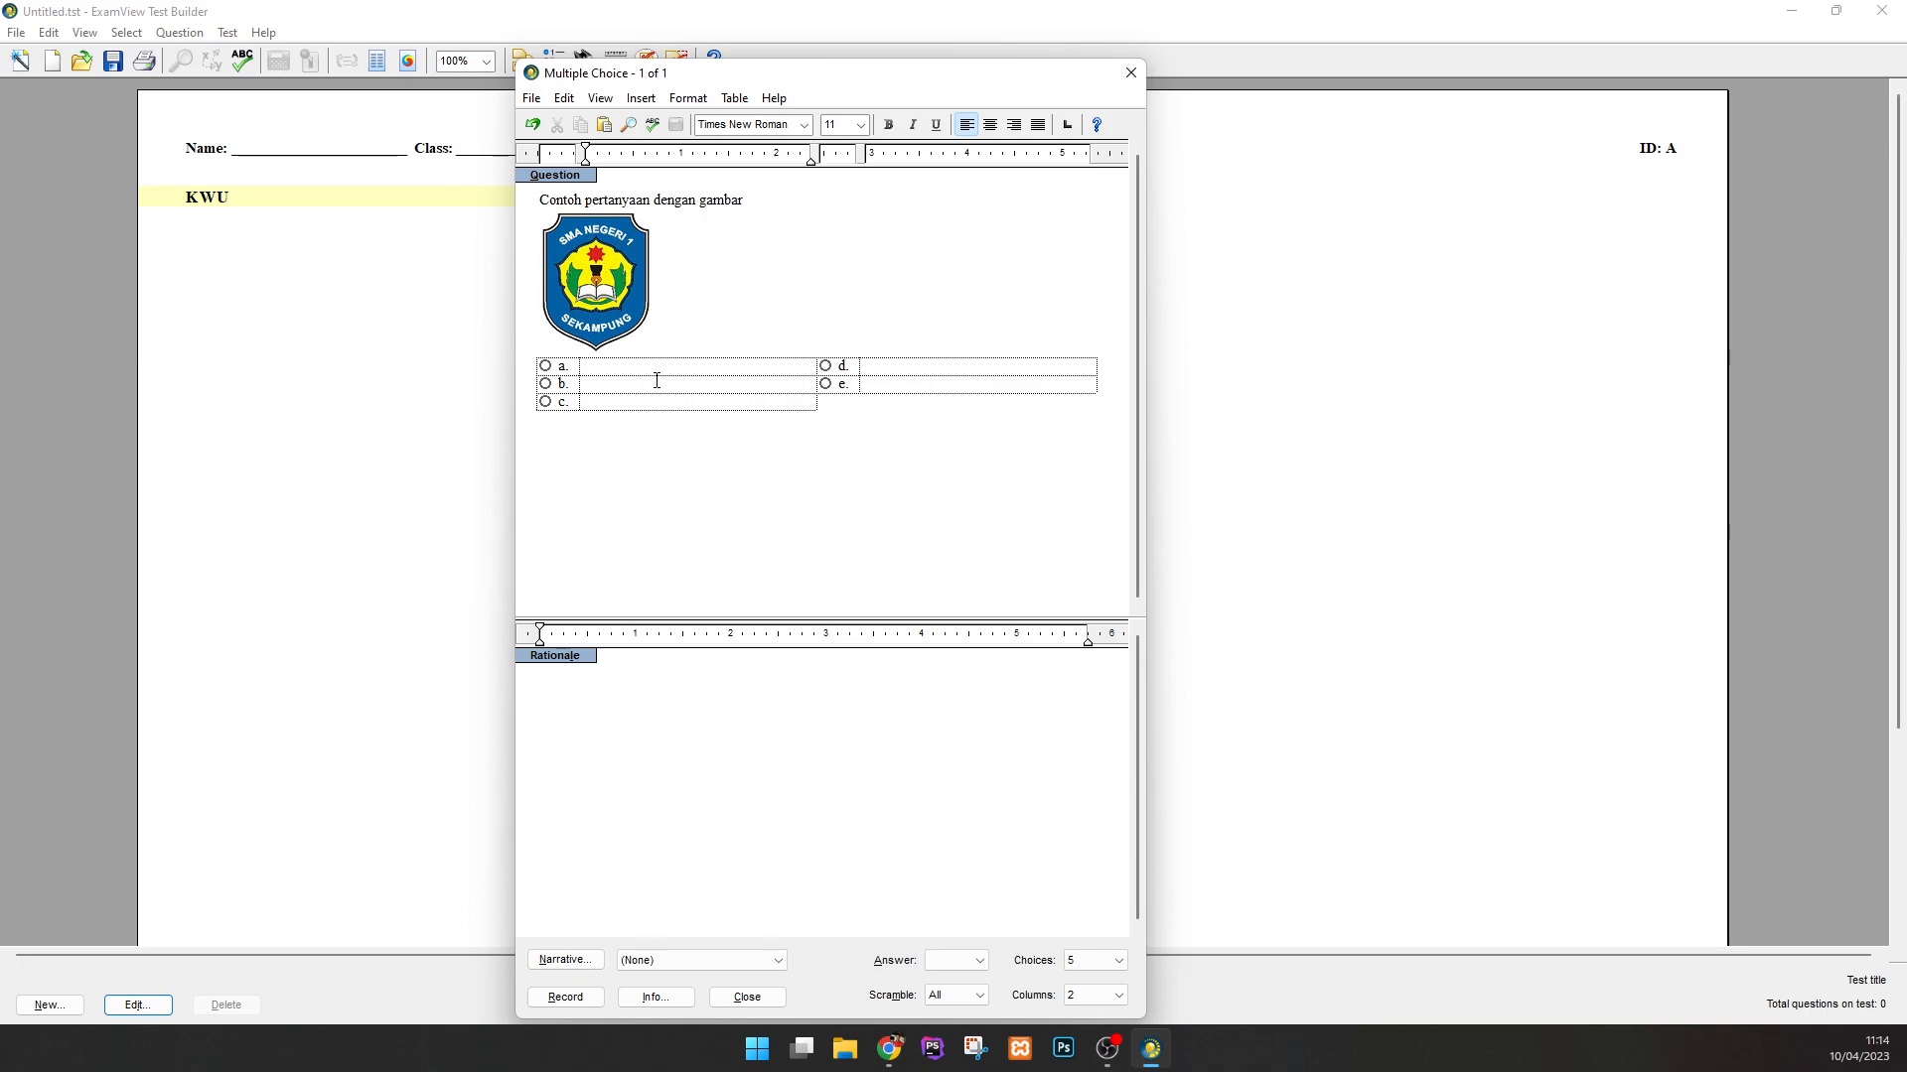
type("jawaban 1")
left_click(666, 388)
type("jawabba")
key("BackSpace")
key("BackSpace")
type("an")
left_click(666, 406)
type("jawaban")
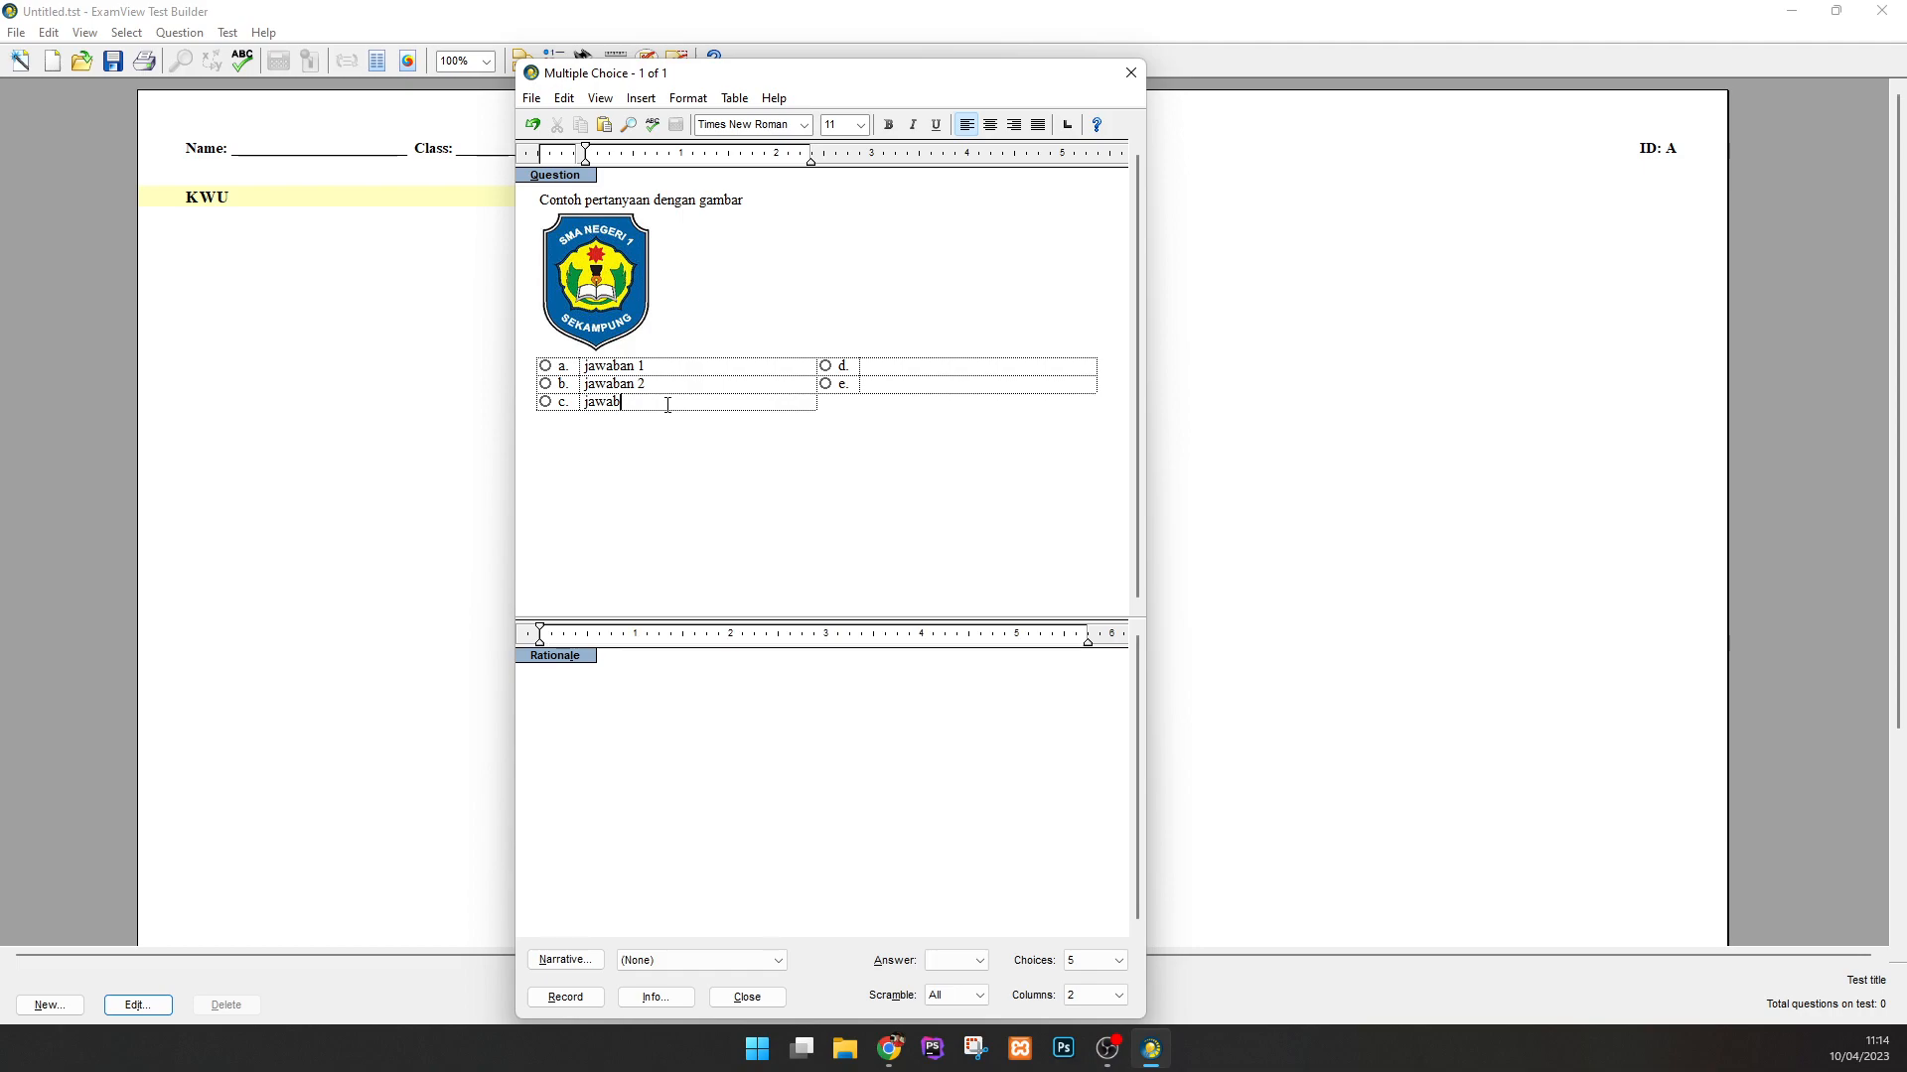
Fill in answer choices d and e with "jawaban 4" and "jawaban 5".
left_click(874, 369)
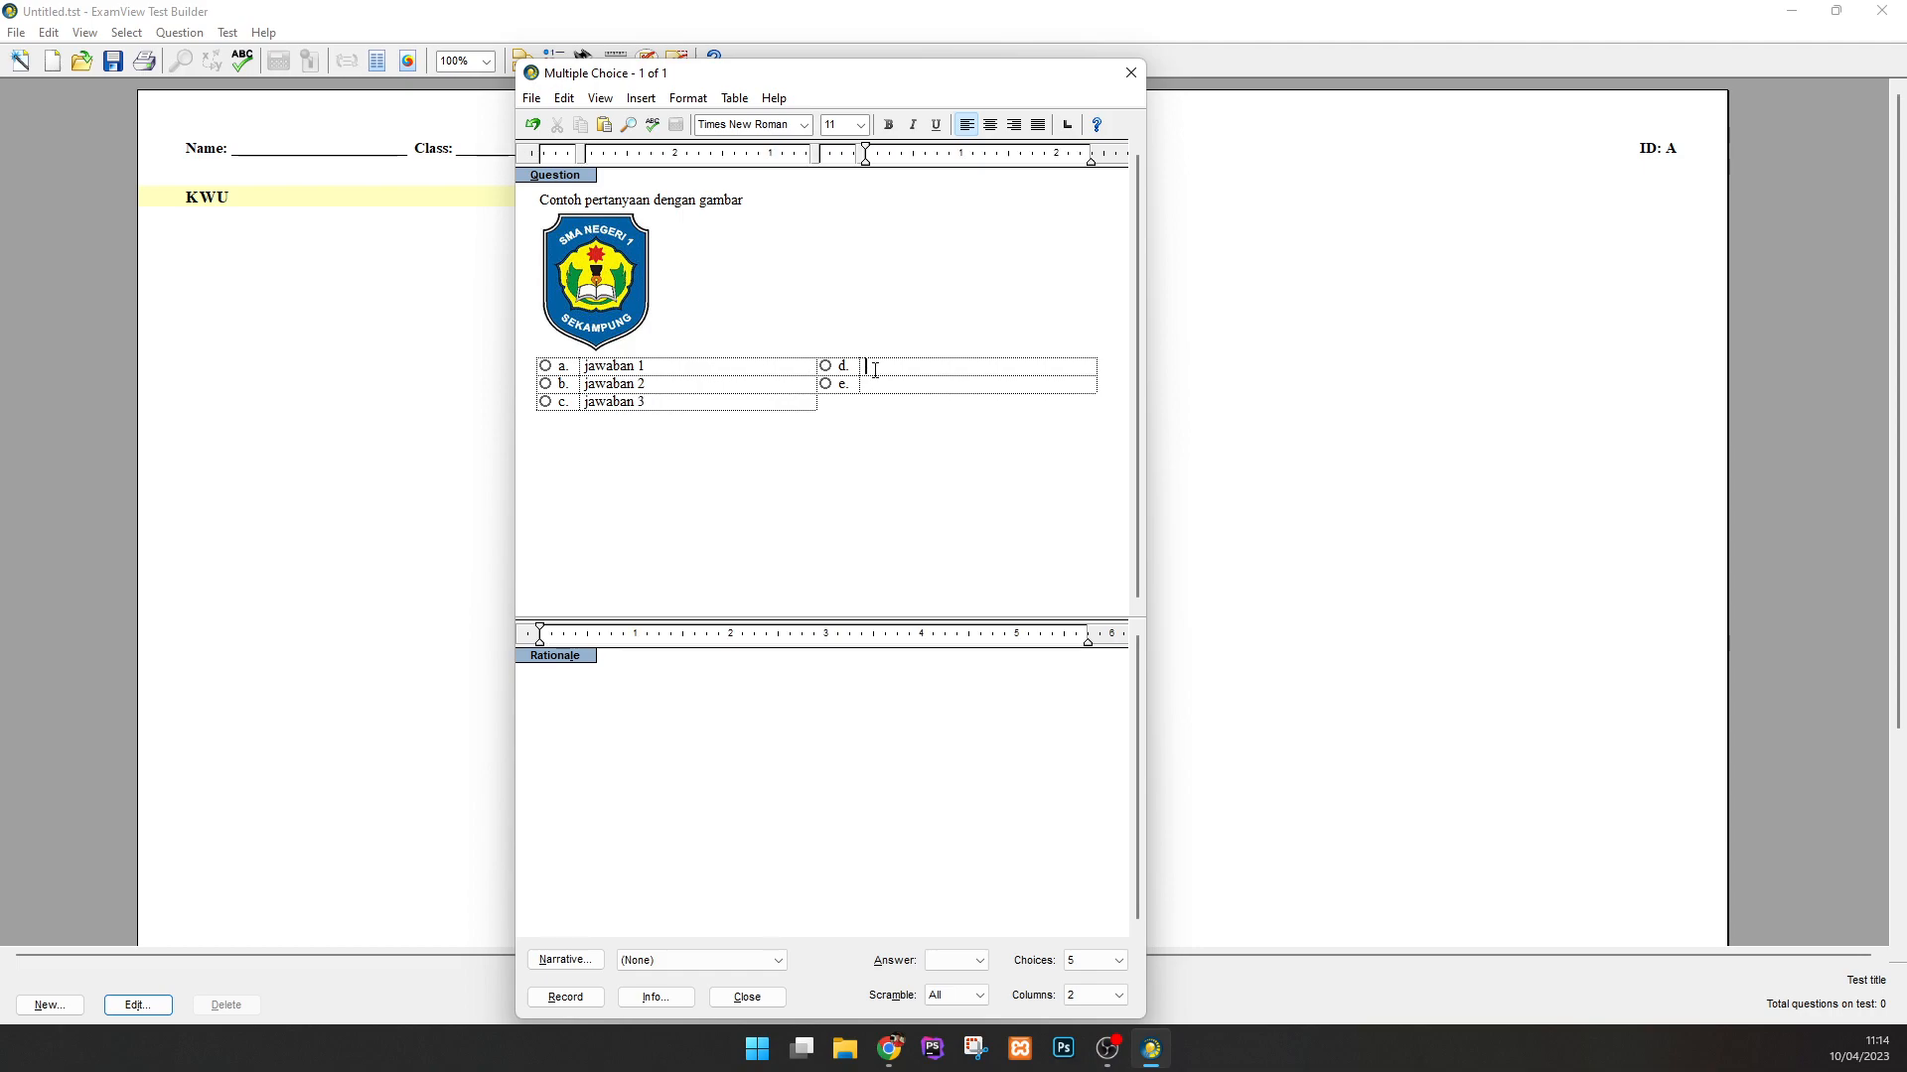
type("jawabba")
key("BackSpace")
key("BackSpace")
type("anjawaban")
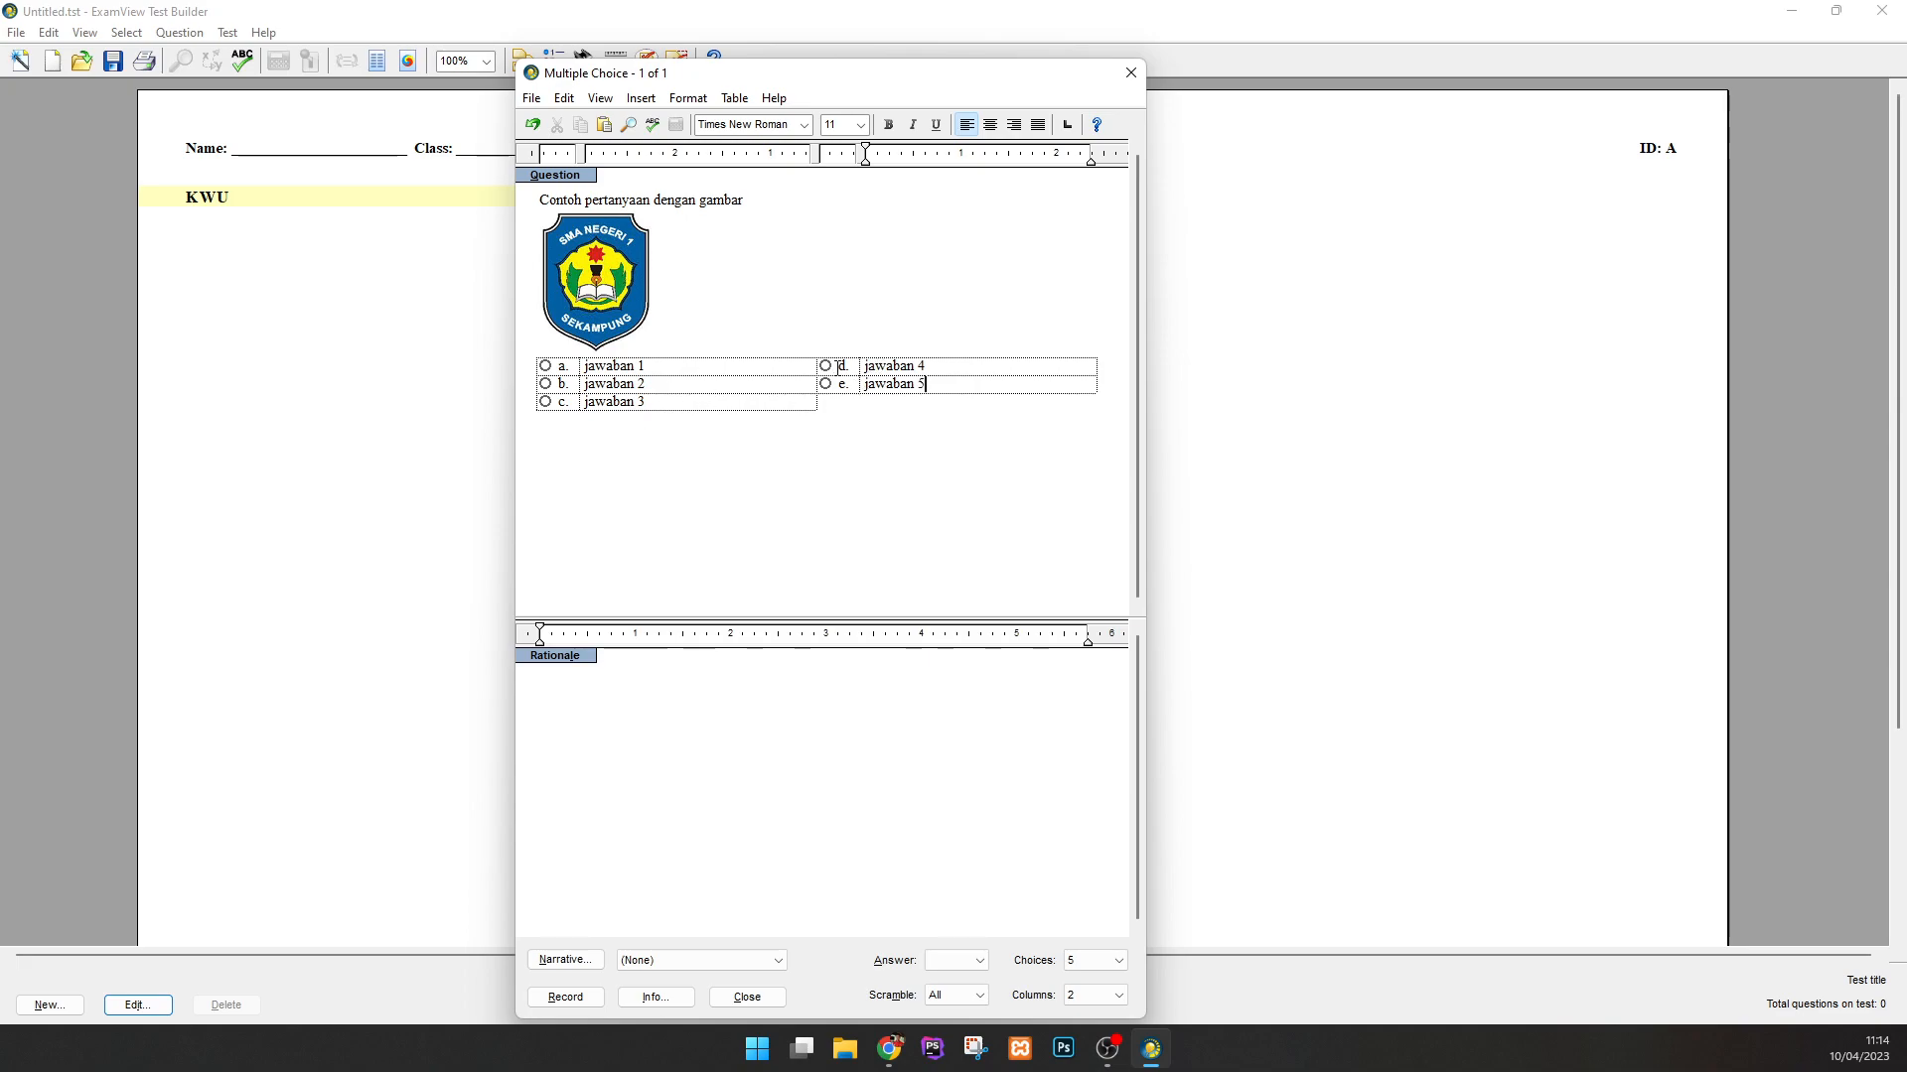
Mark choice e as the correct answer and record the question in the test.
left_click(545, 401)
left_click(825, 384)
left_click(573, 1003)
left_click(574, 997)
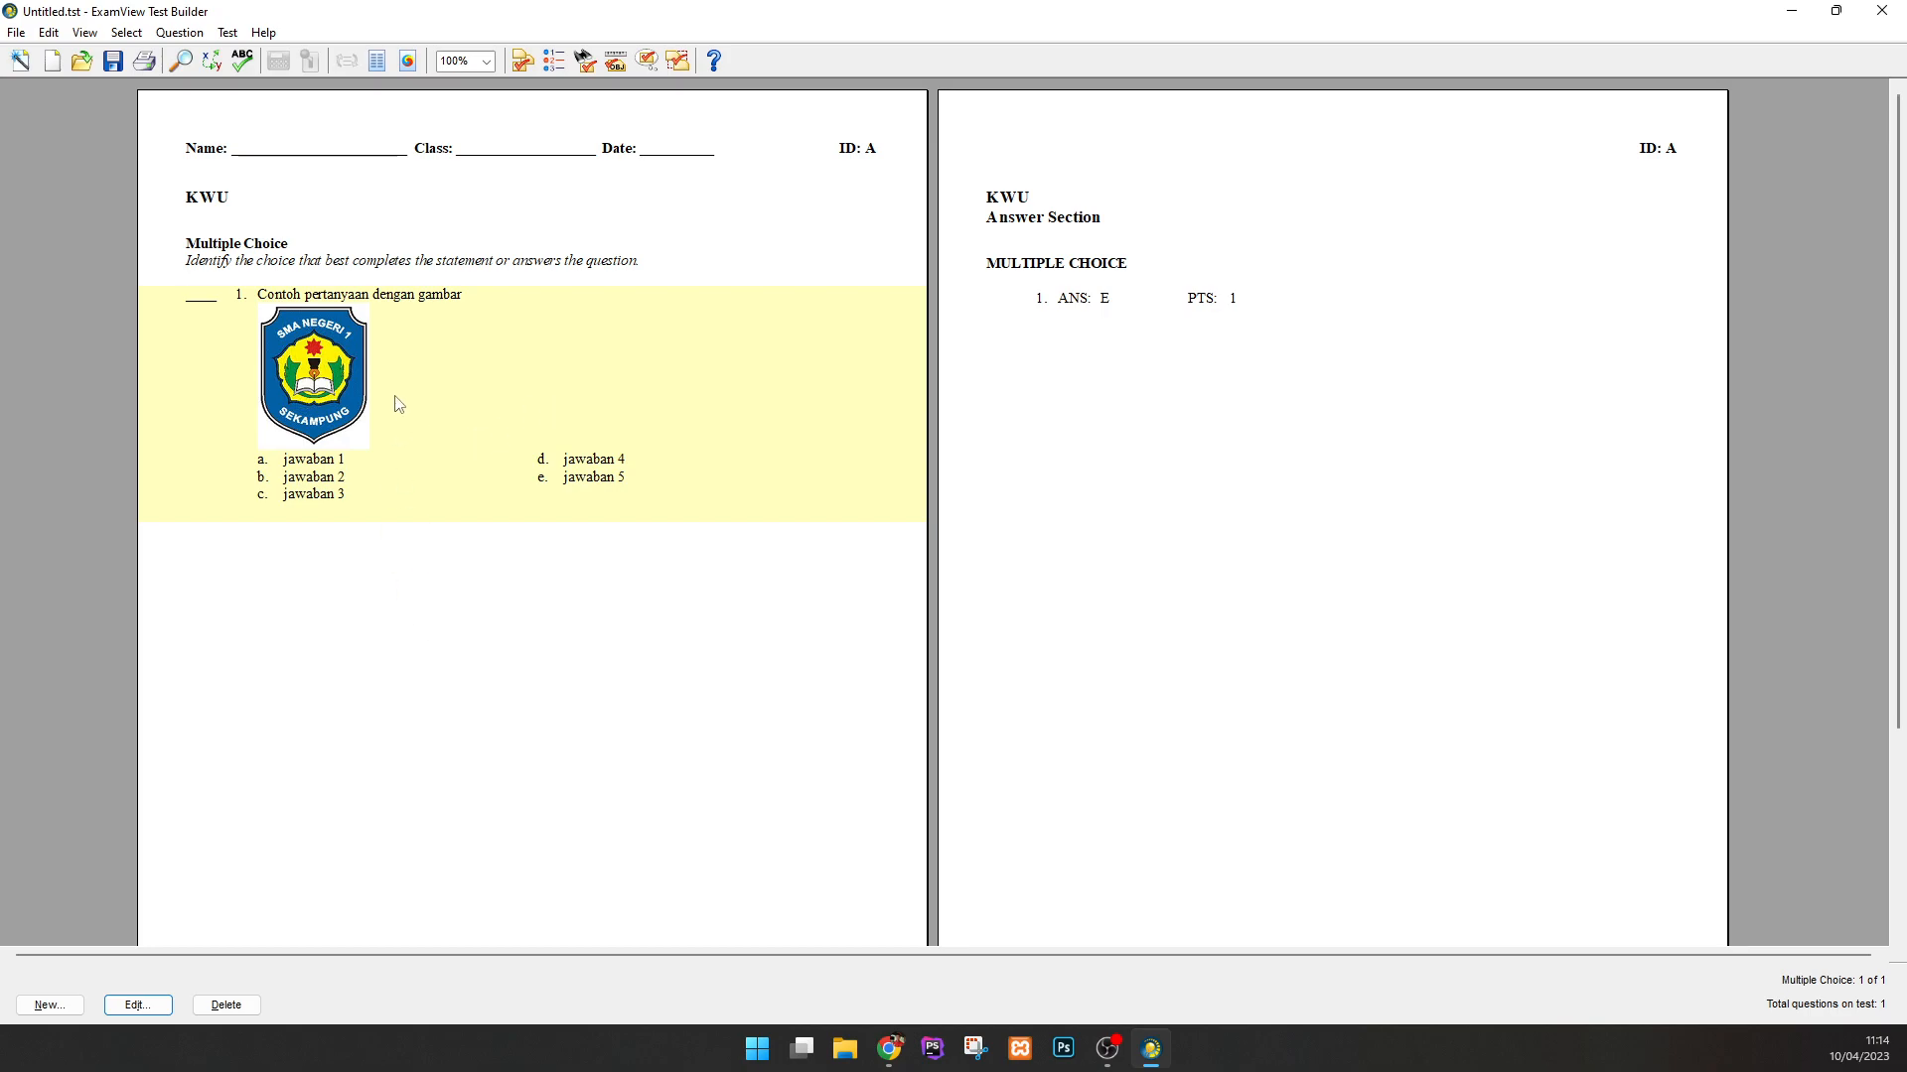
Change the correct answer of question 1 to choice a and record the question again.
double_click(399, 405)
left_click(545, 366)
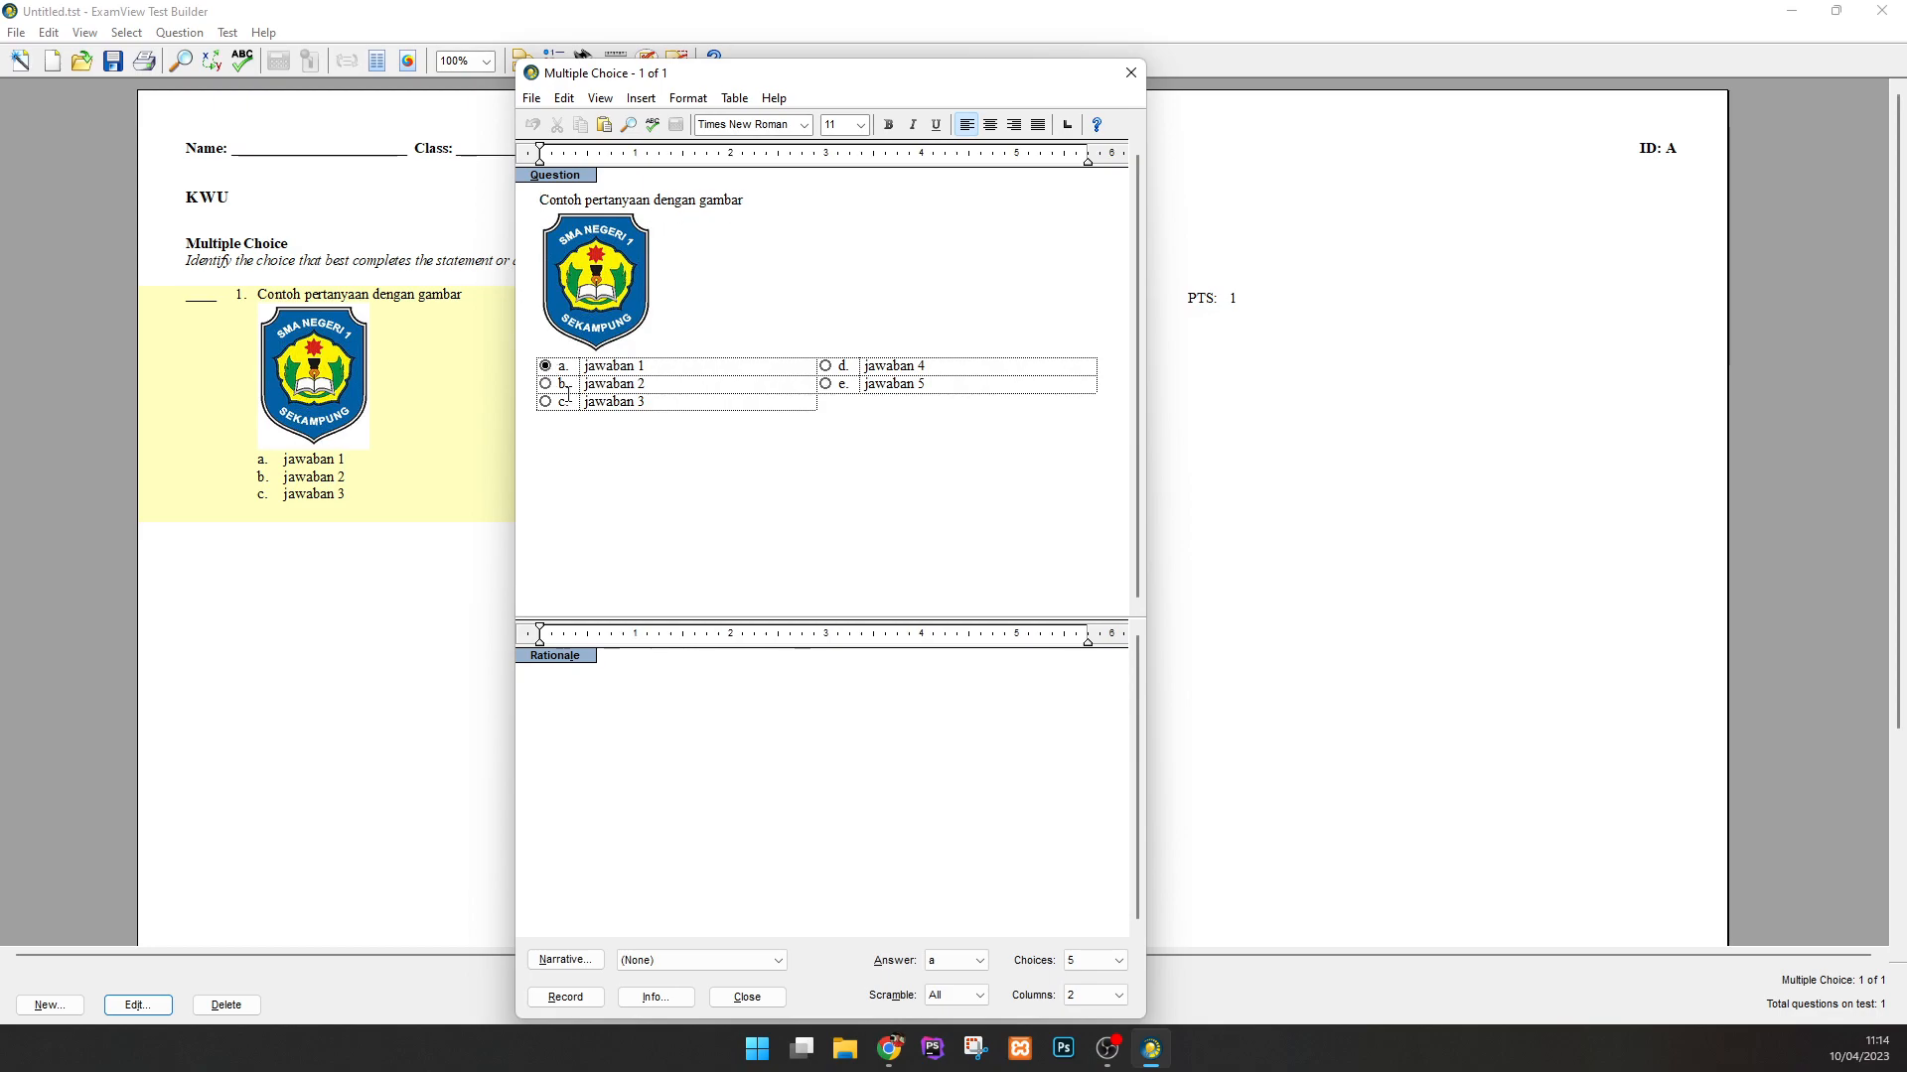
left_click(567, 997)
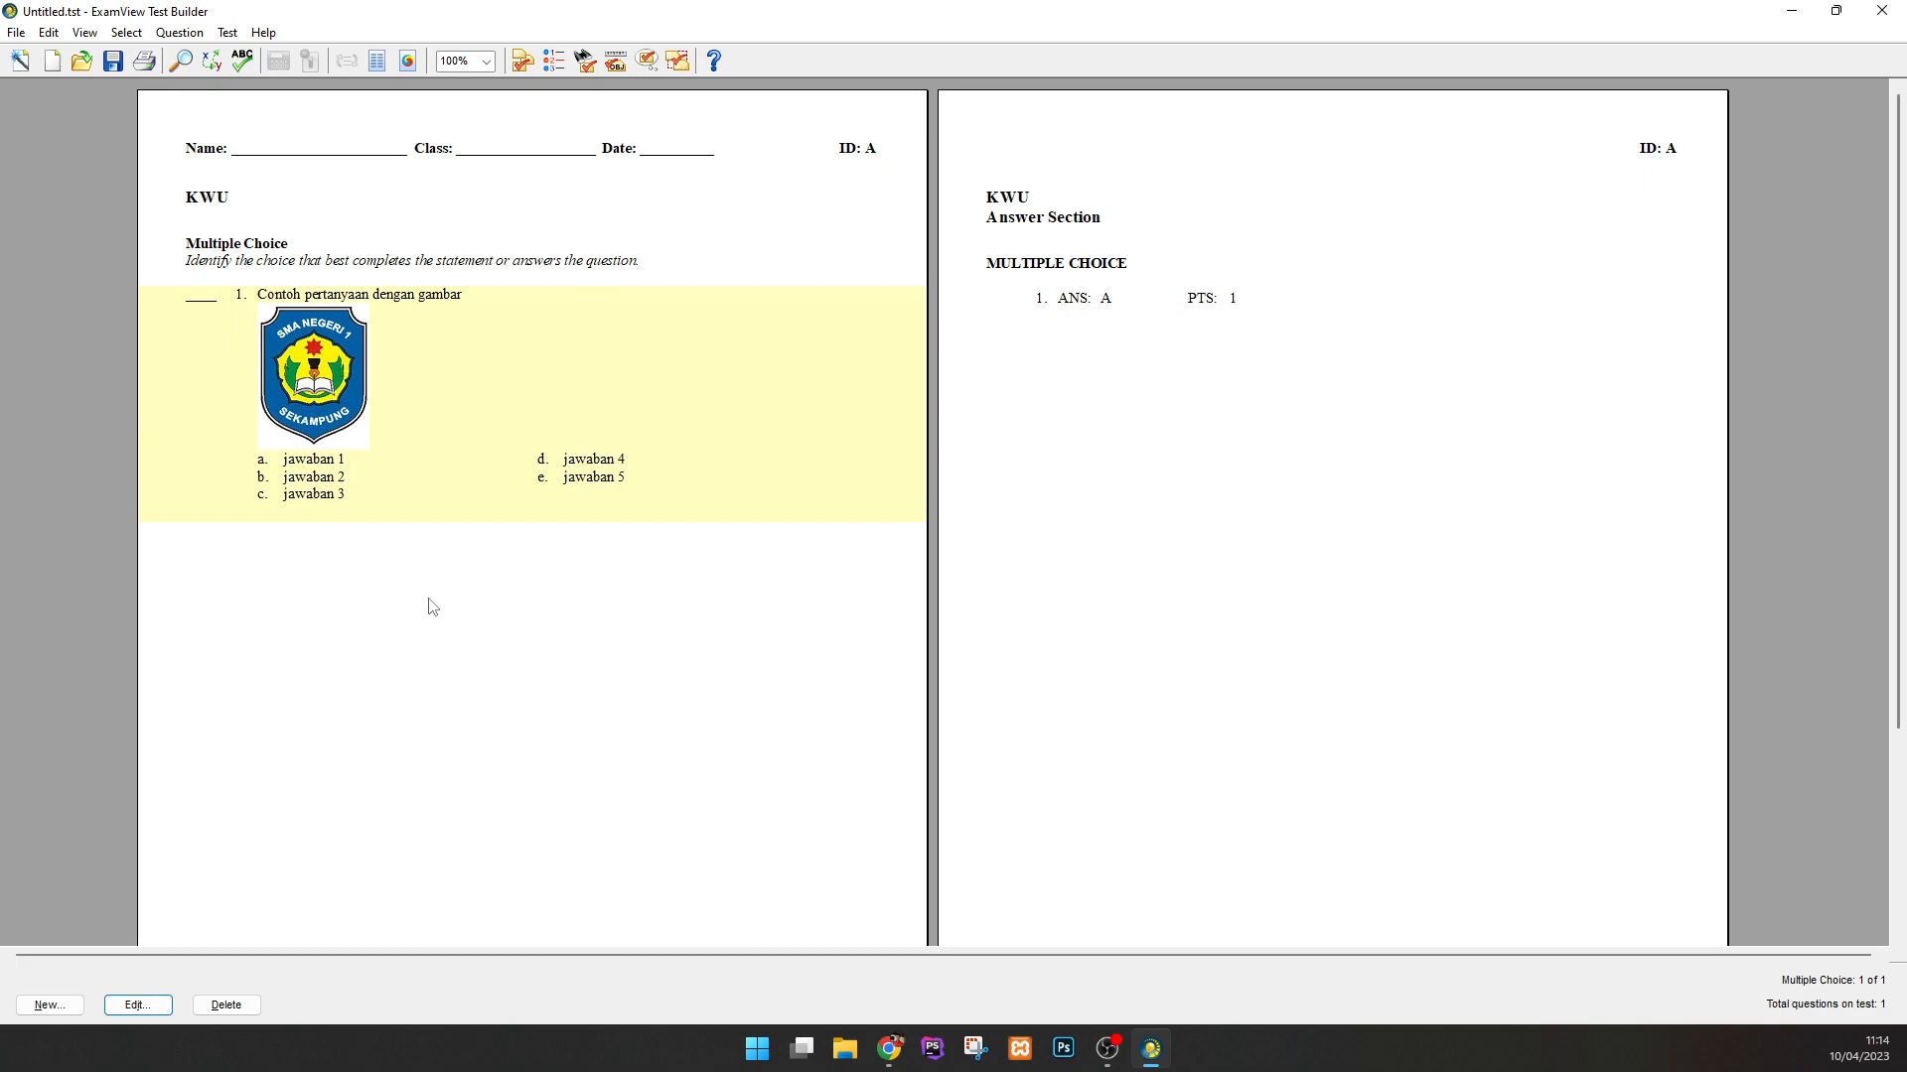
Add an essay question "pertanyaan essay" with the answer "jawaban dari essay" and record it in the test.
left_click(182, 33)
mouse_move(237, 57)
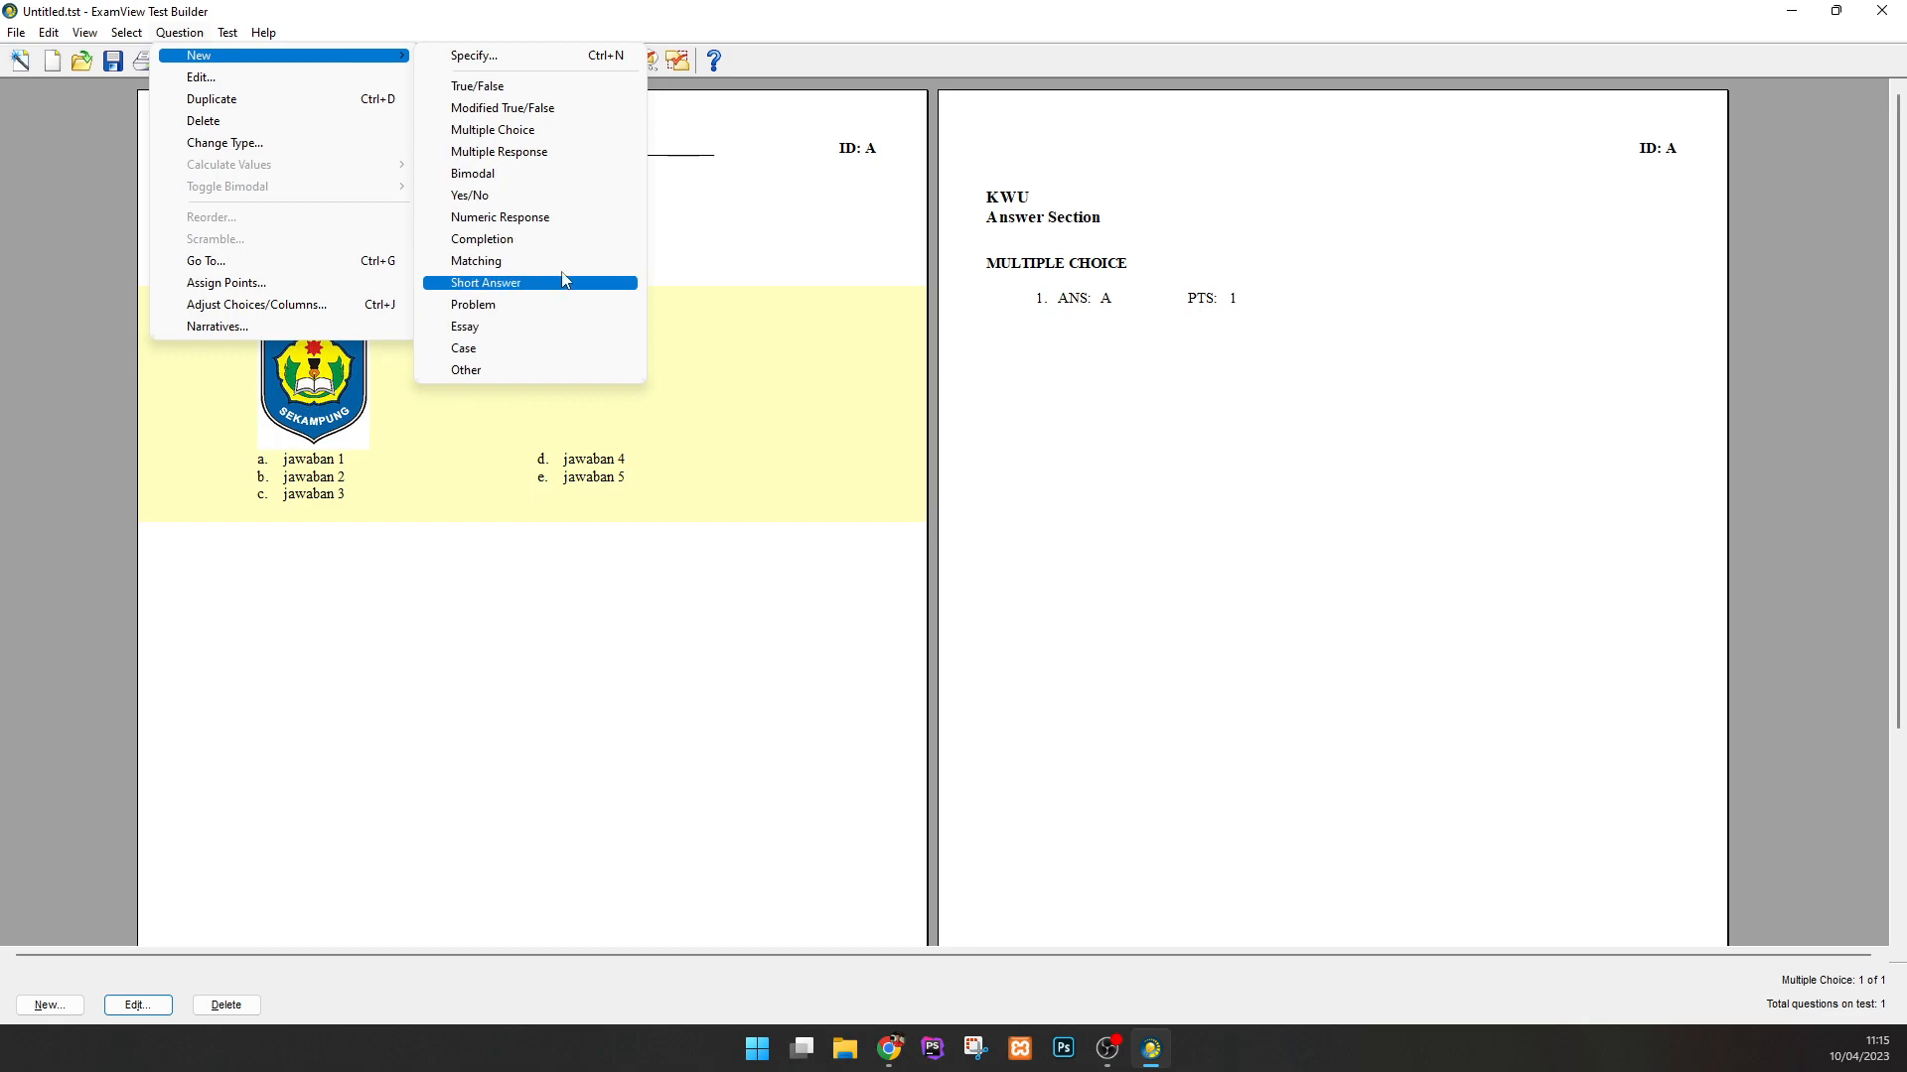
left_click(497, 339)
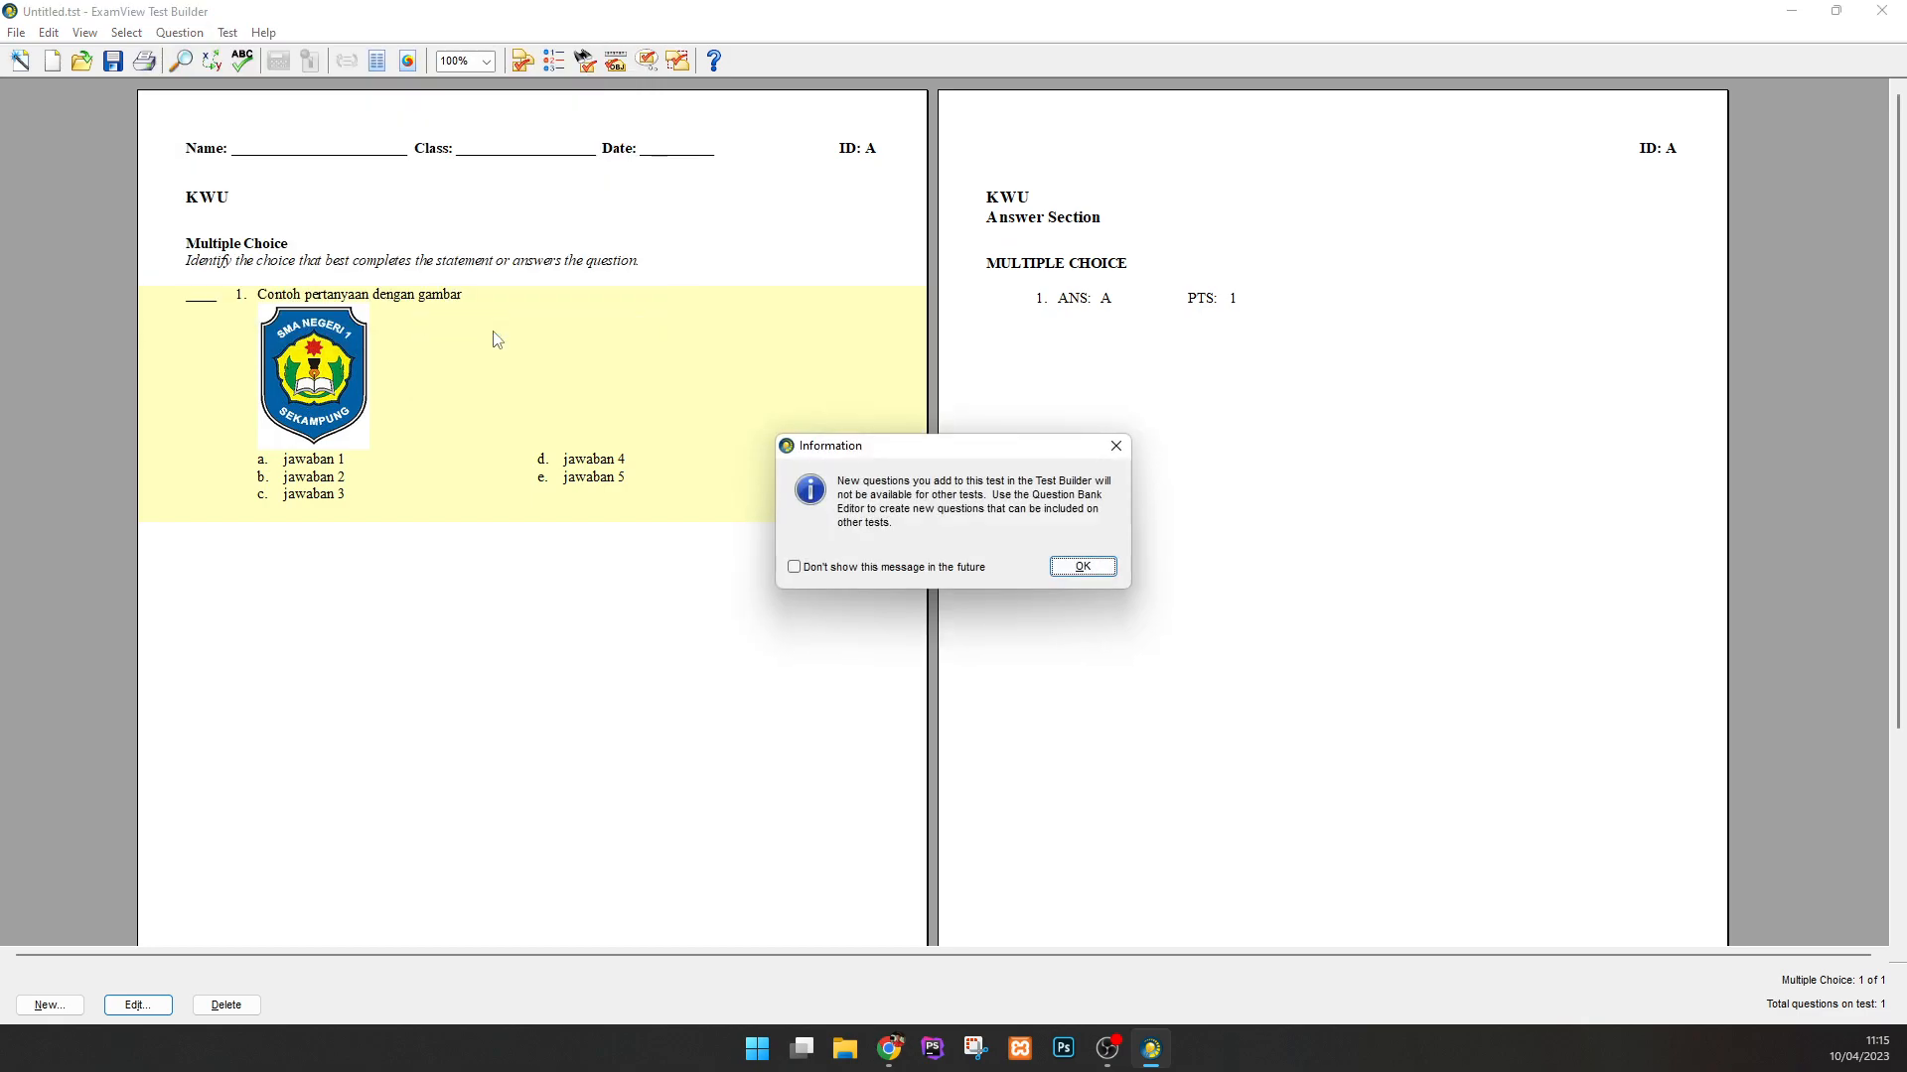
left_click(1079, 566)
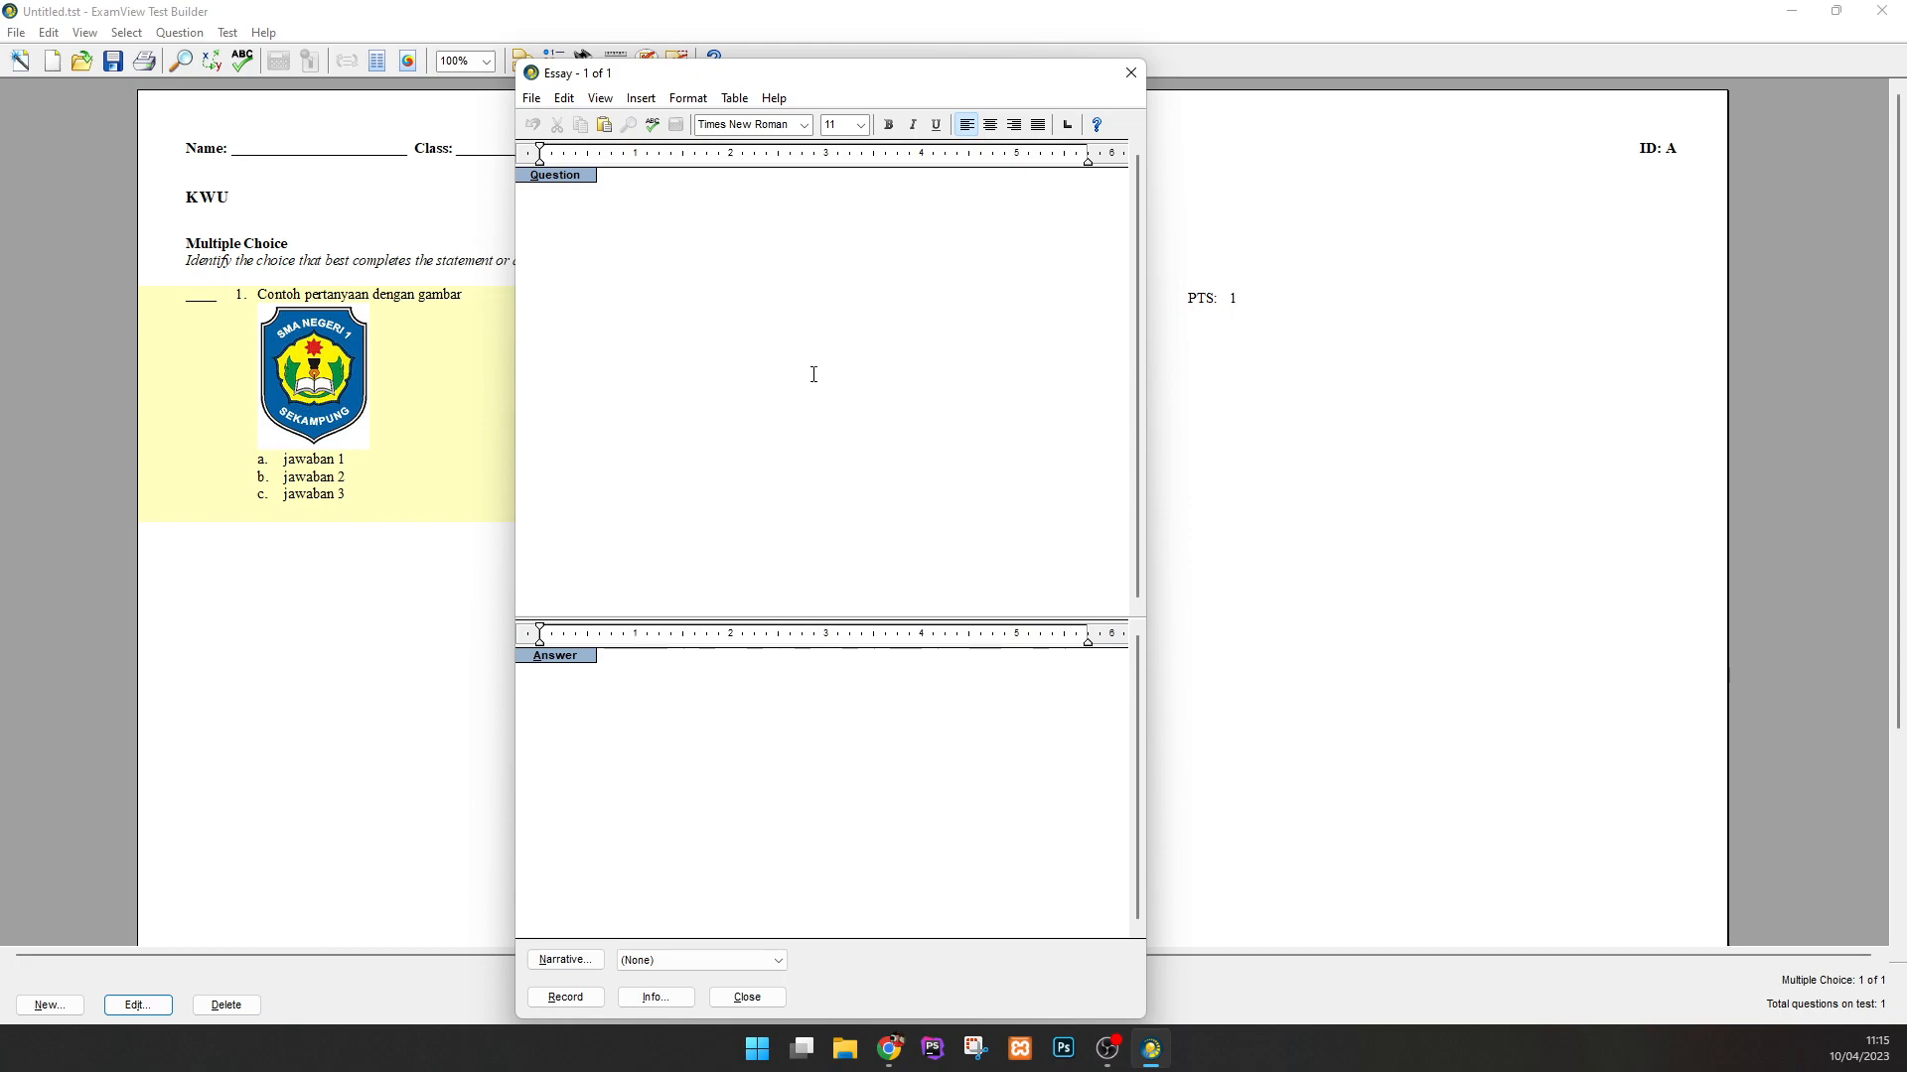
type("pertanyaan essay")
left_click(686, 695)
type("jawaban dari esa")
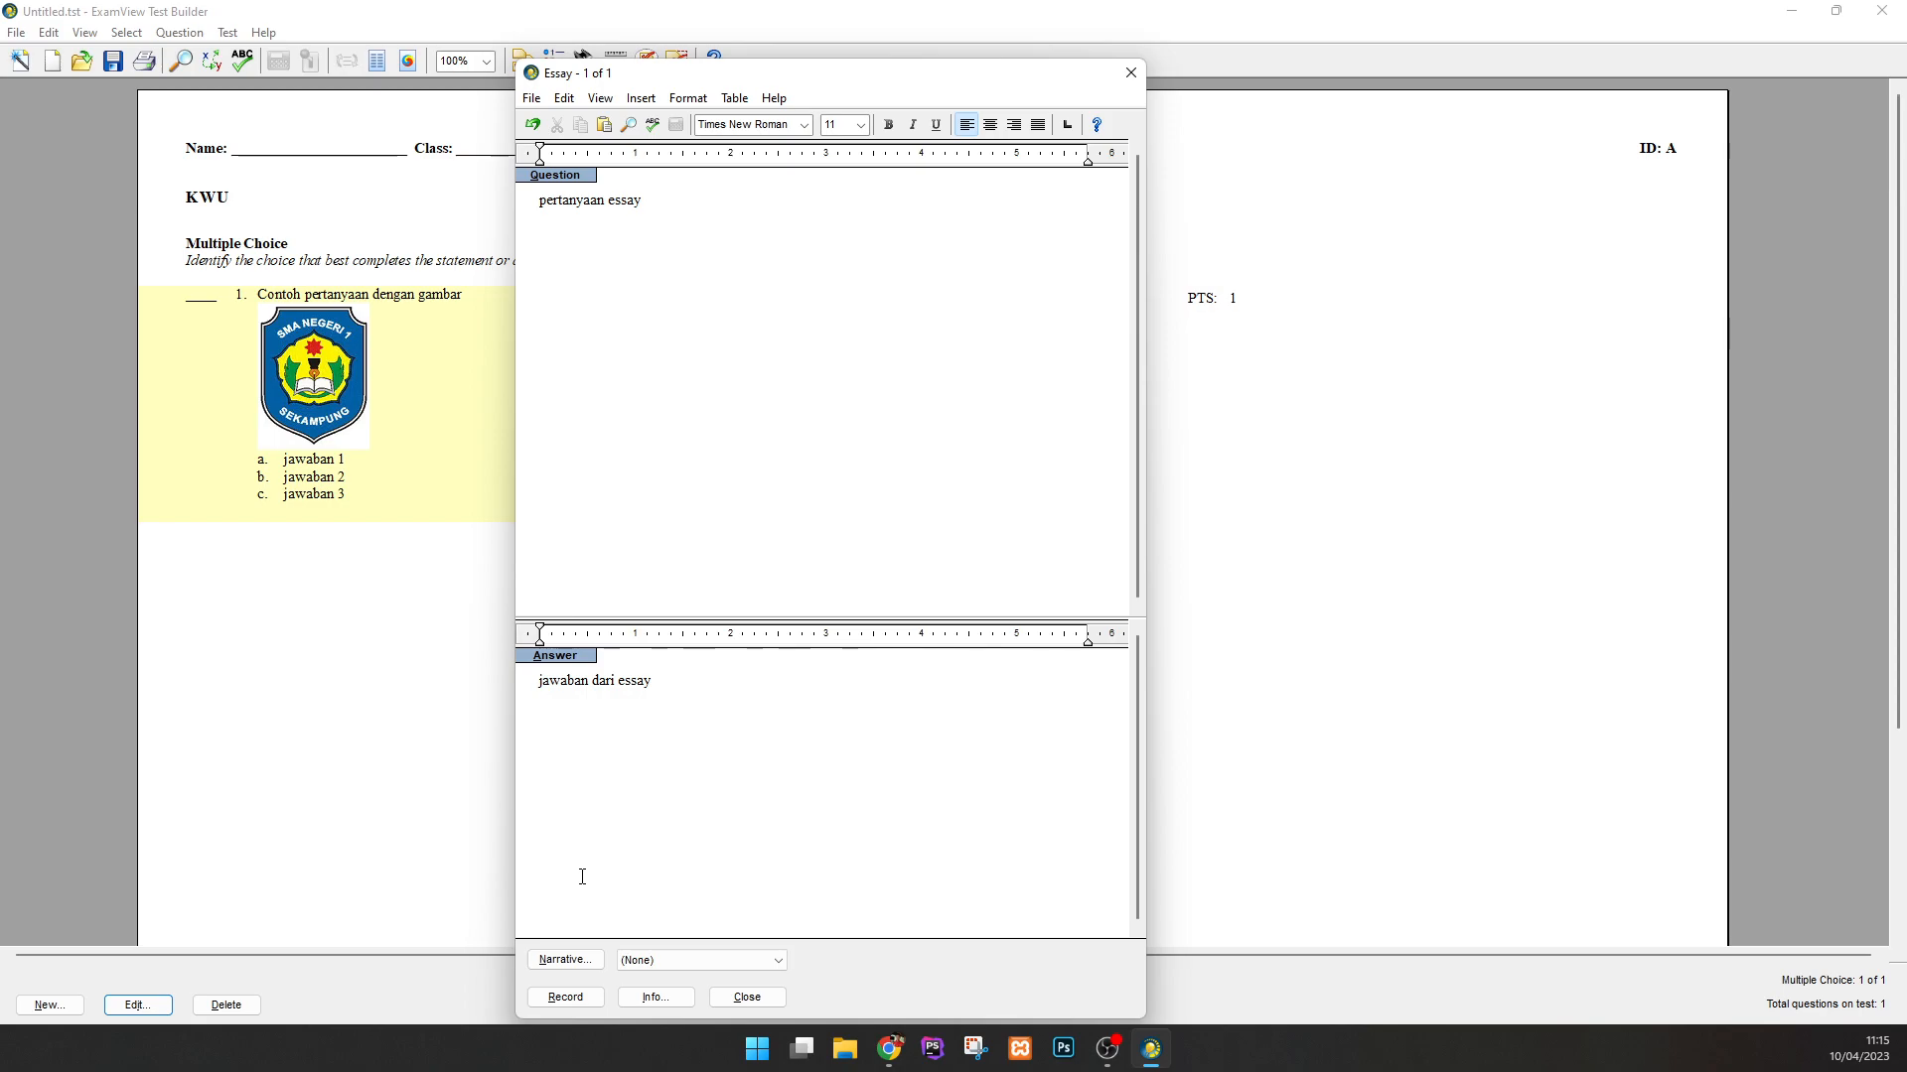
left_click(565, 997)
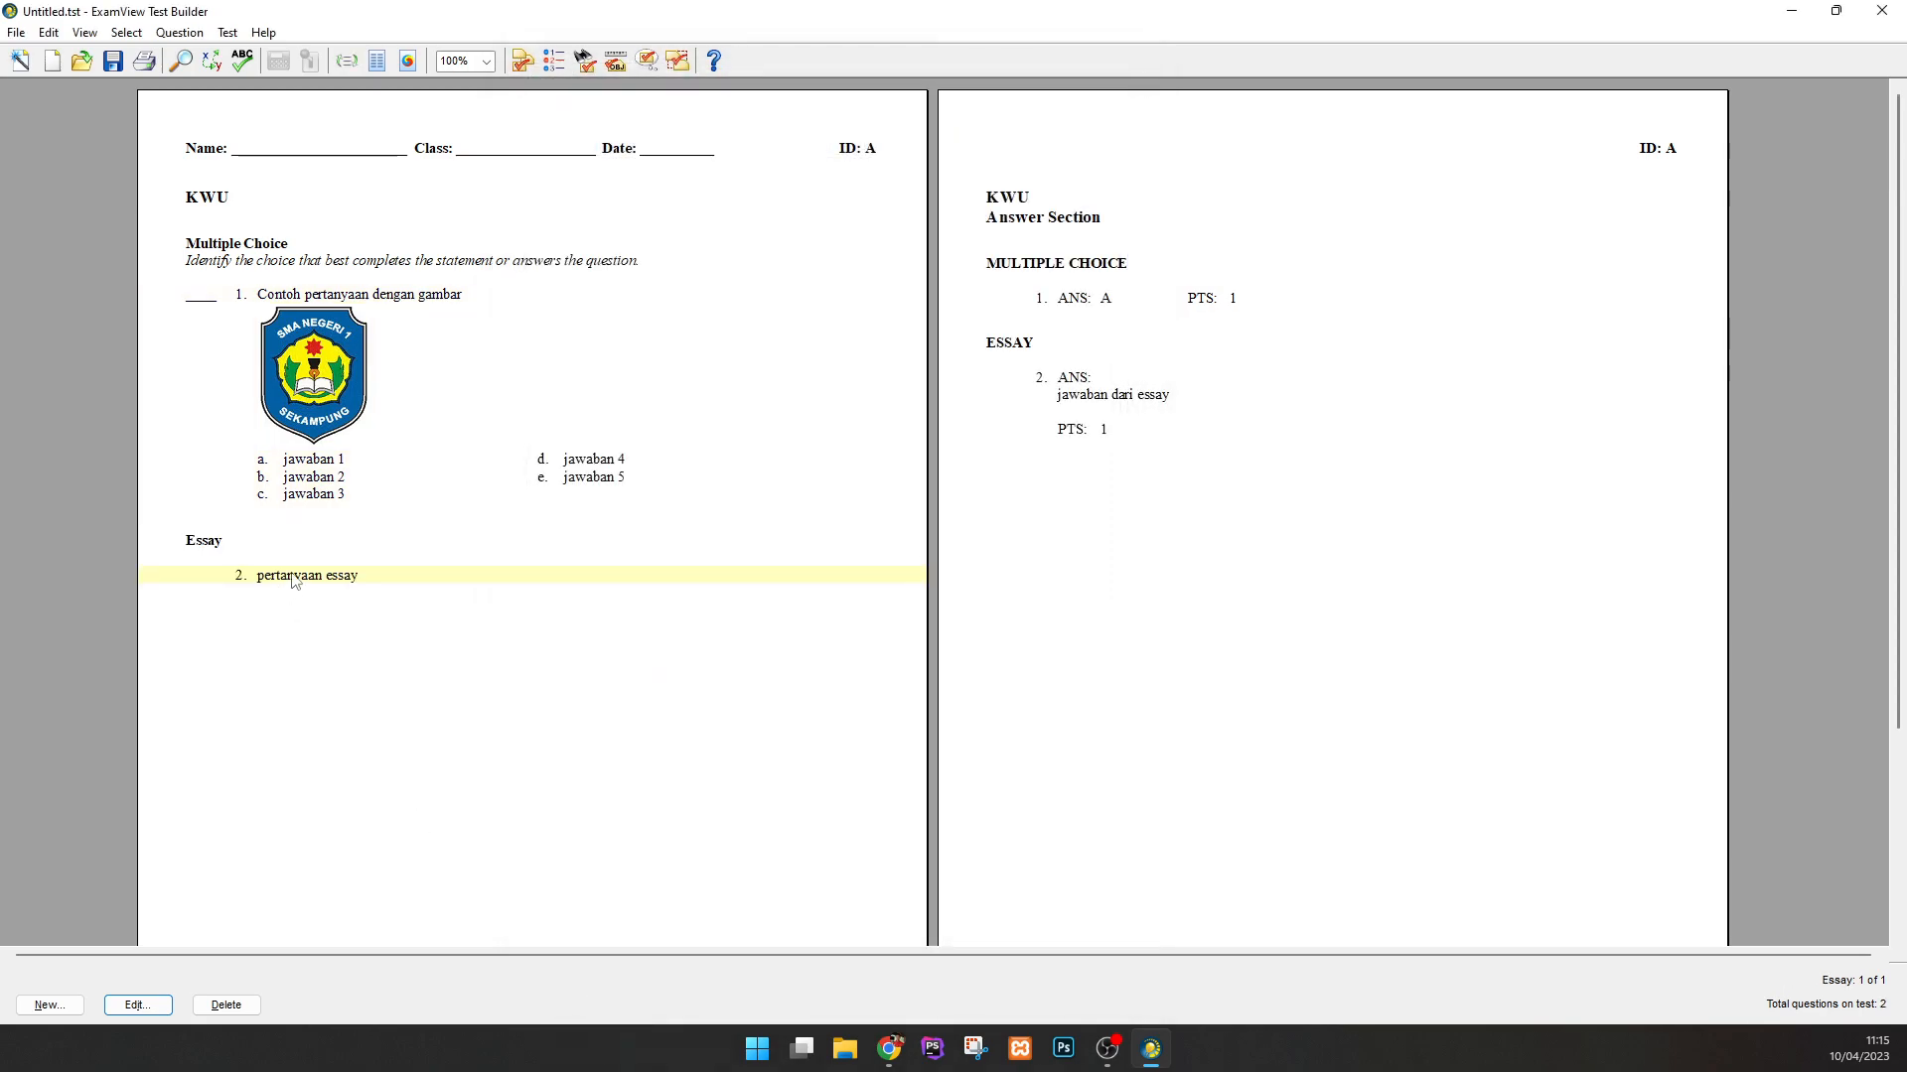
left_click(365, 289)
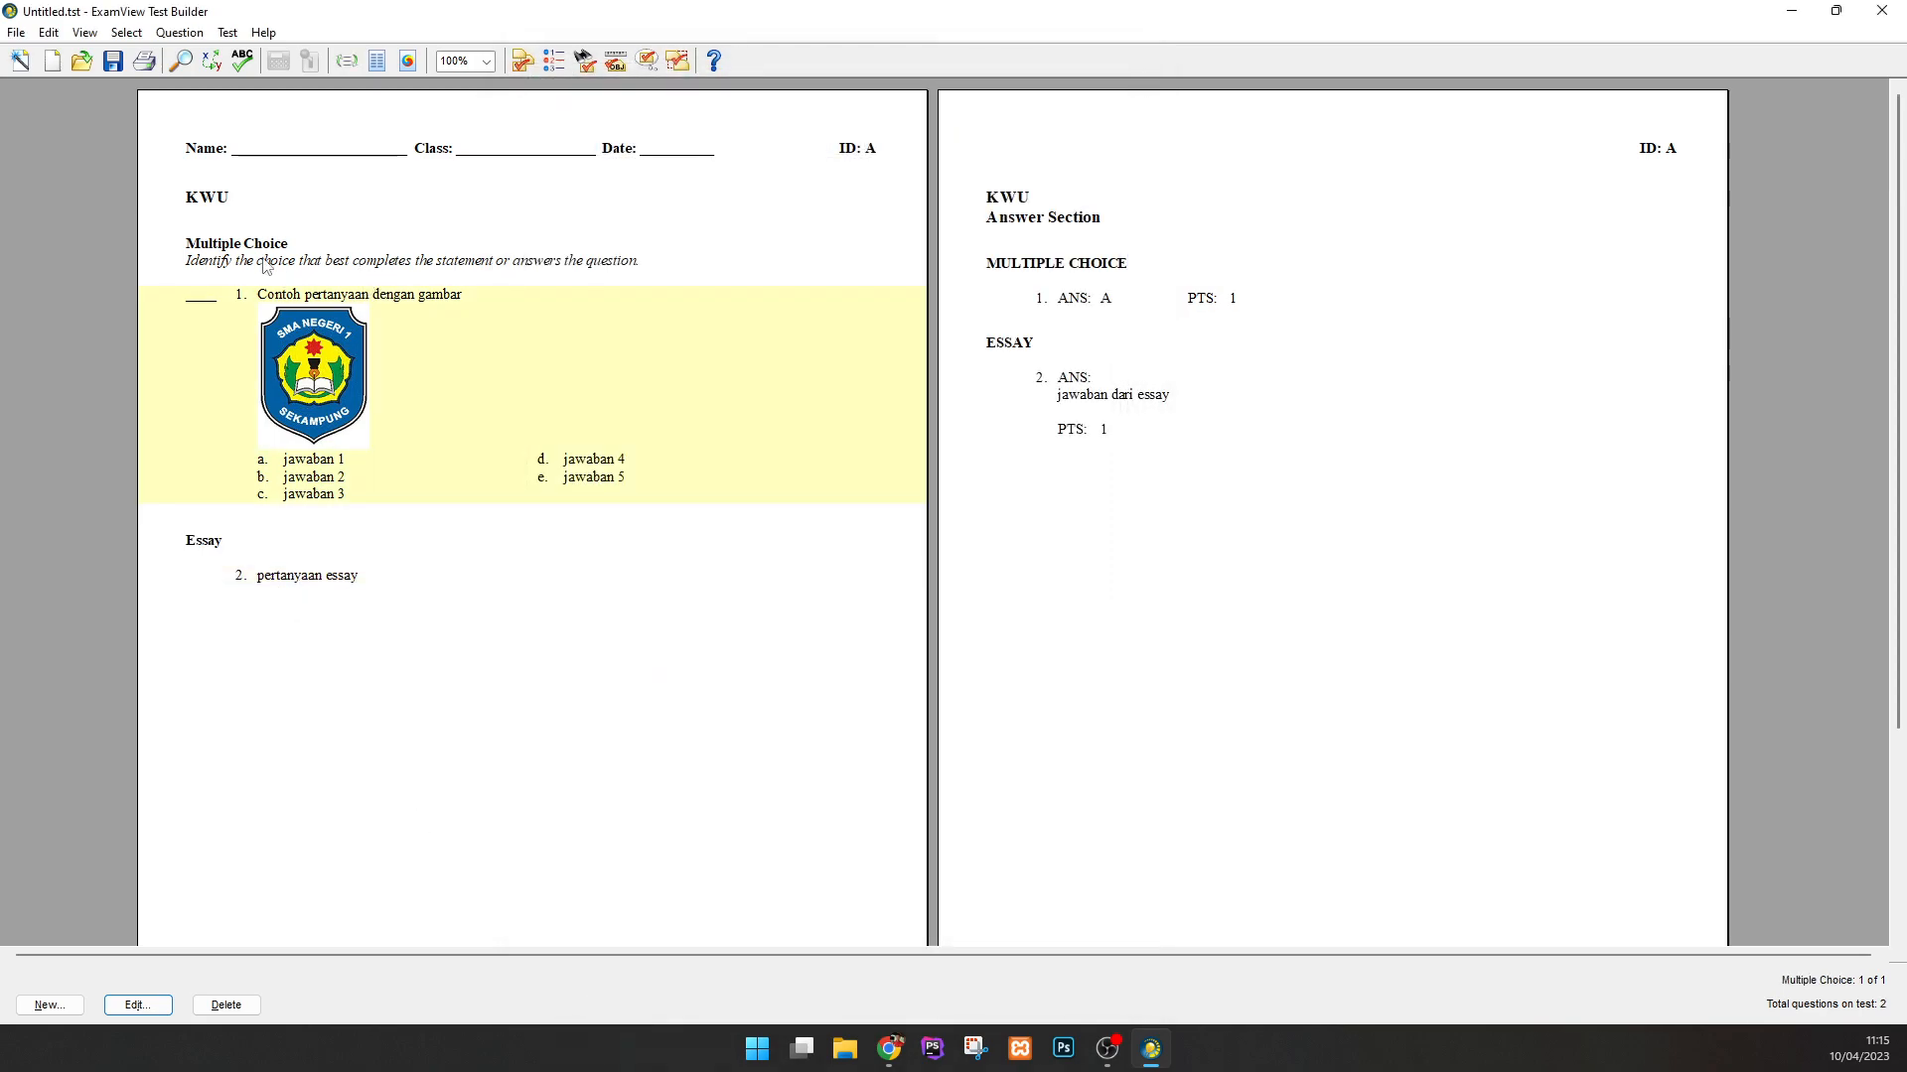
left_click(352, 584)
left_click(1069, 305)
left_click(1102, 433)
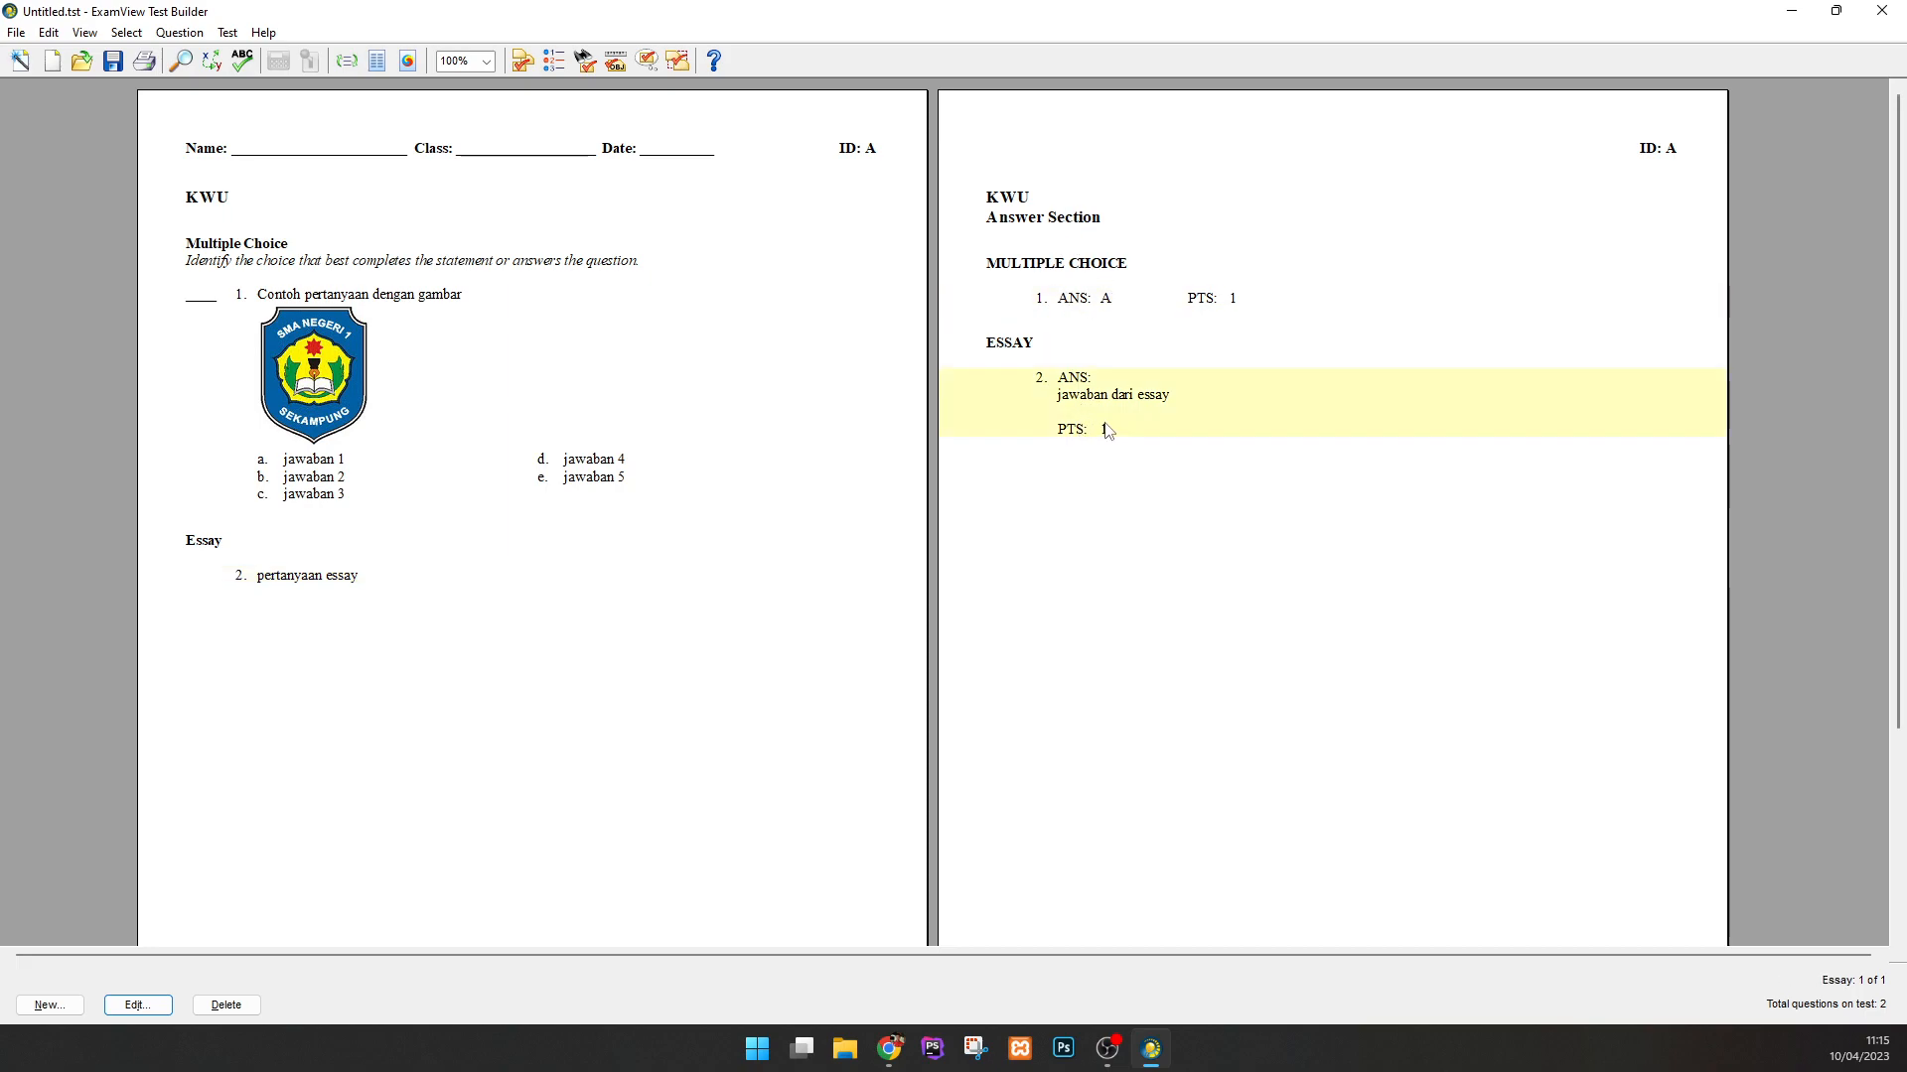
left_click(182, 32)
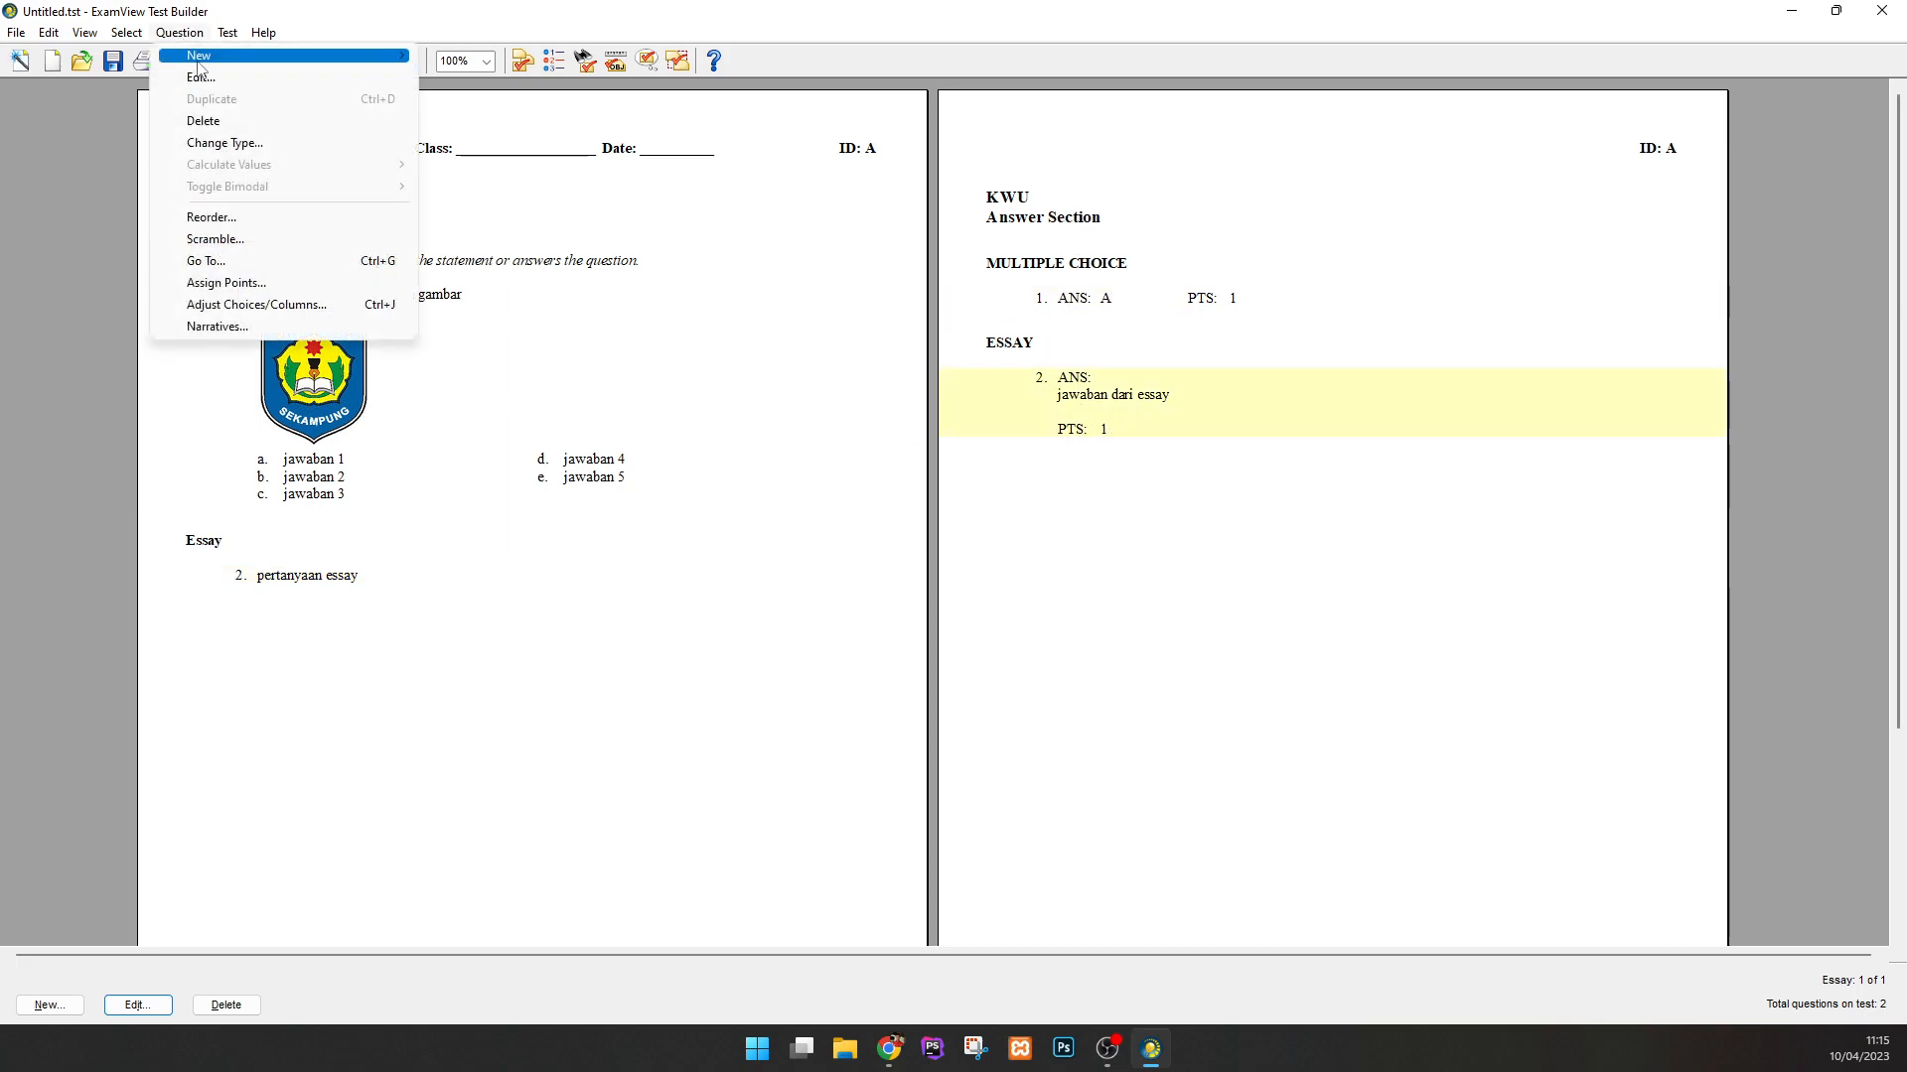
mouse_move(288, 56)
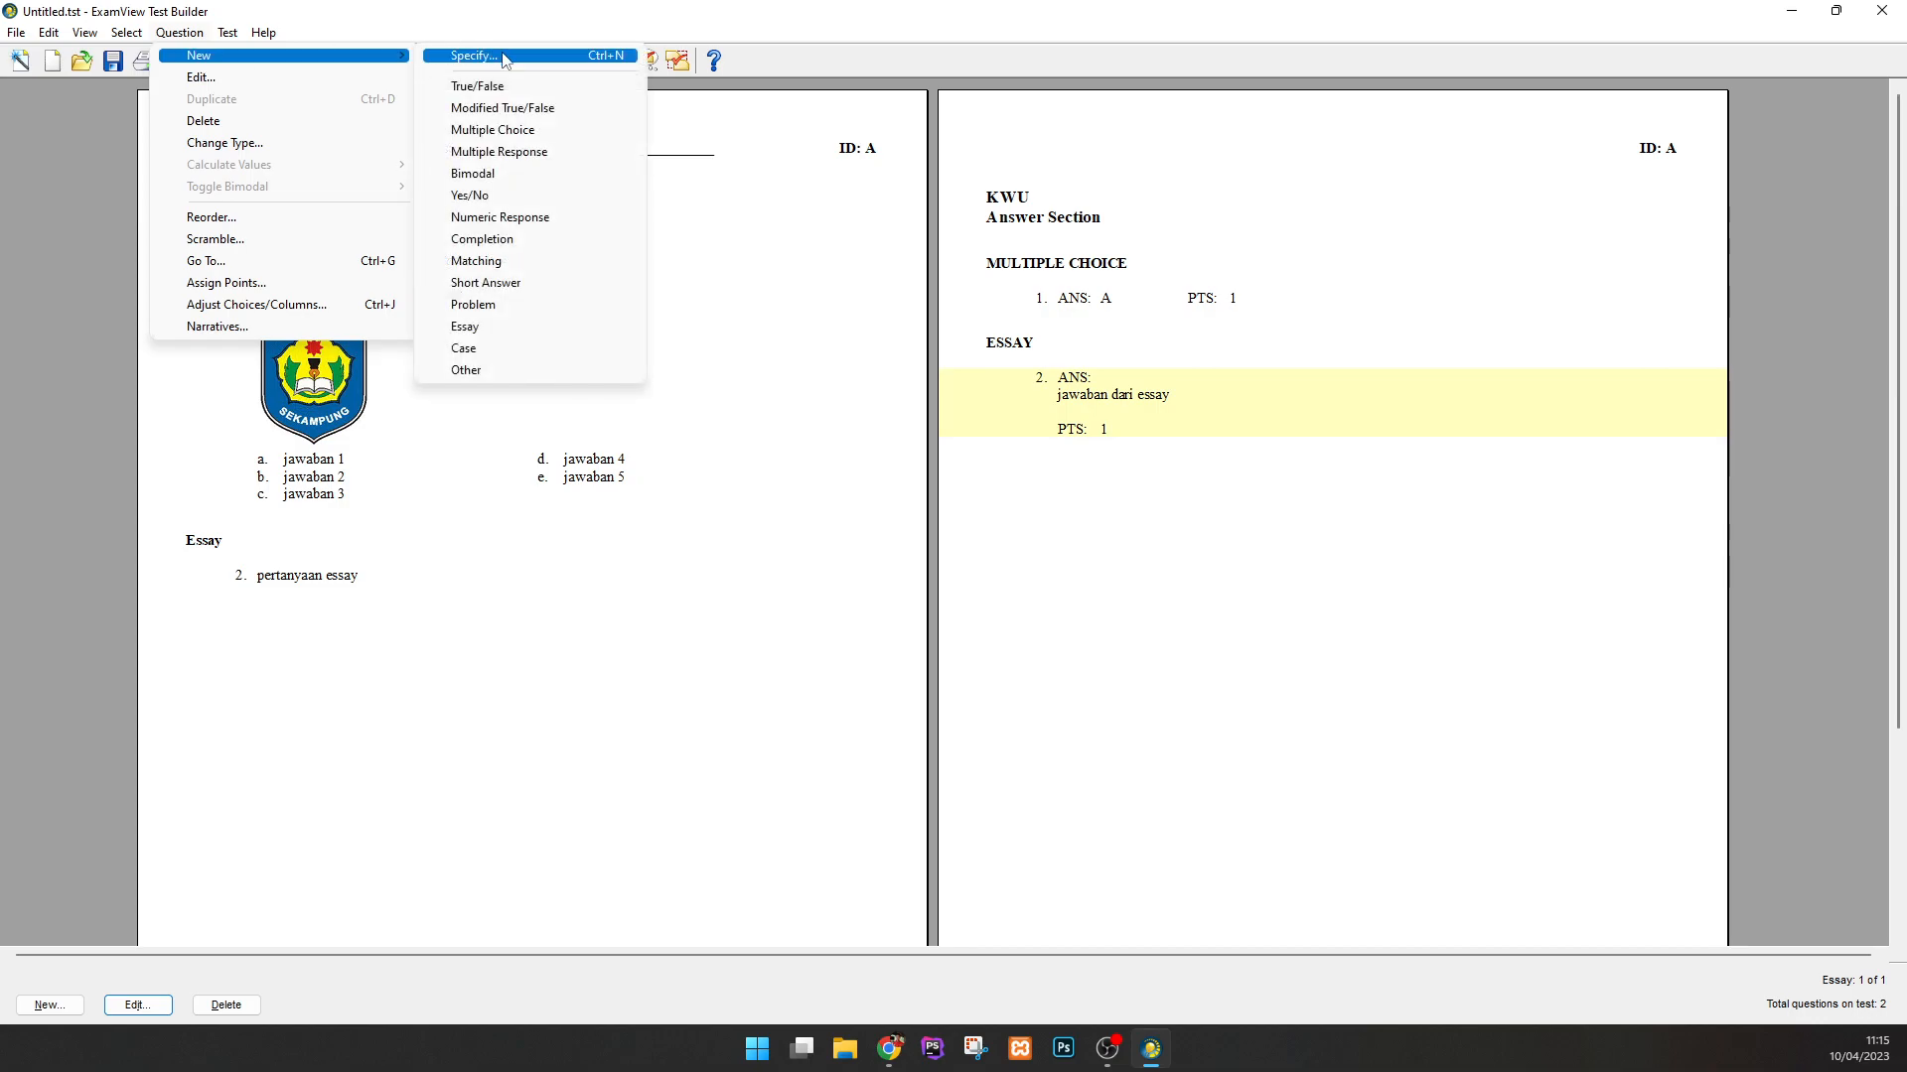
left_click(529, 132)
left_click(1082, 567)
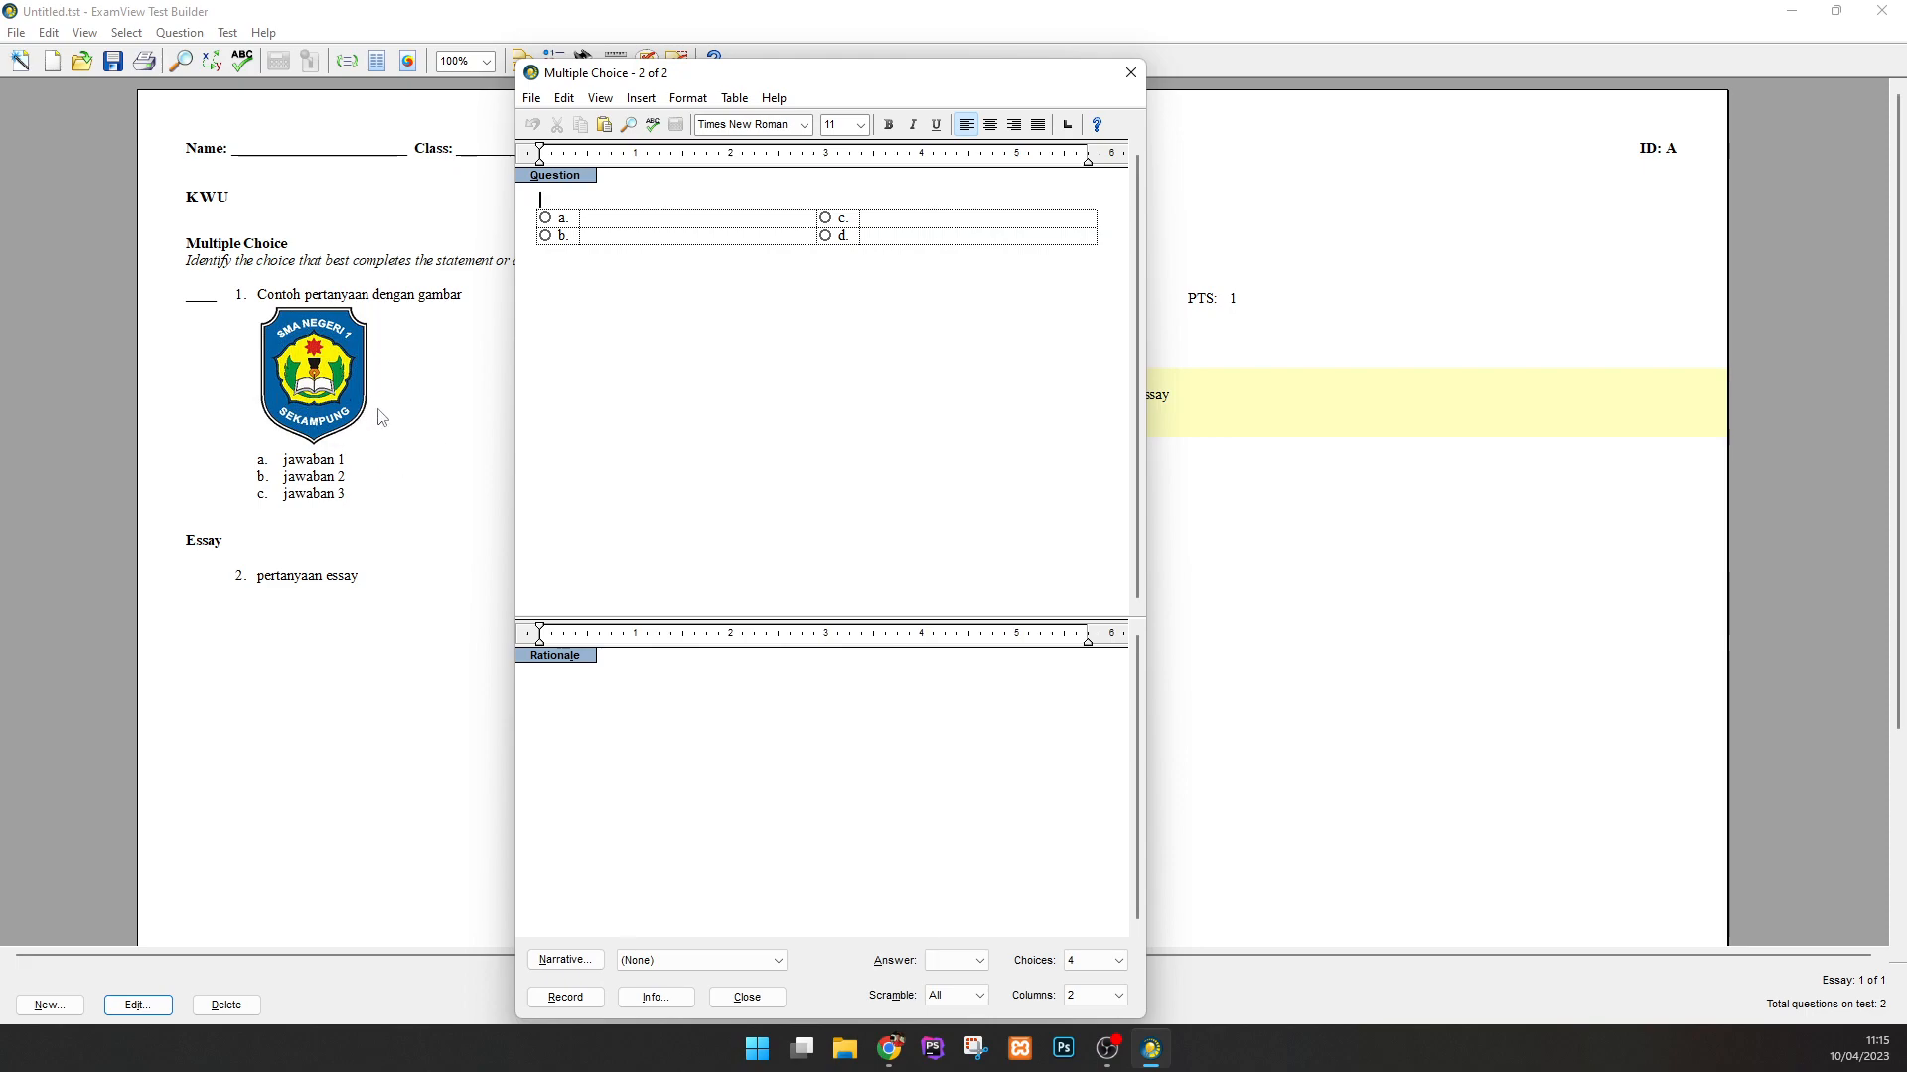
left_click(493, 543)
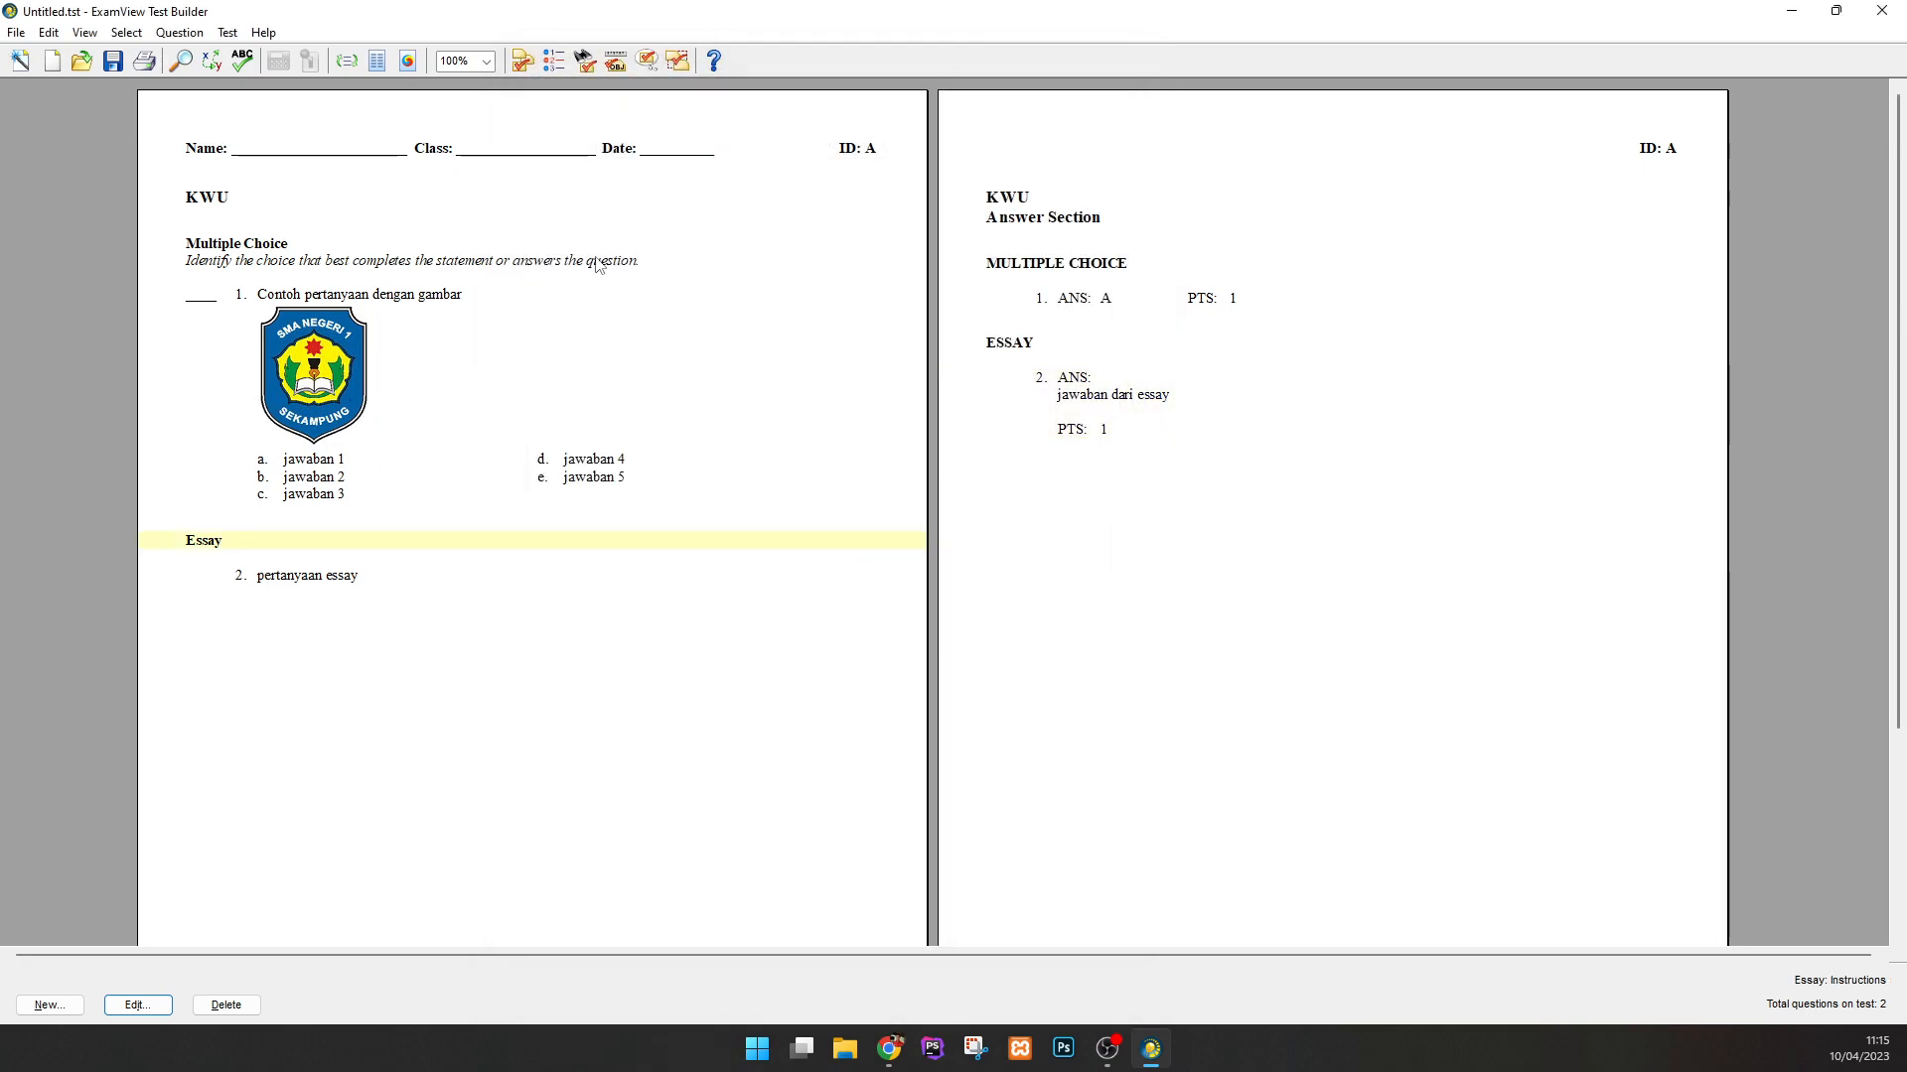
Save the test to the Desktop under the file name "soal kwu" as an ExamView test.
left_click(112, 61)
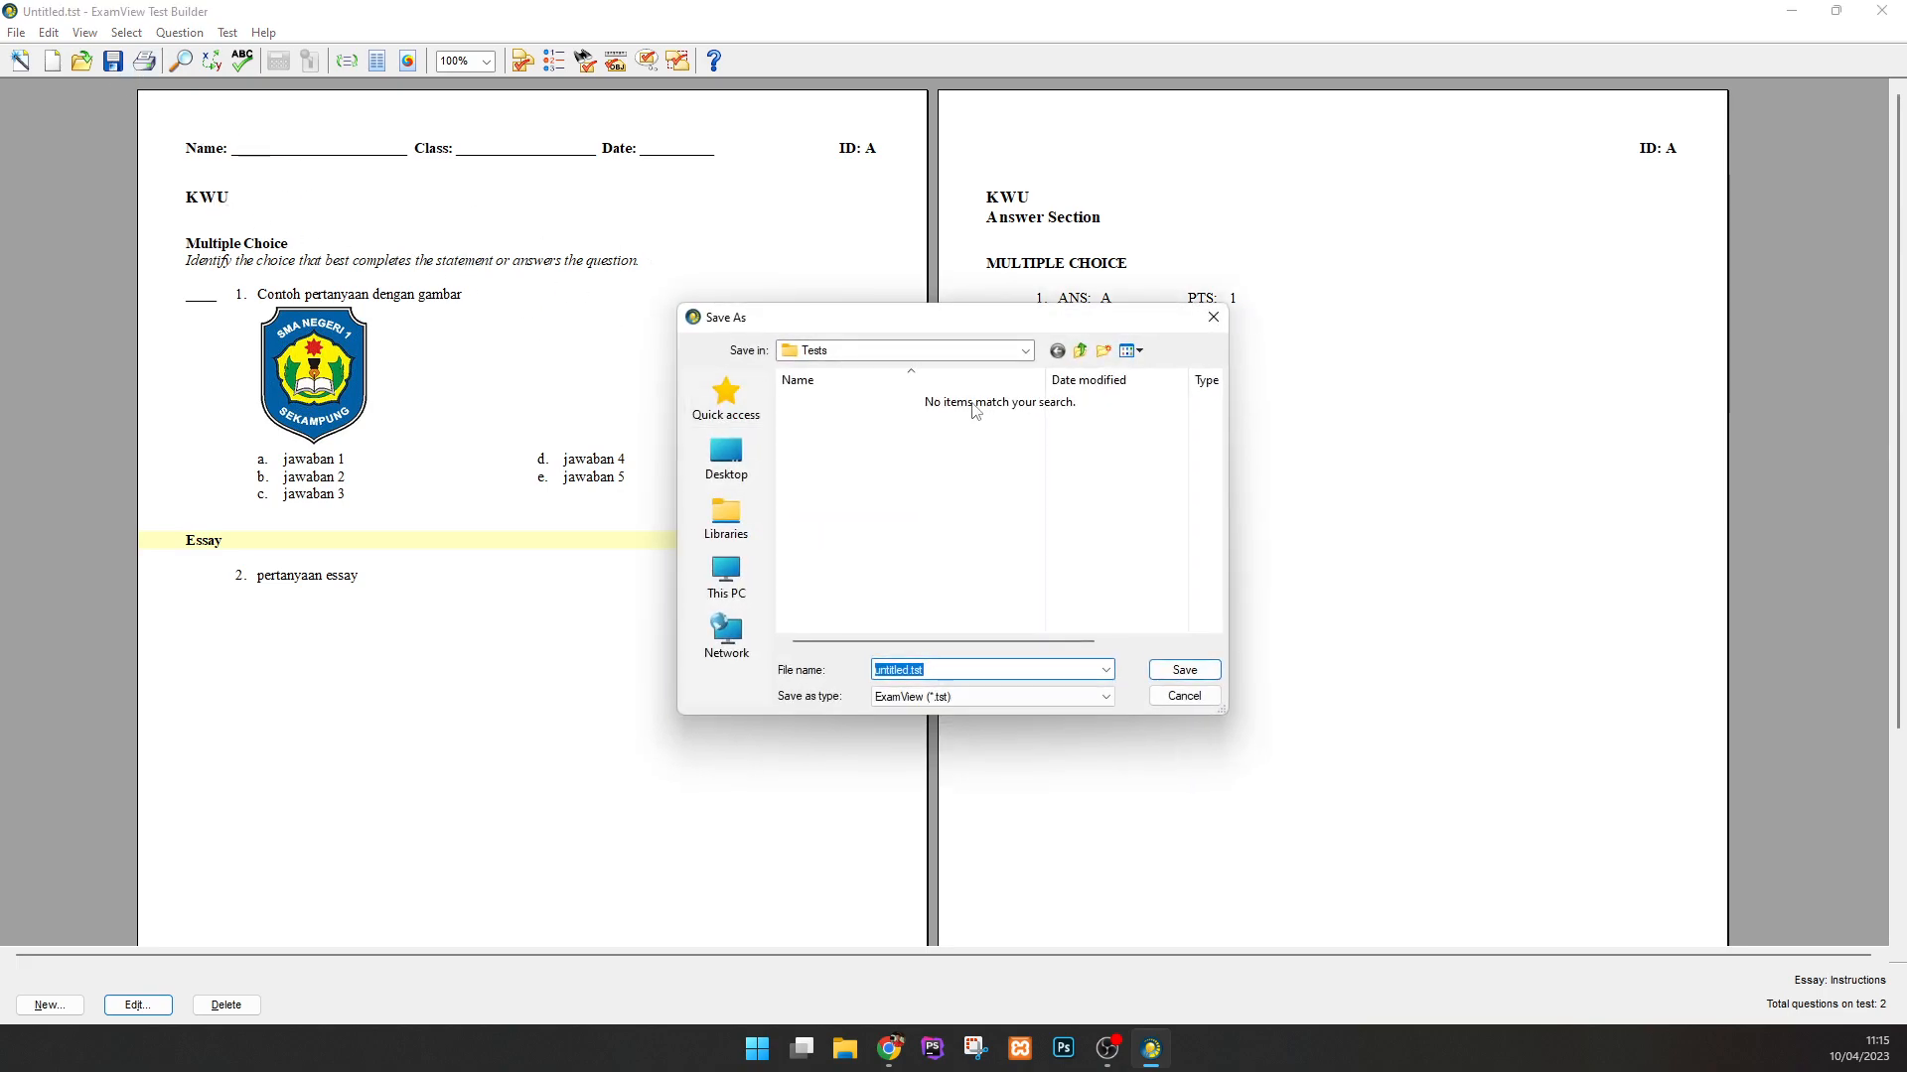
left_click(1190, 701)
left_click(16, 33)
left_click(50, 116)
left_click(726, 459)
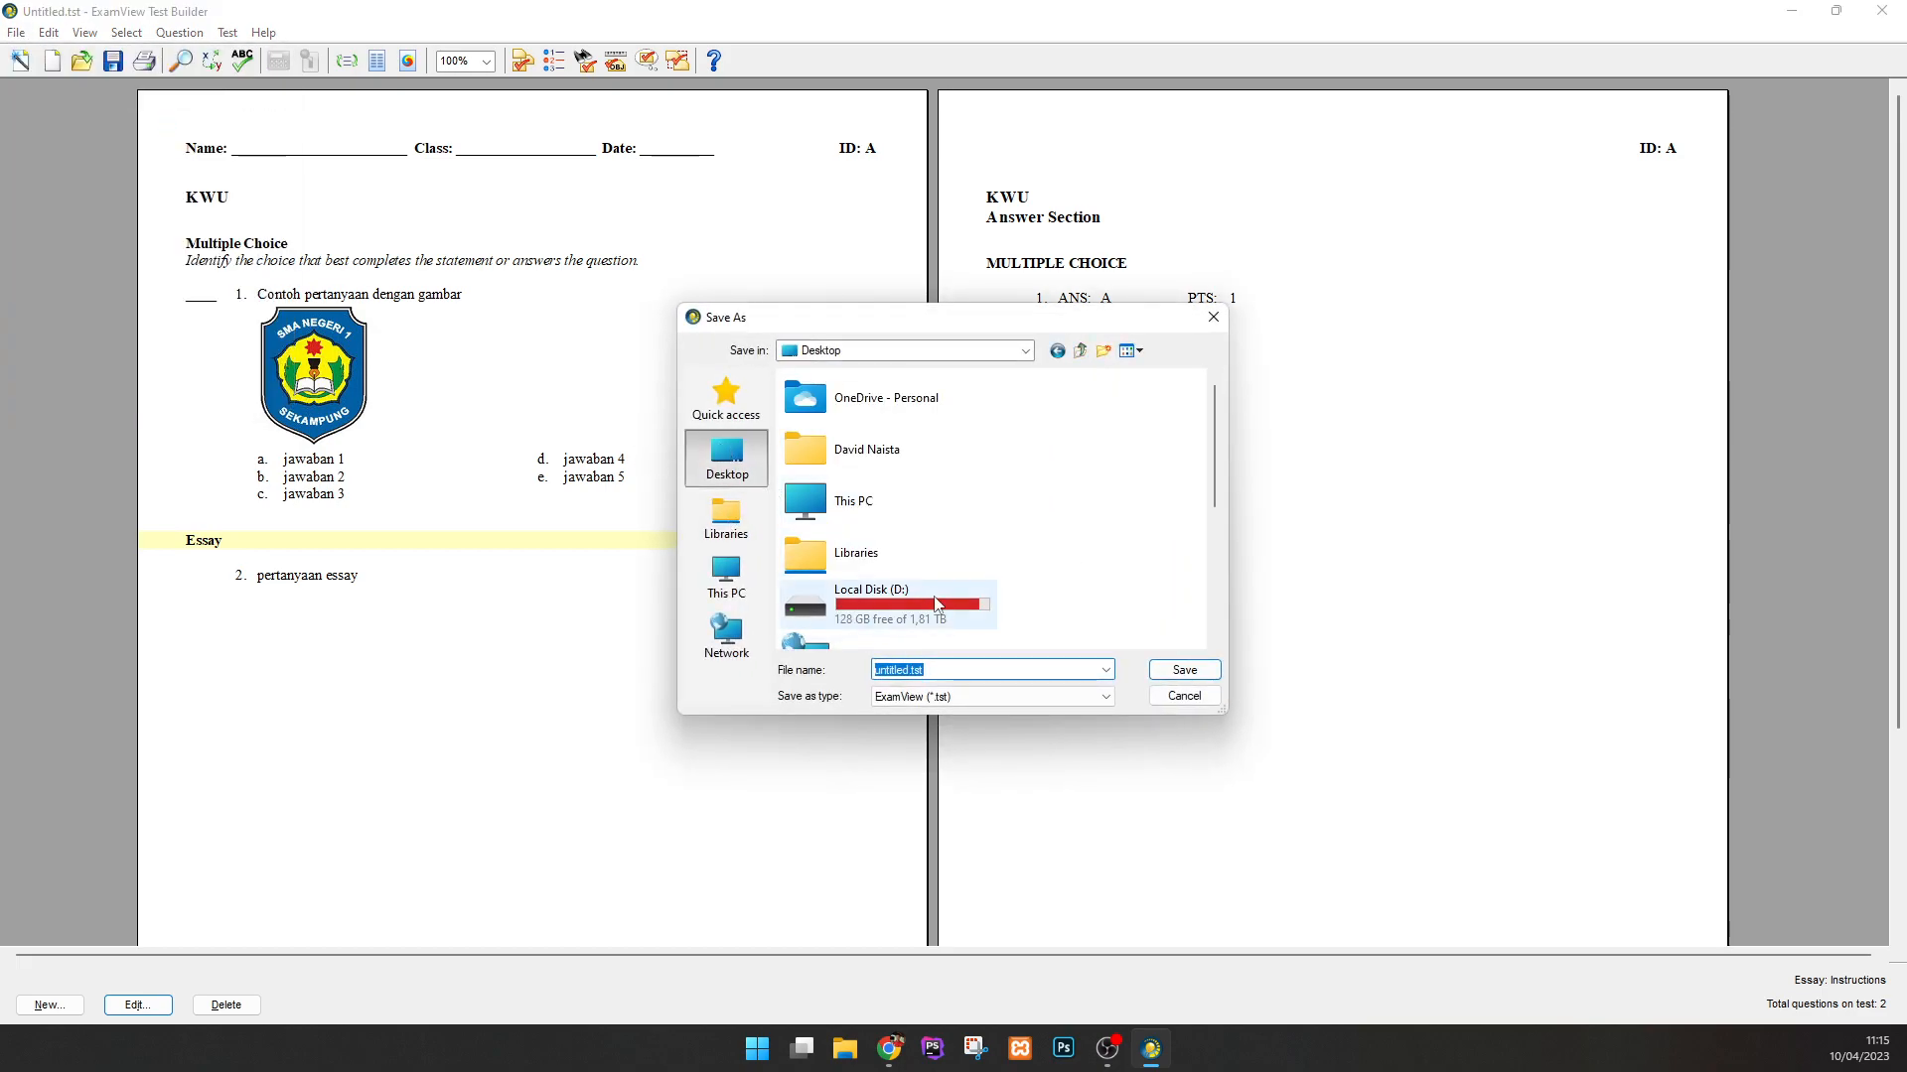
type("soal kwu")
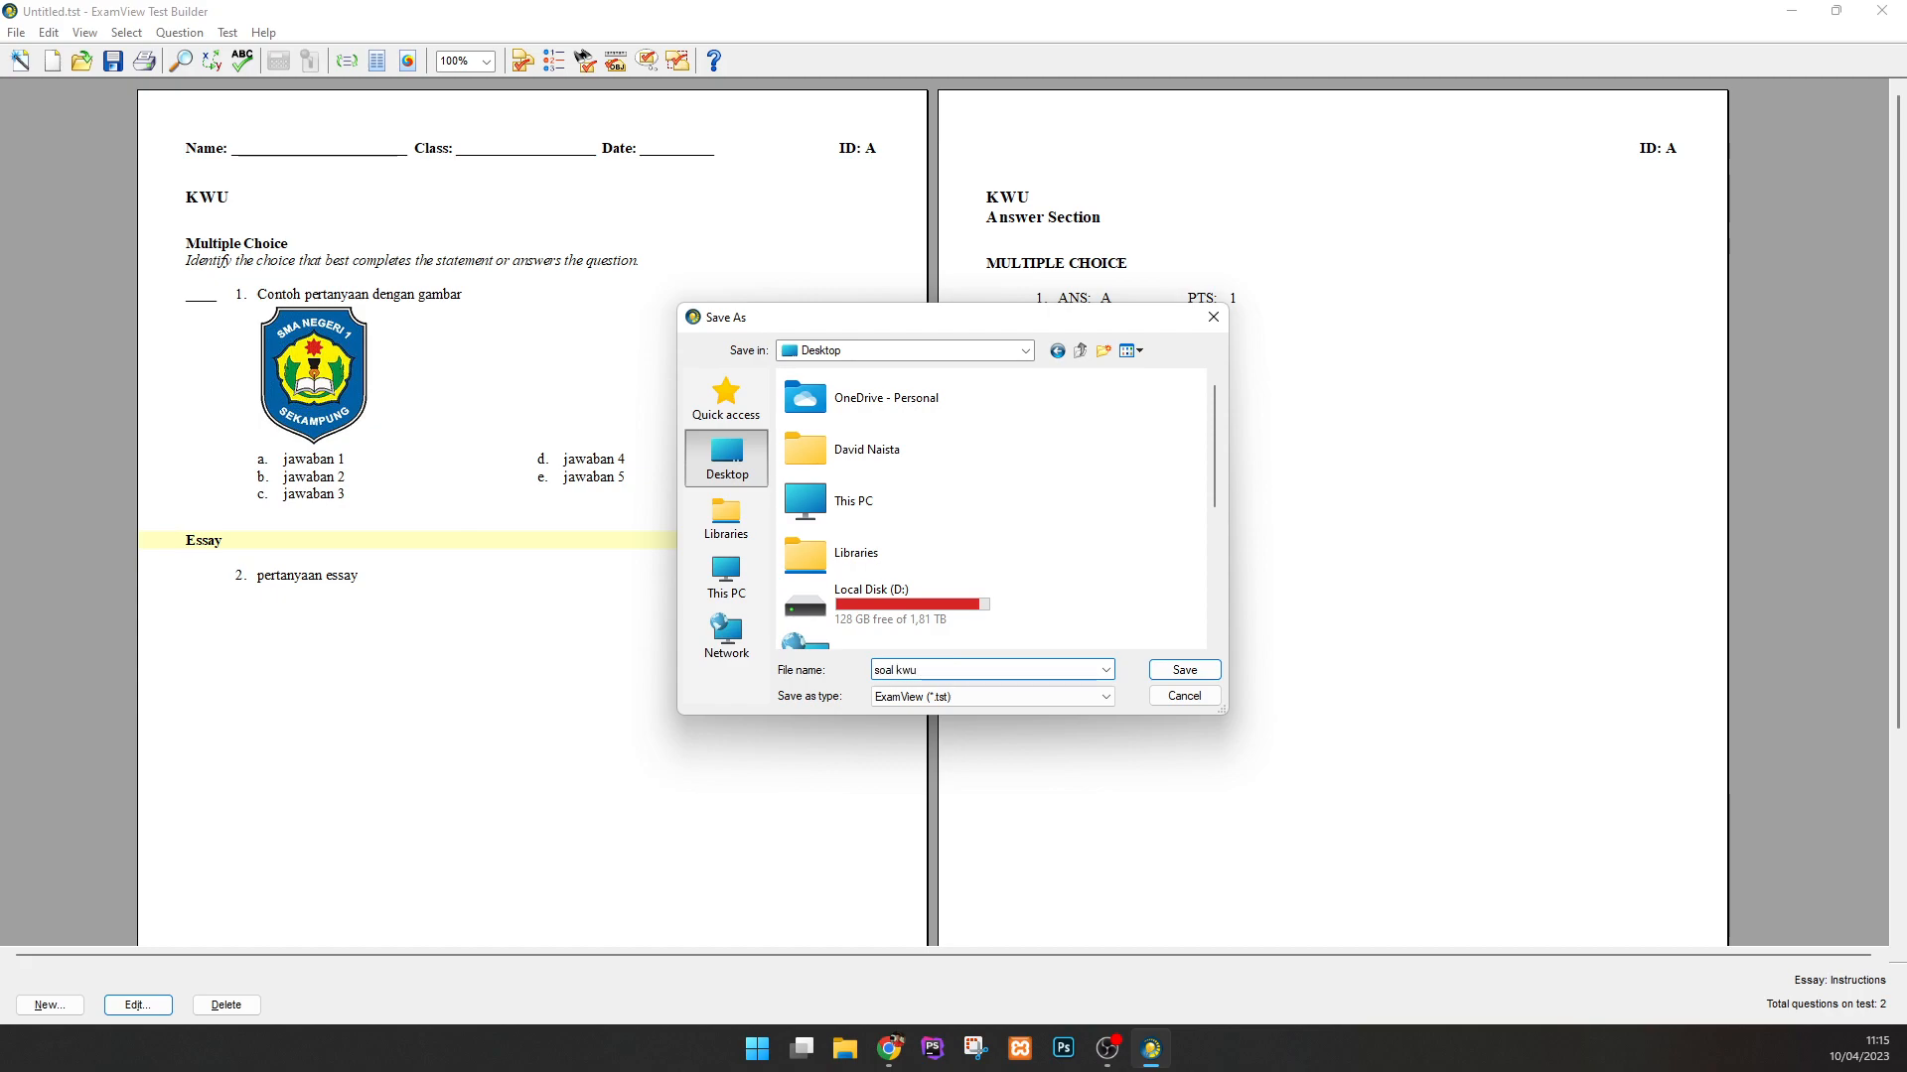
left_click(1173, 669)
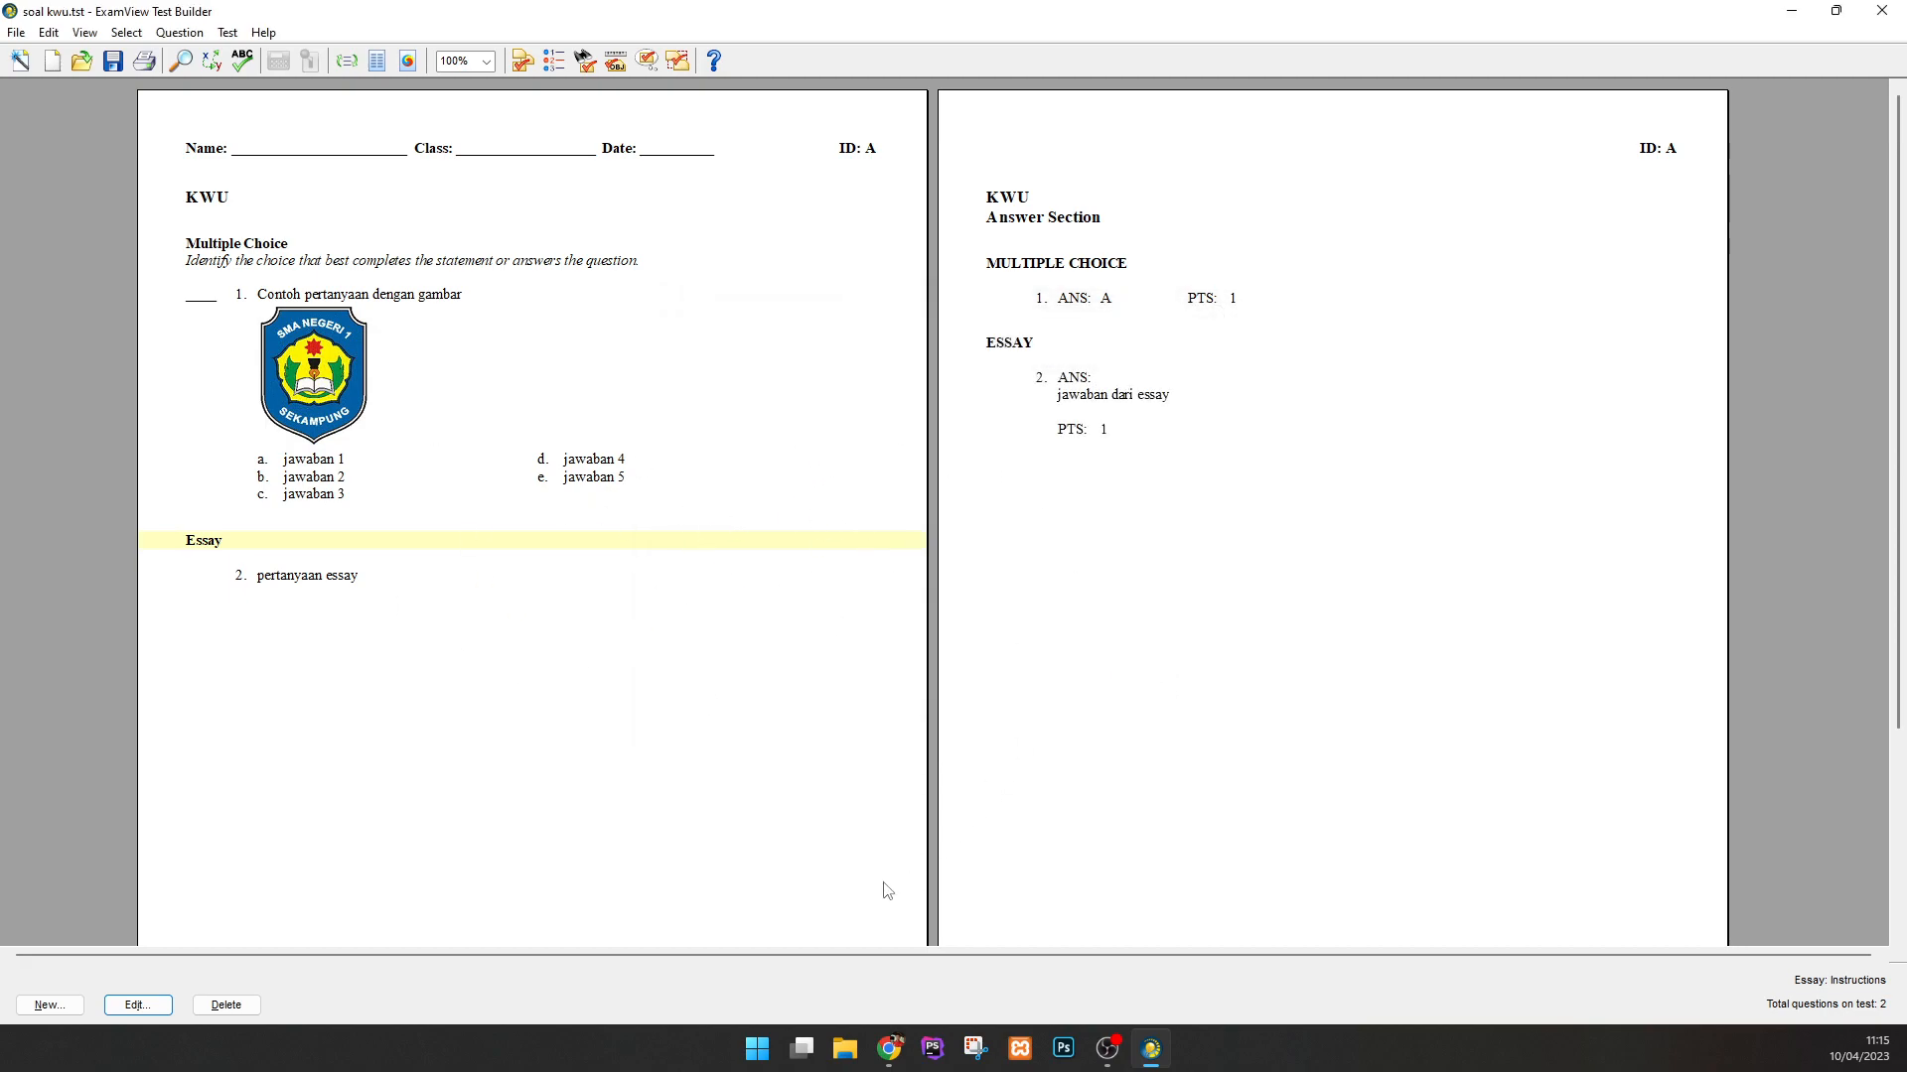
Switch to the Smart CBT page in Chrome and check which export format the ExamView ZIP upload requires.
left_click(889, 1049)
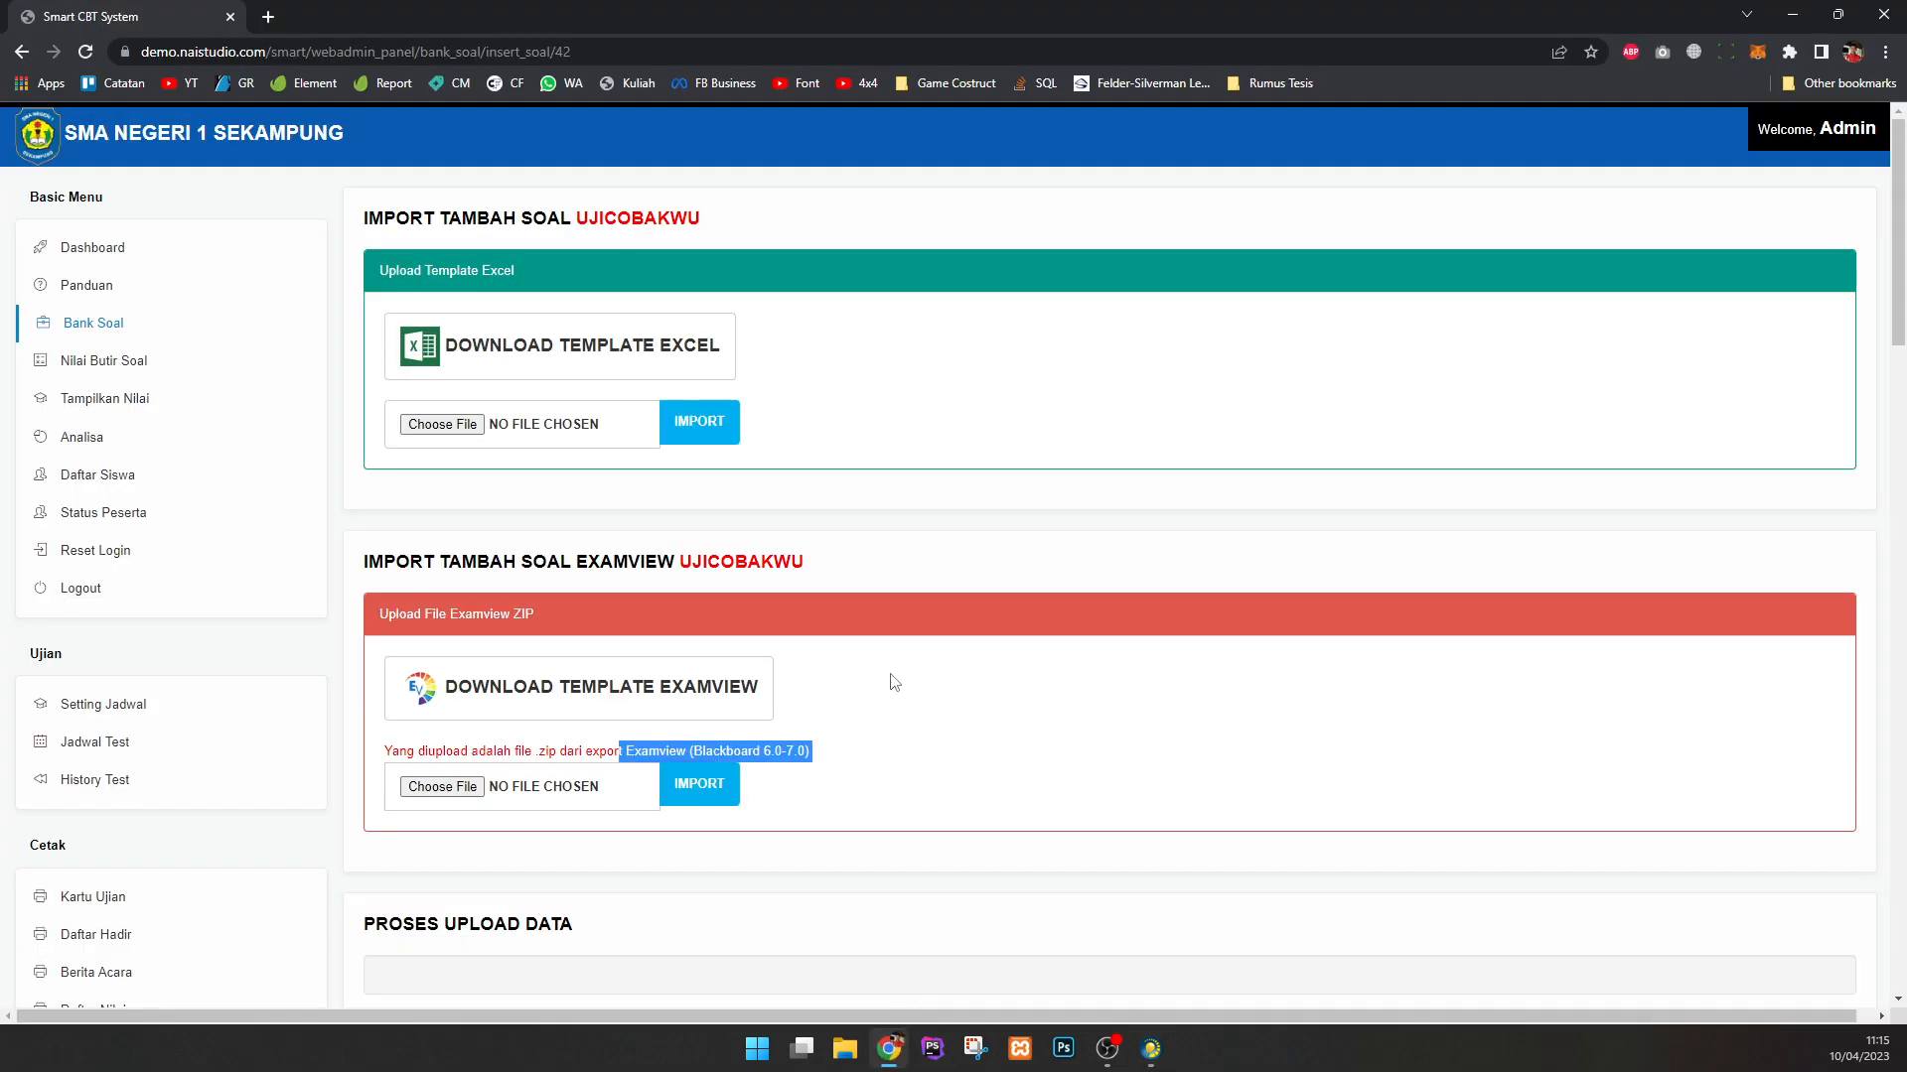
left_click(856, 752)
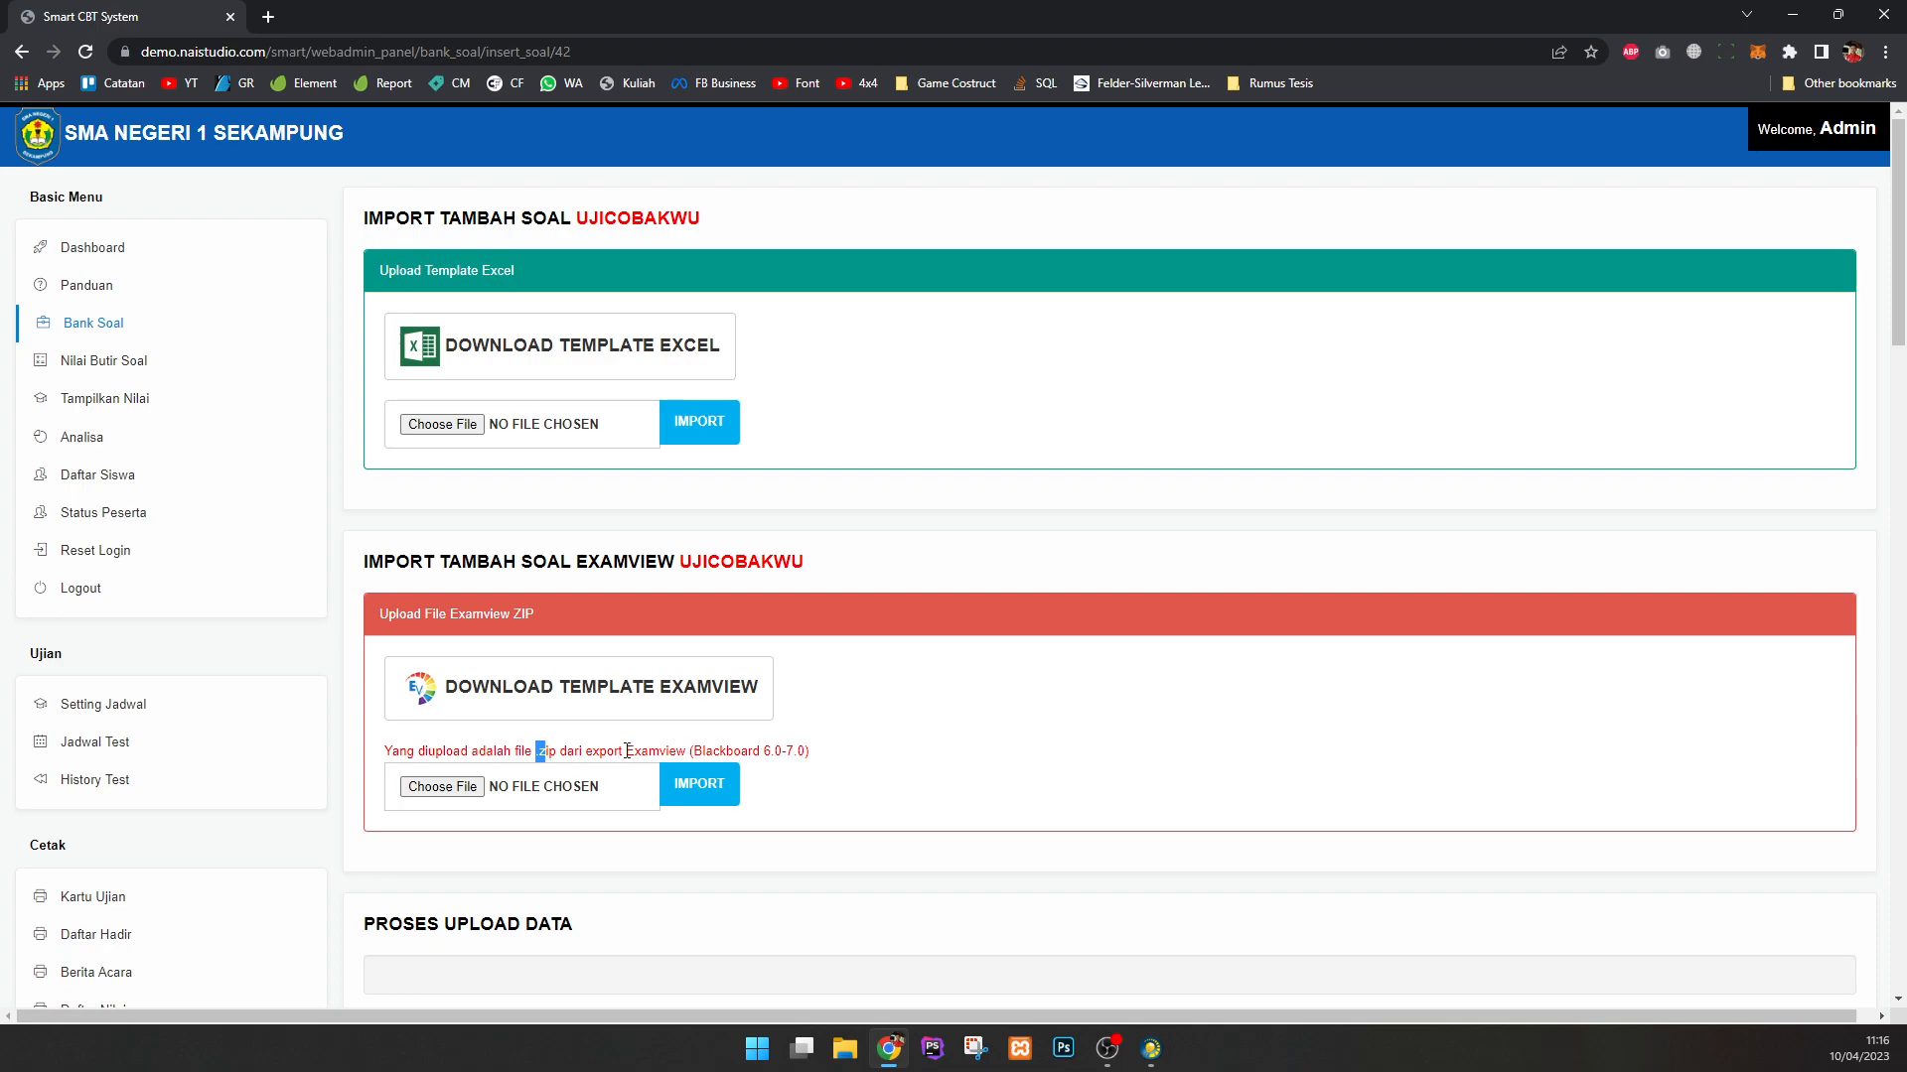
left_click_drag(688, 751, 775, 750)
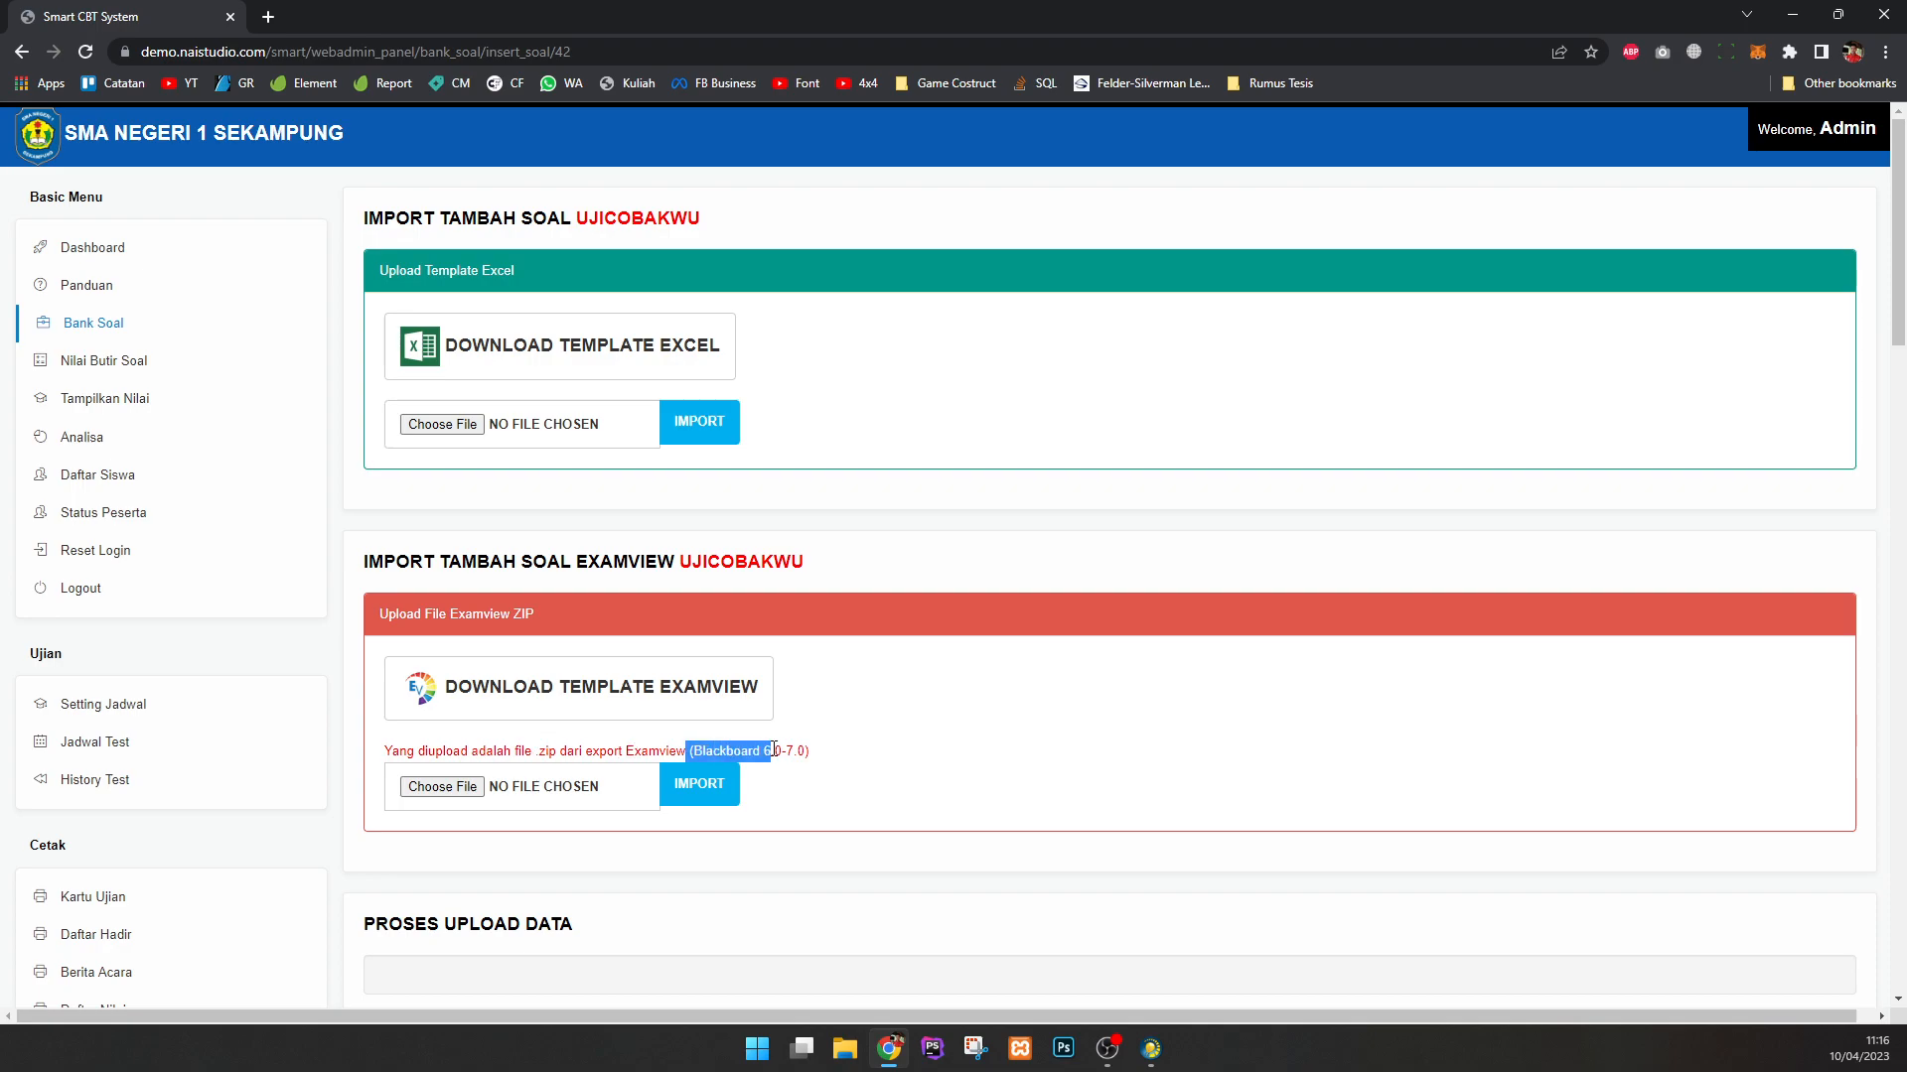
left_click(889, 763)
Switch to ExamView and export the test to the Desktop in Blackboard 6.0-7.0 format as "soal kwu upload", with pool name "kwu" and an image directory name.
left_click(1151, 1049)
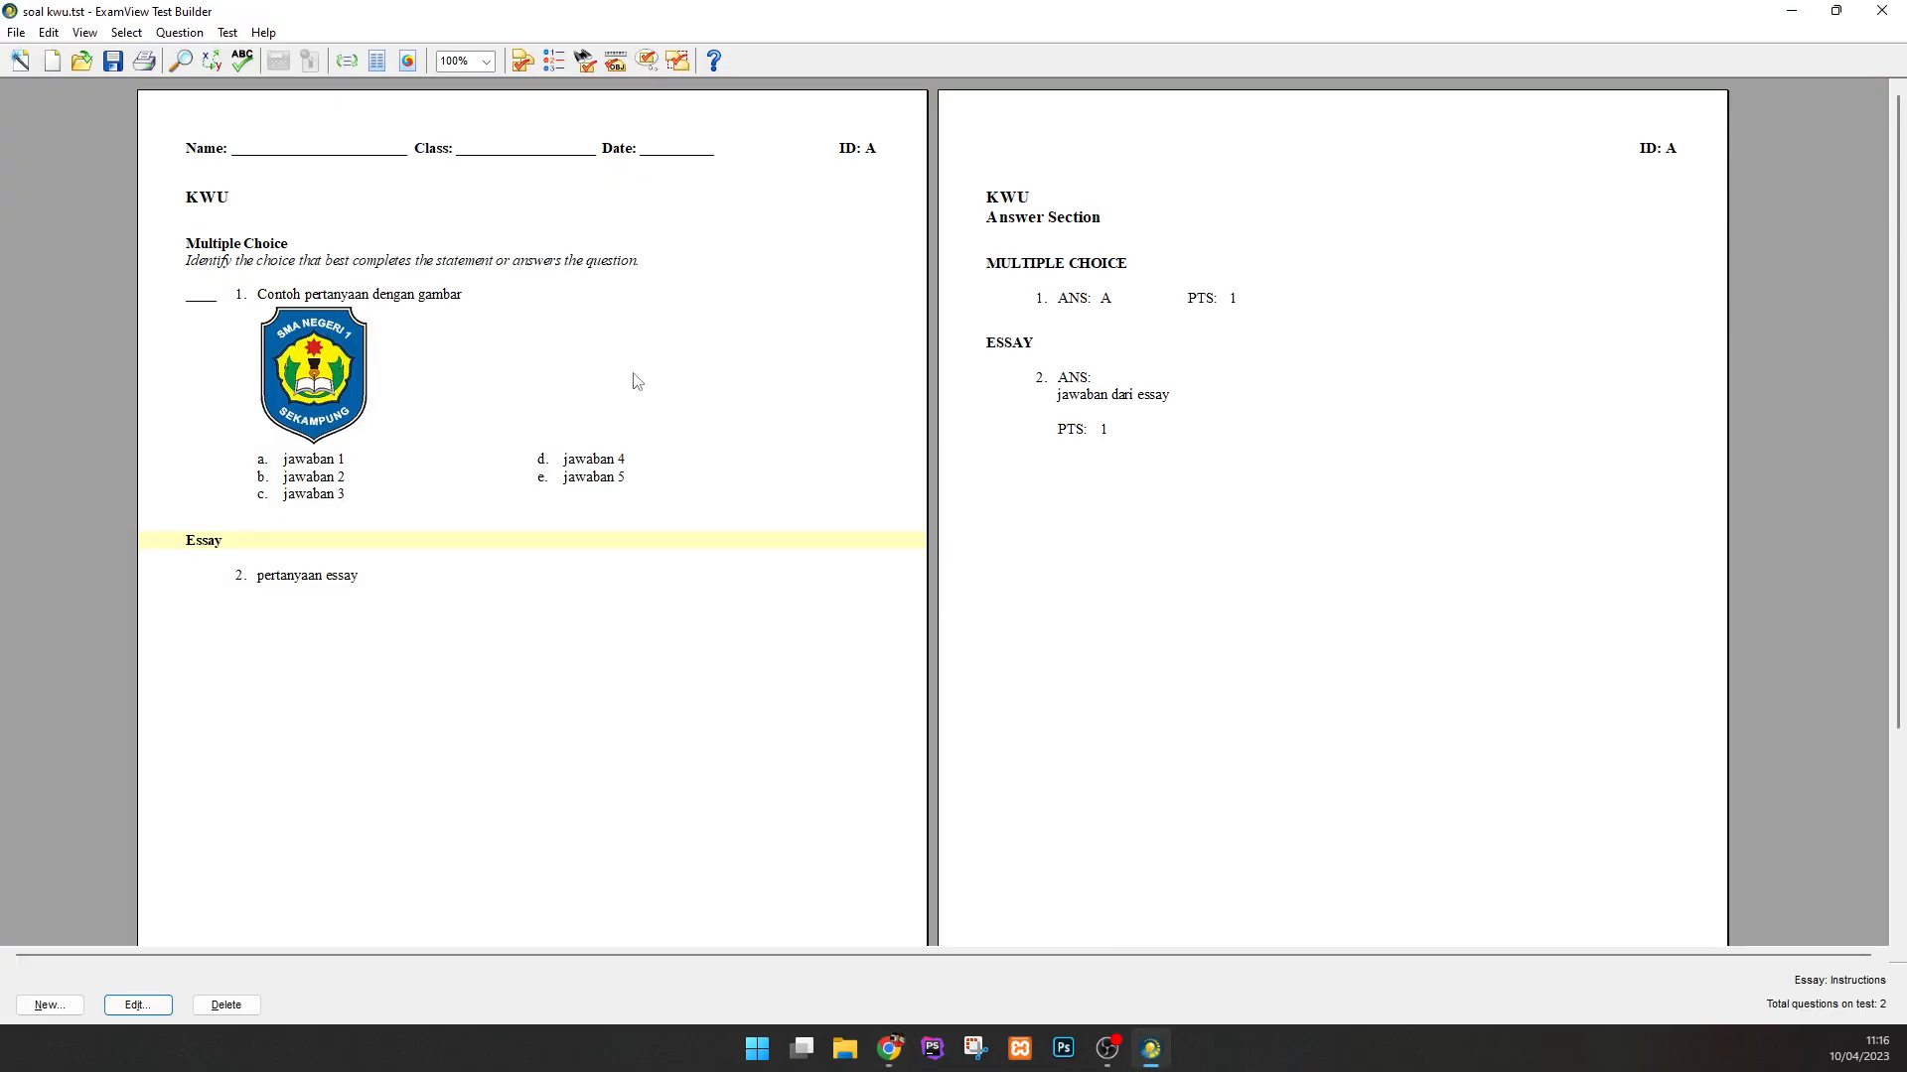
left_click(16, 32)
mouse_move(209, 243)
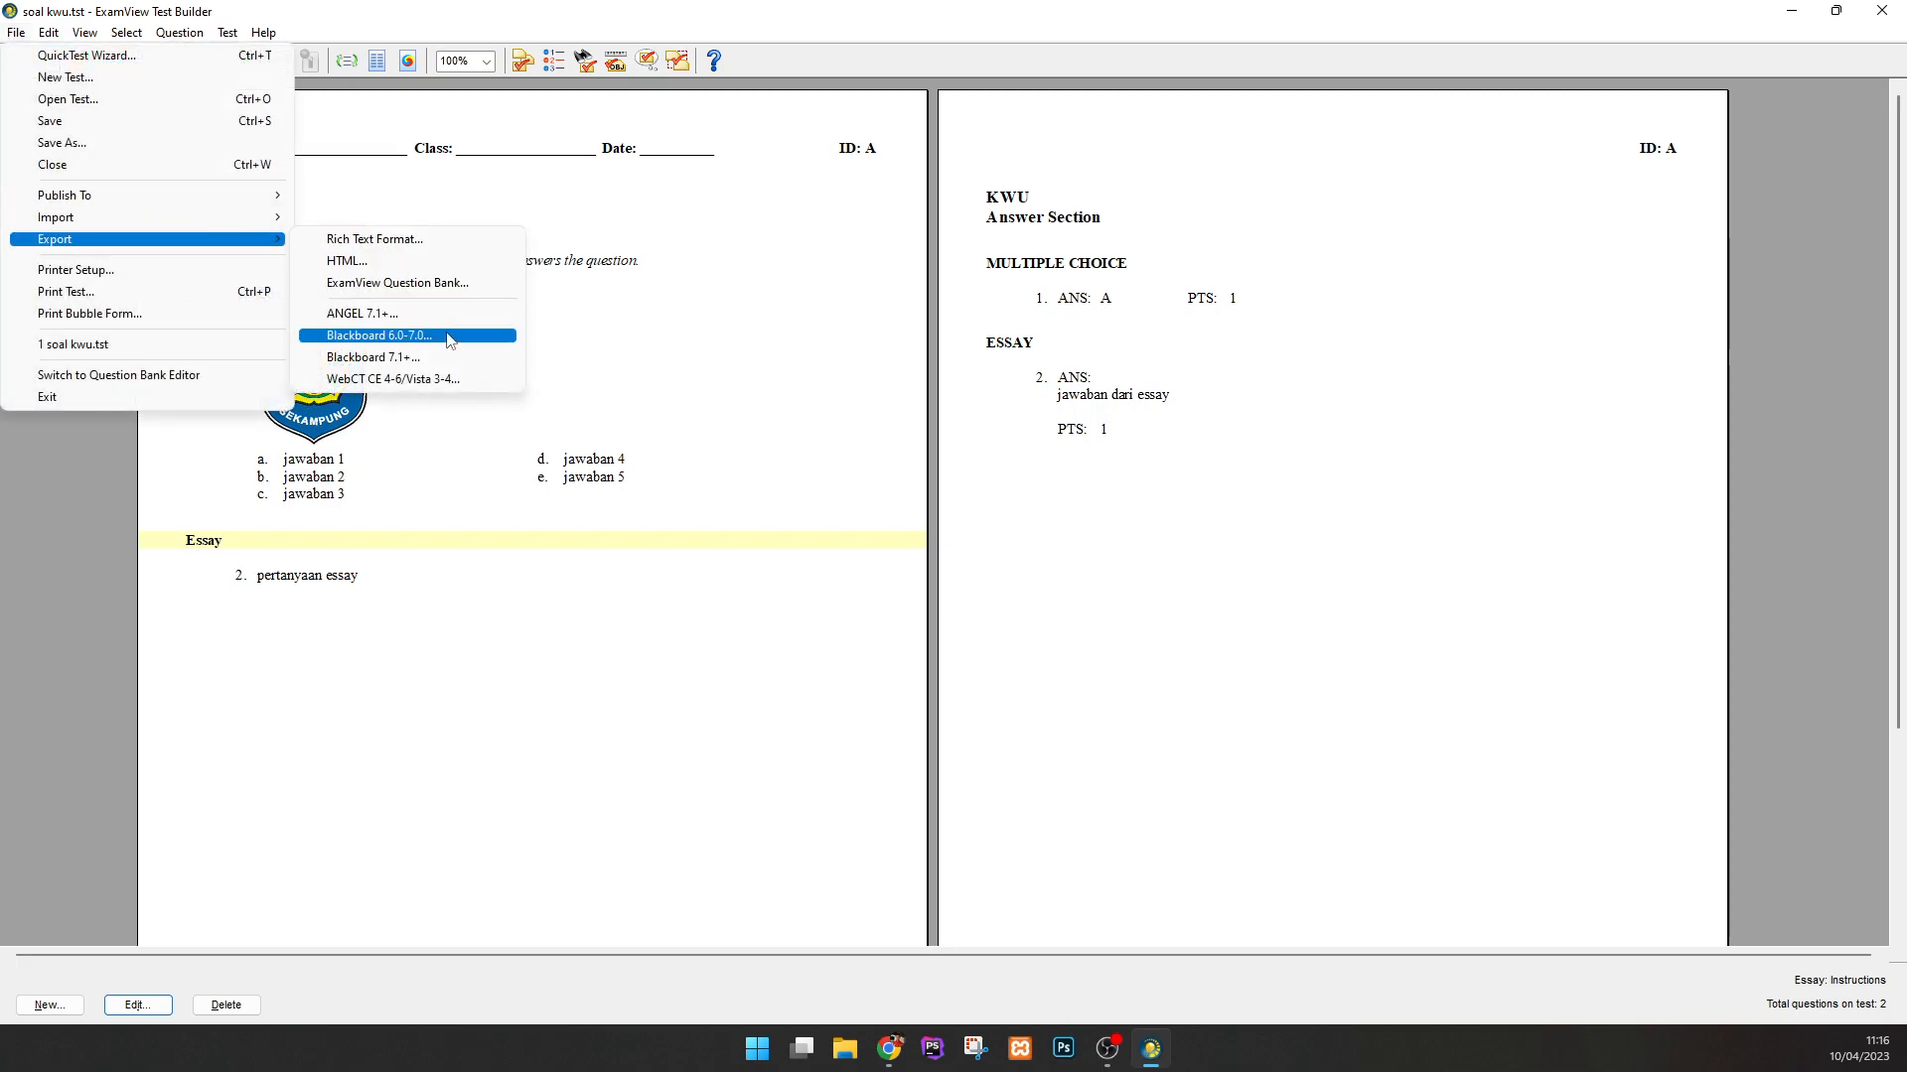
left_click(452, 341)
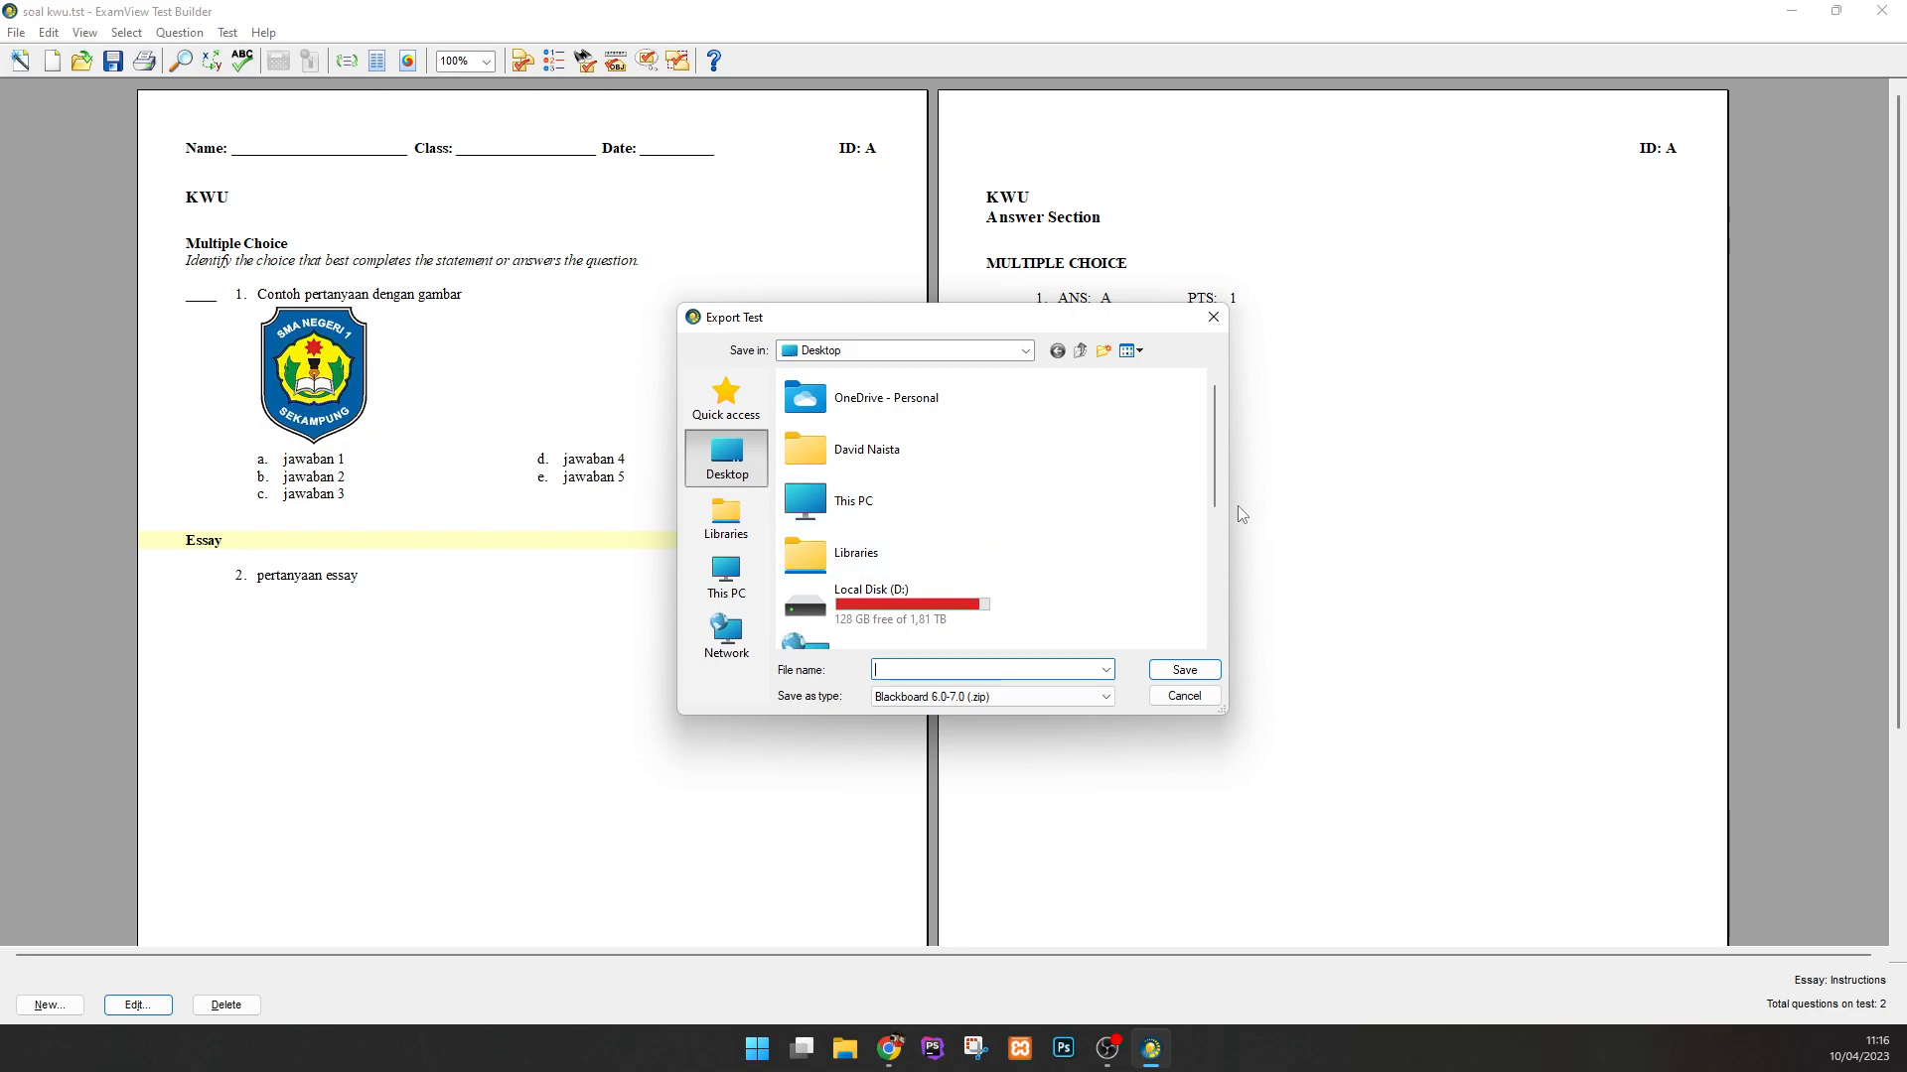
type("soal kwu upload")
left_click(1185, 671)
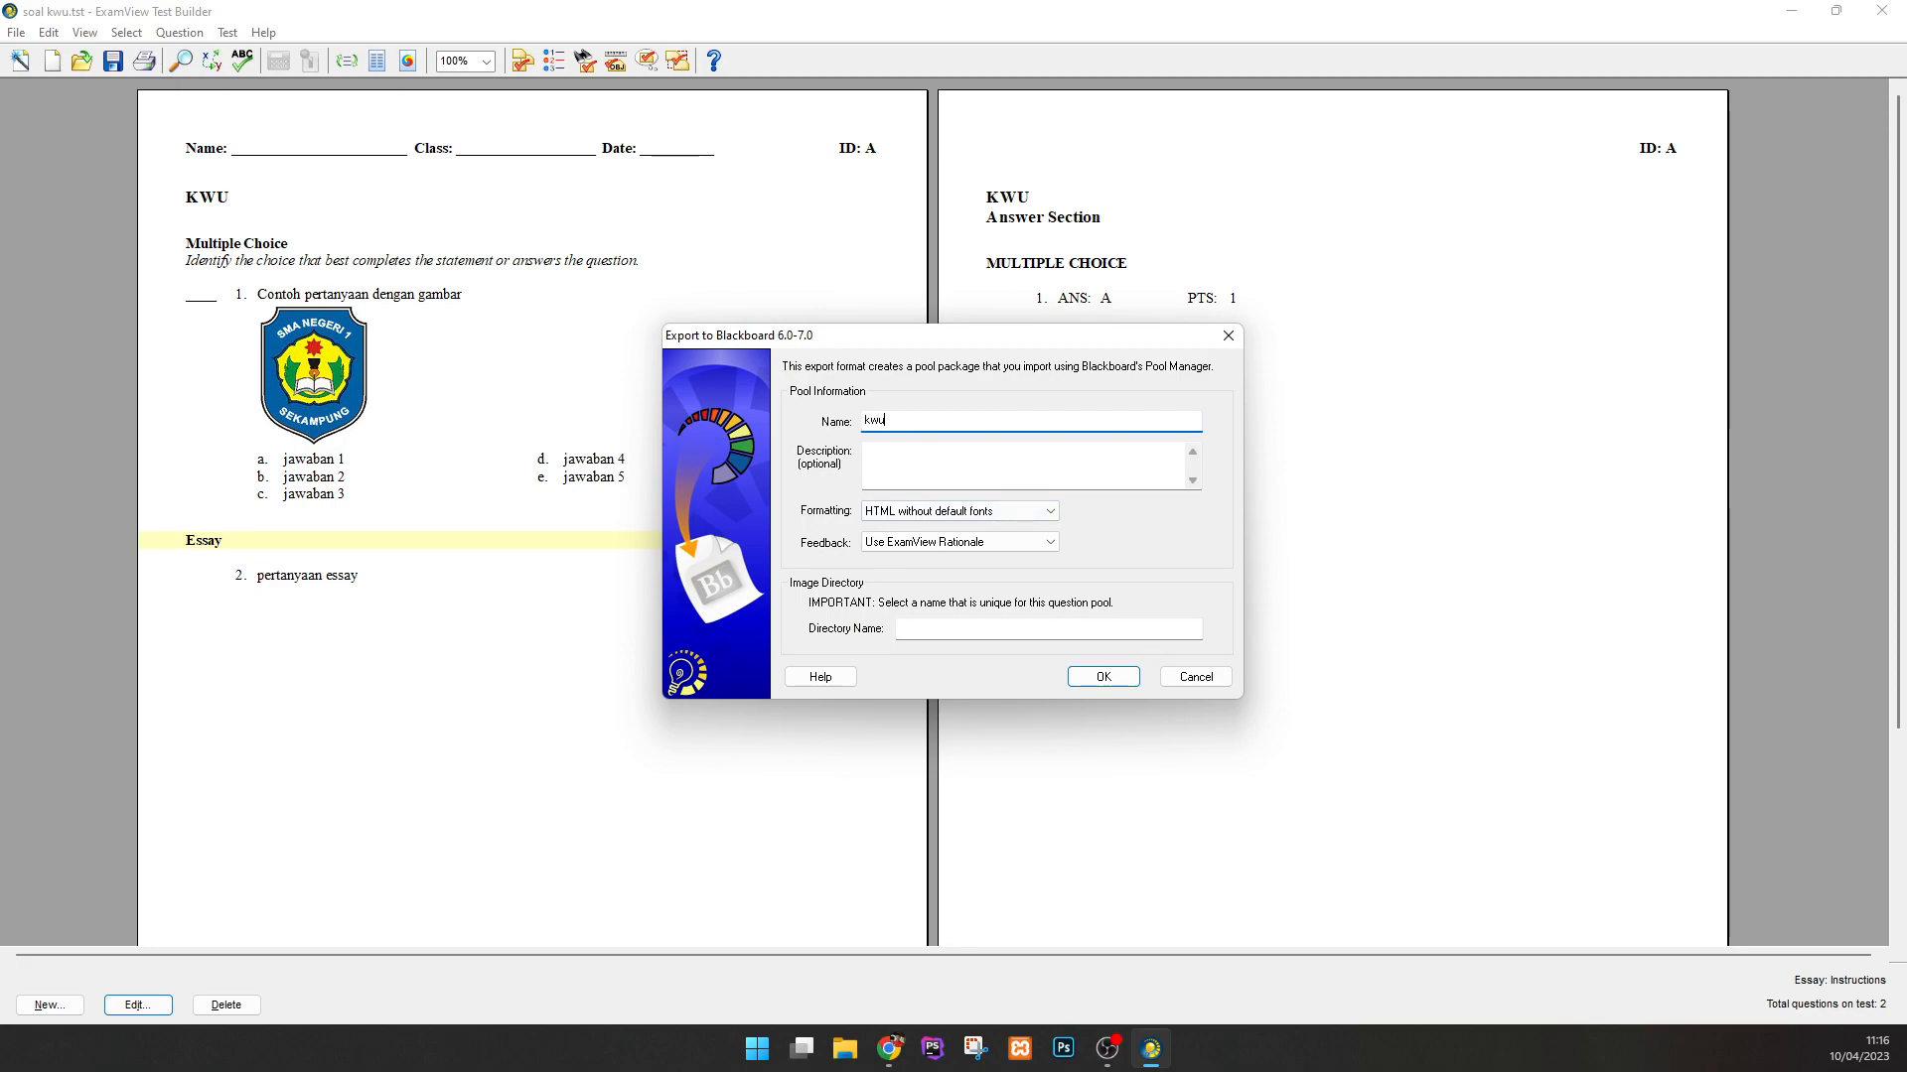
left_click(918, 627)
left_click(1102, 676)
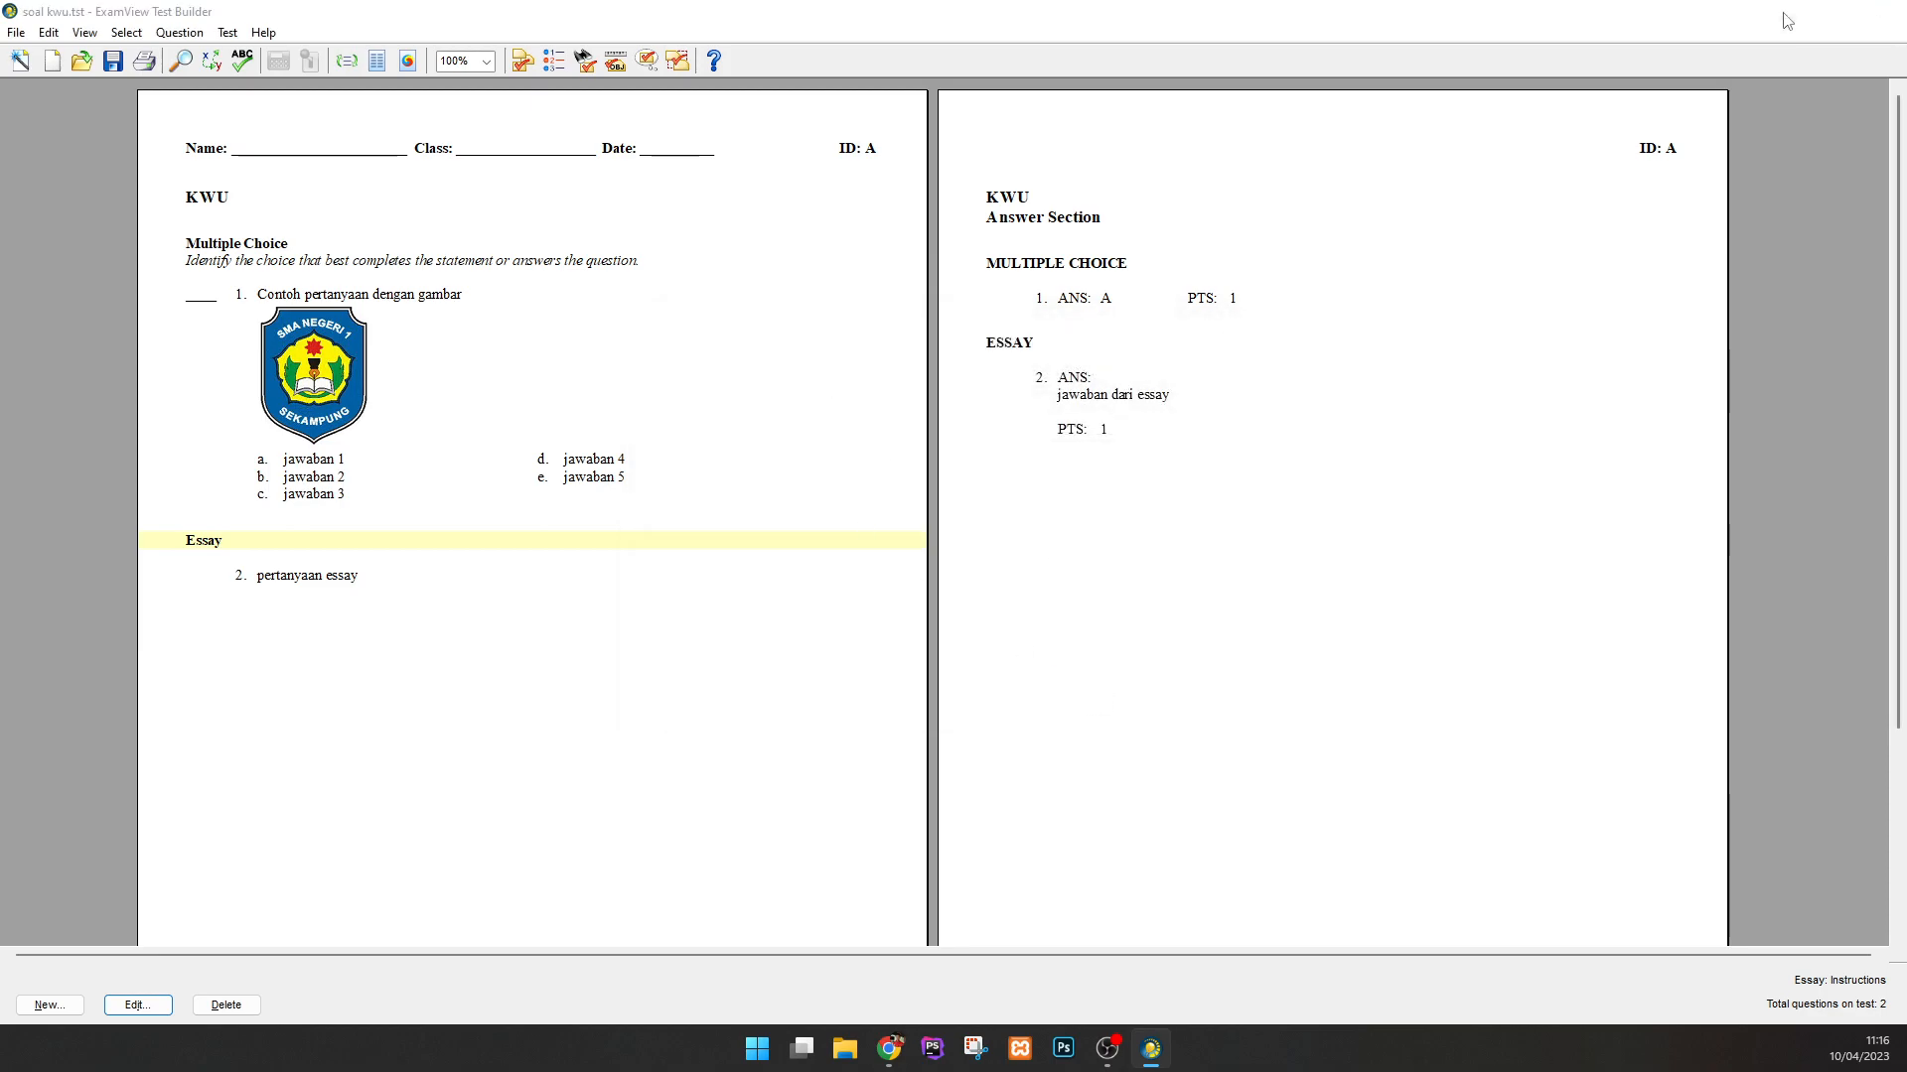
Minimize the open windows and place soal kwu.tst and soal kwu upload.zip one below the other on the desktop.
left_click(1792, 11)
left_click(1791, 14)
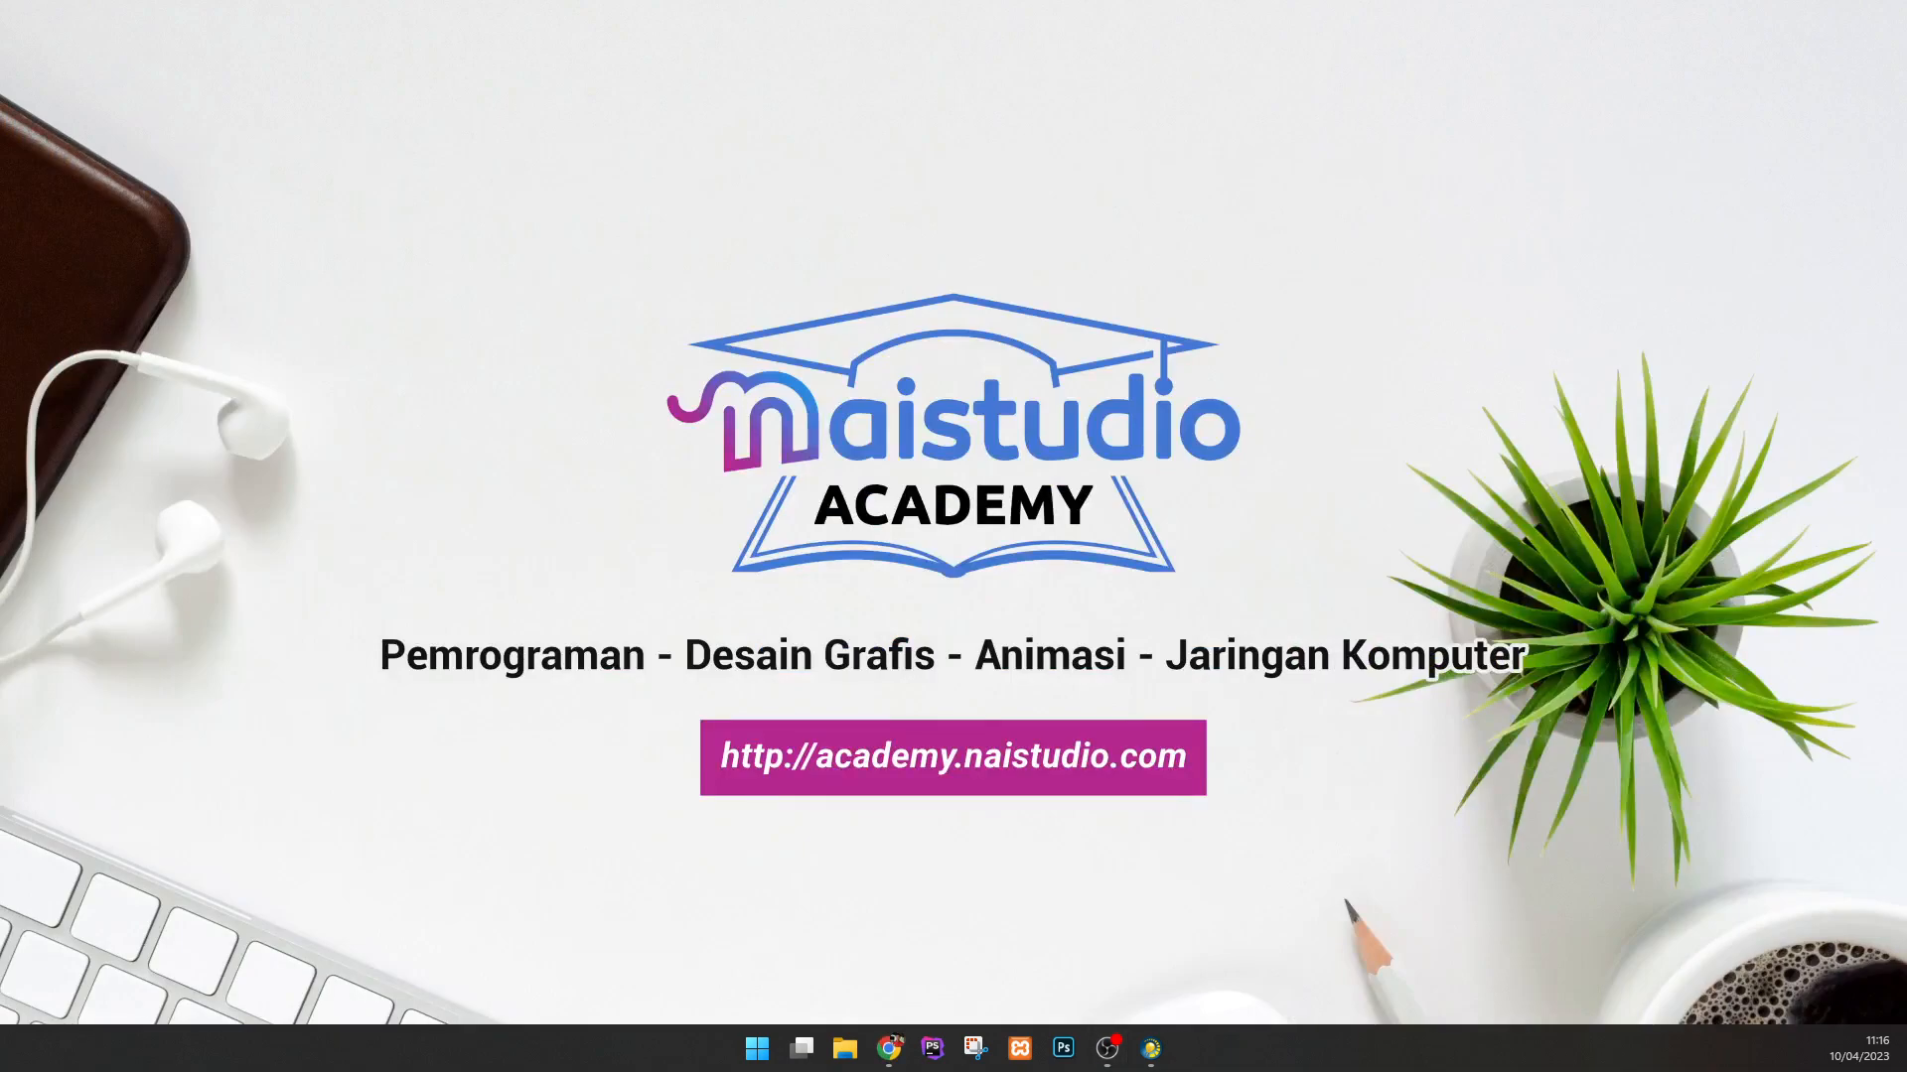
left_click_drag(2, 695, 429, 356)
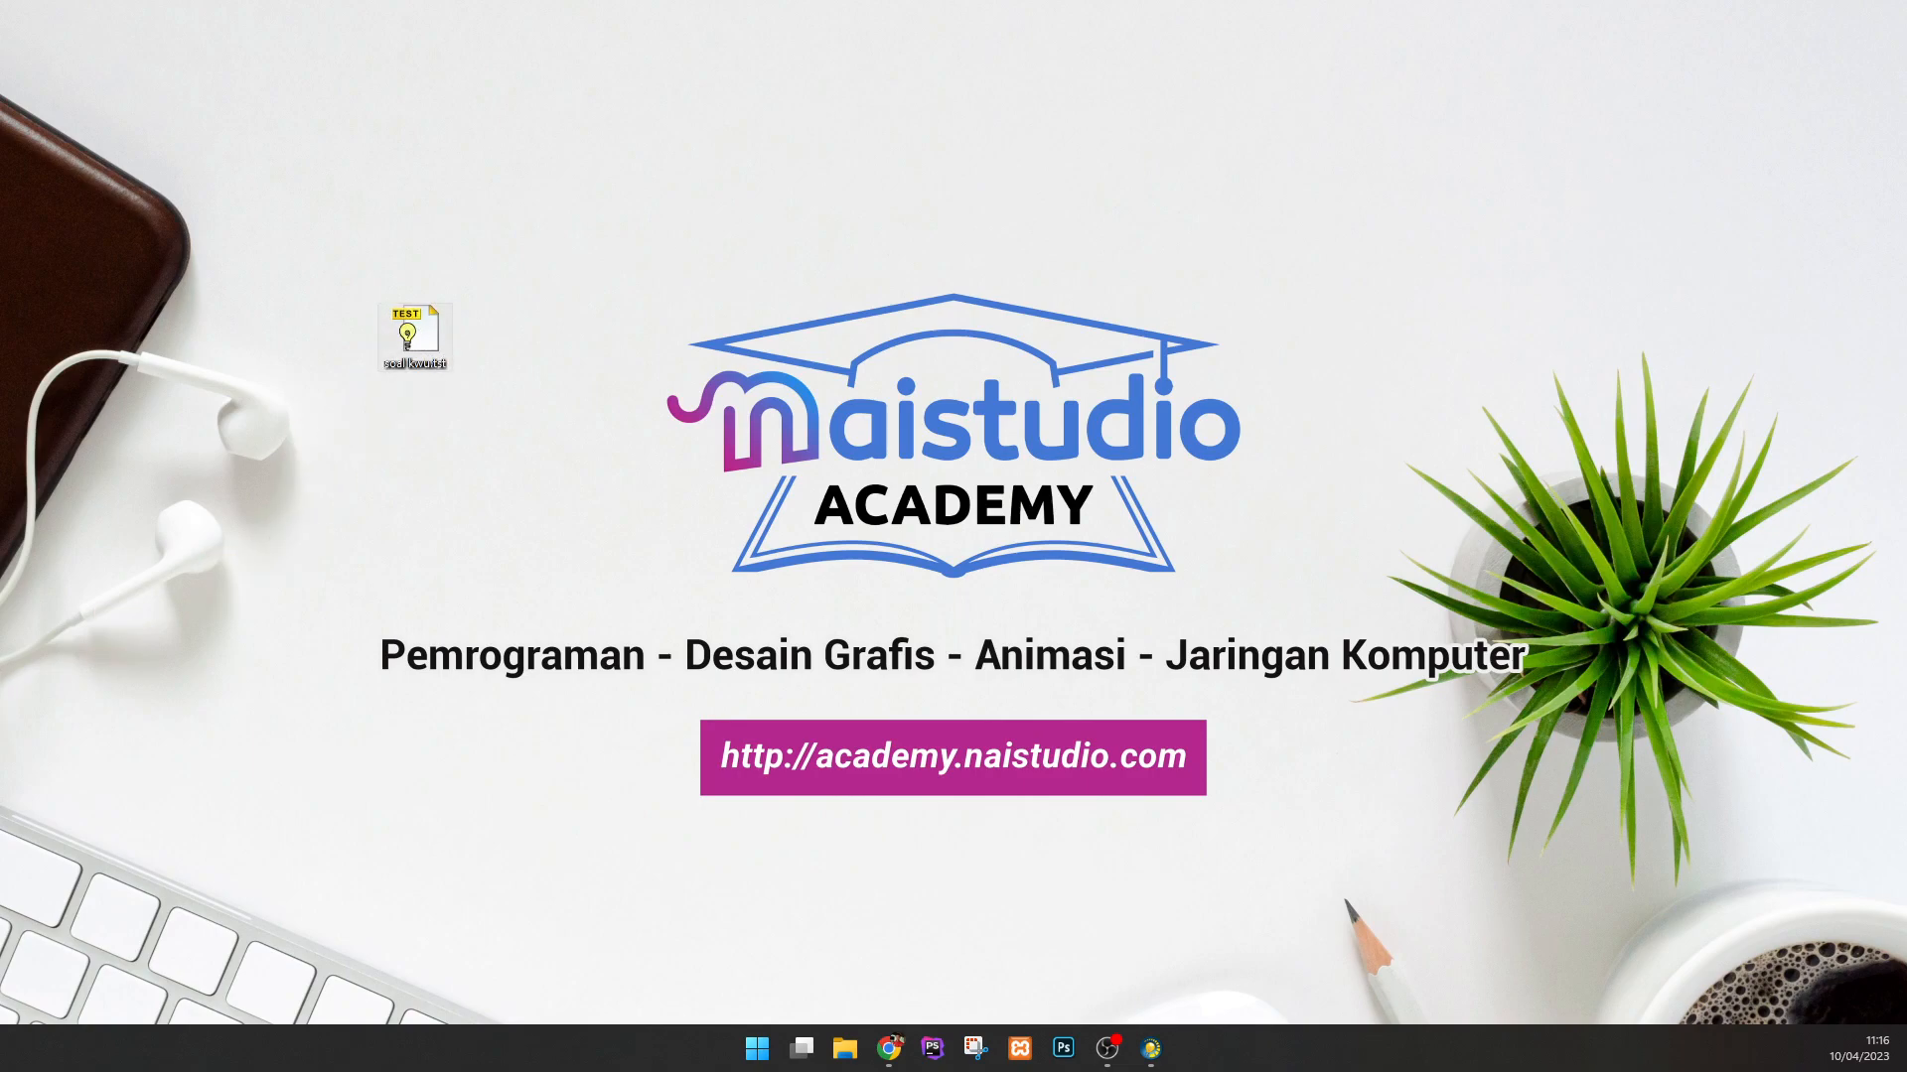
left_click_drag(2, 695, 413, 460)
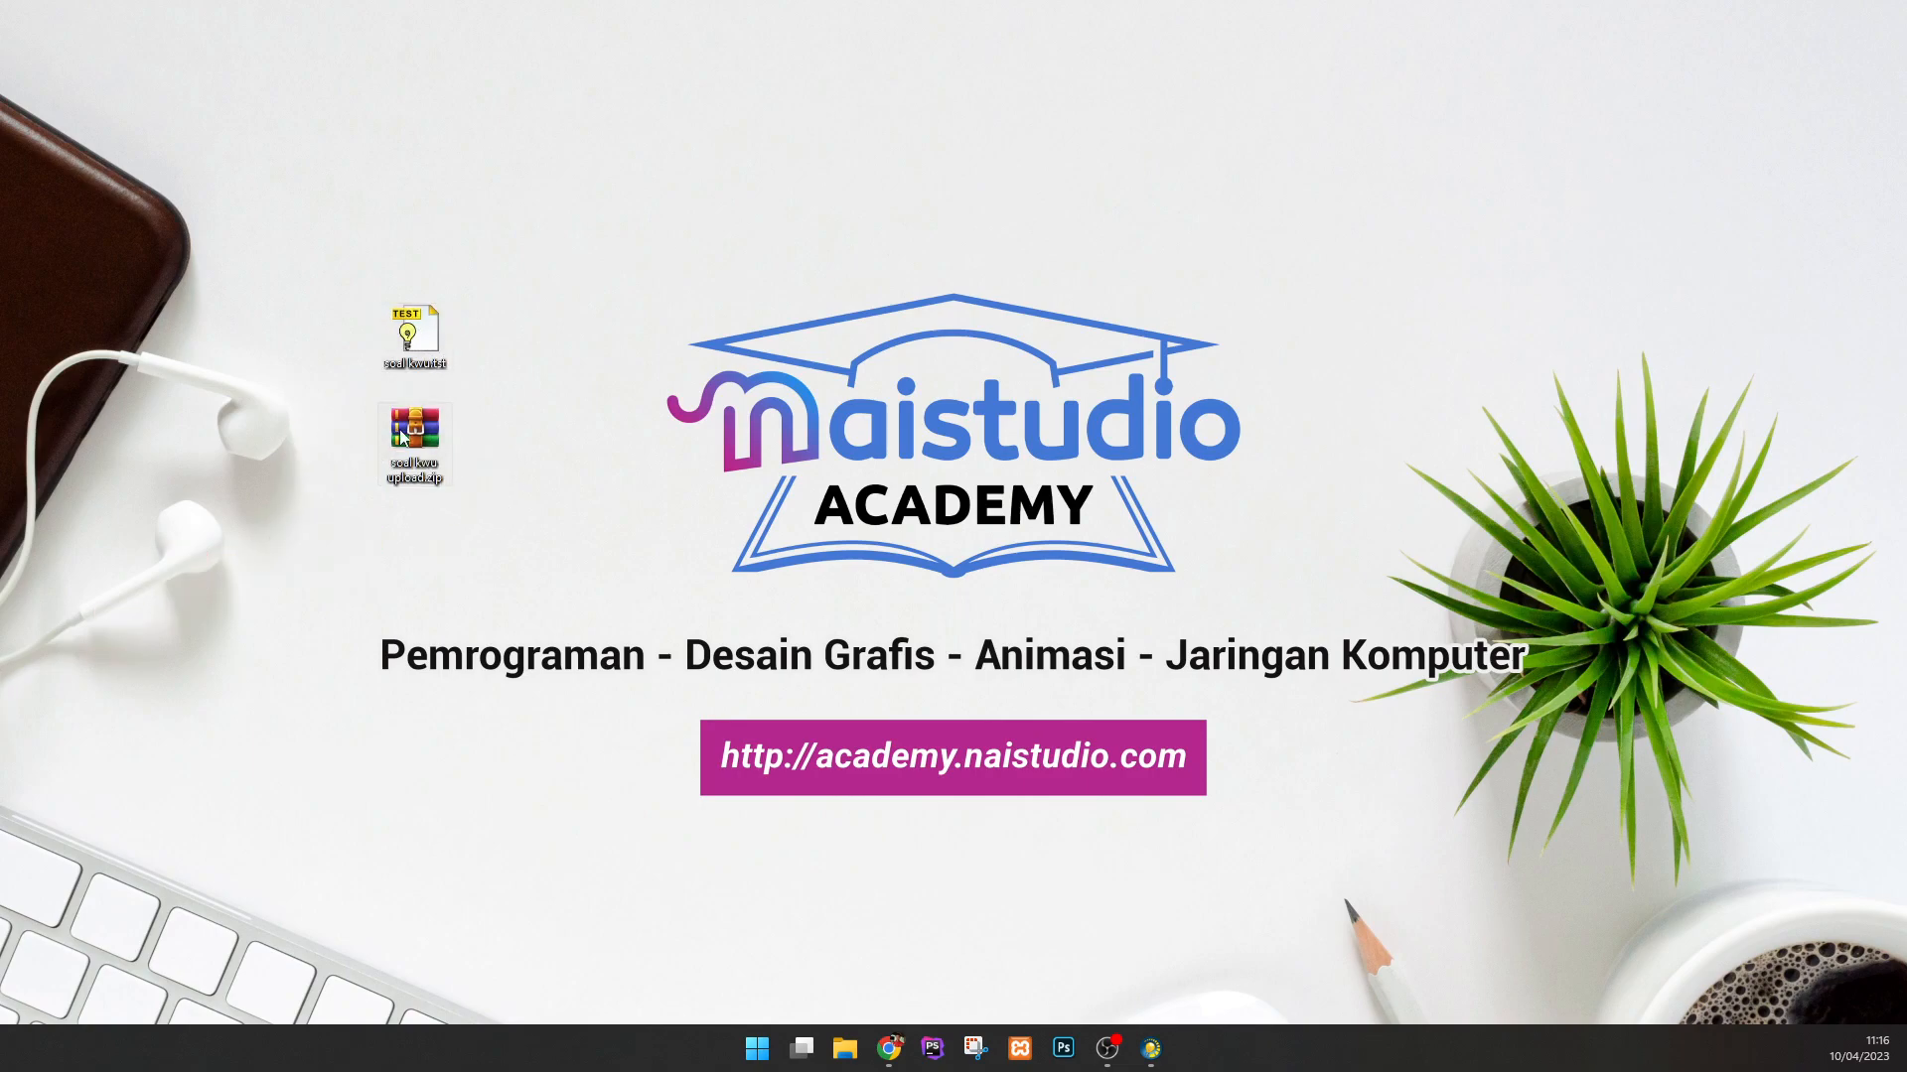
left_click_drag(355, 397, 487, 524)
left_click(540, 486)
double_click(418, 338)
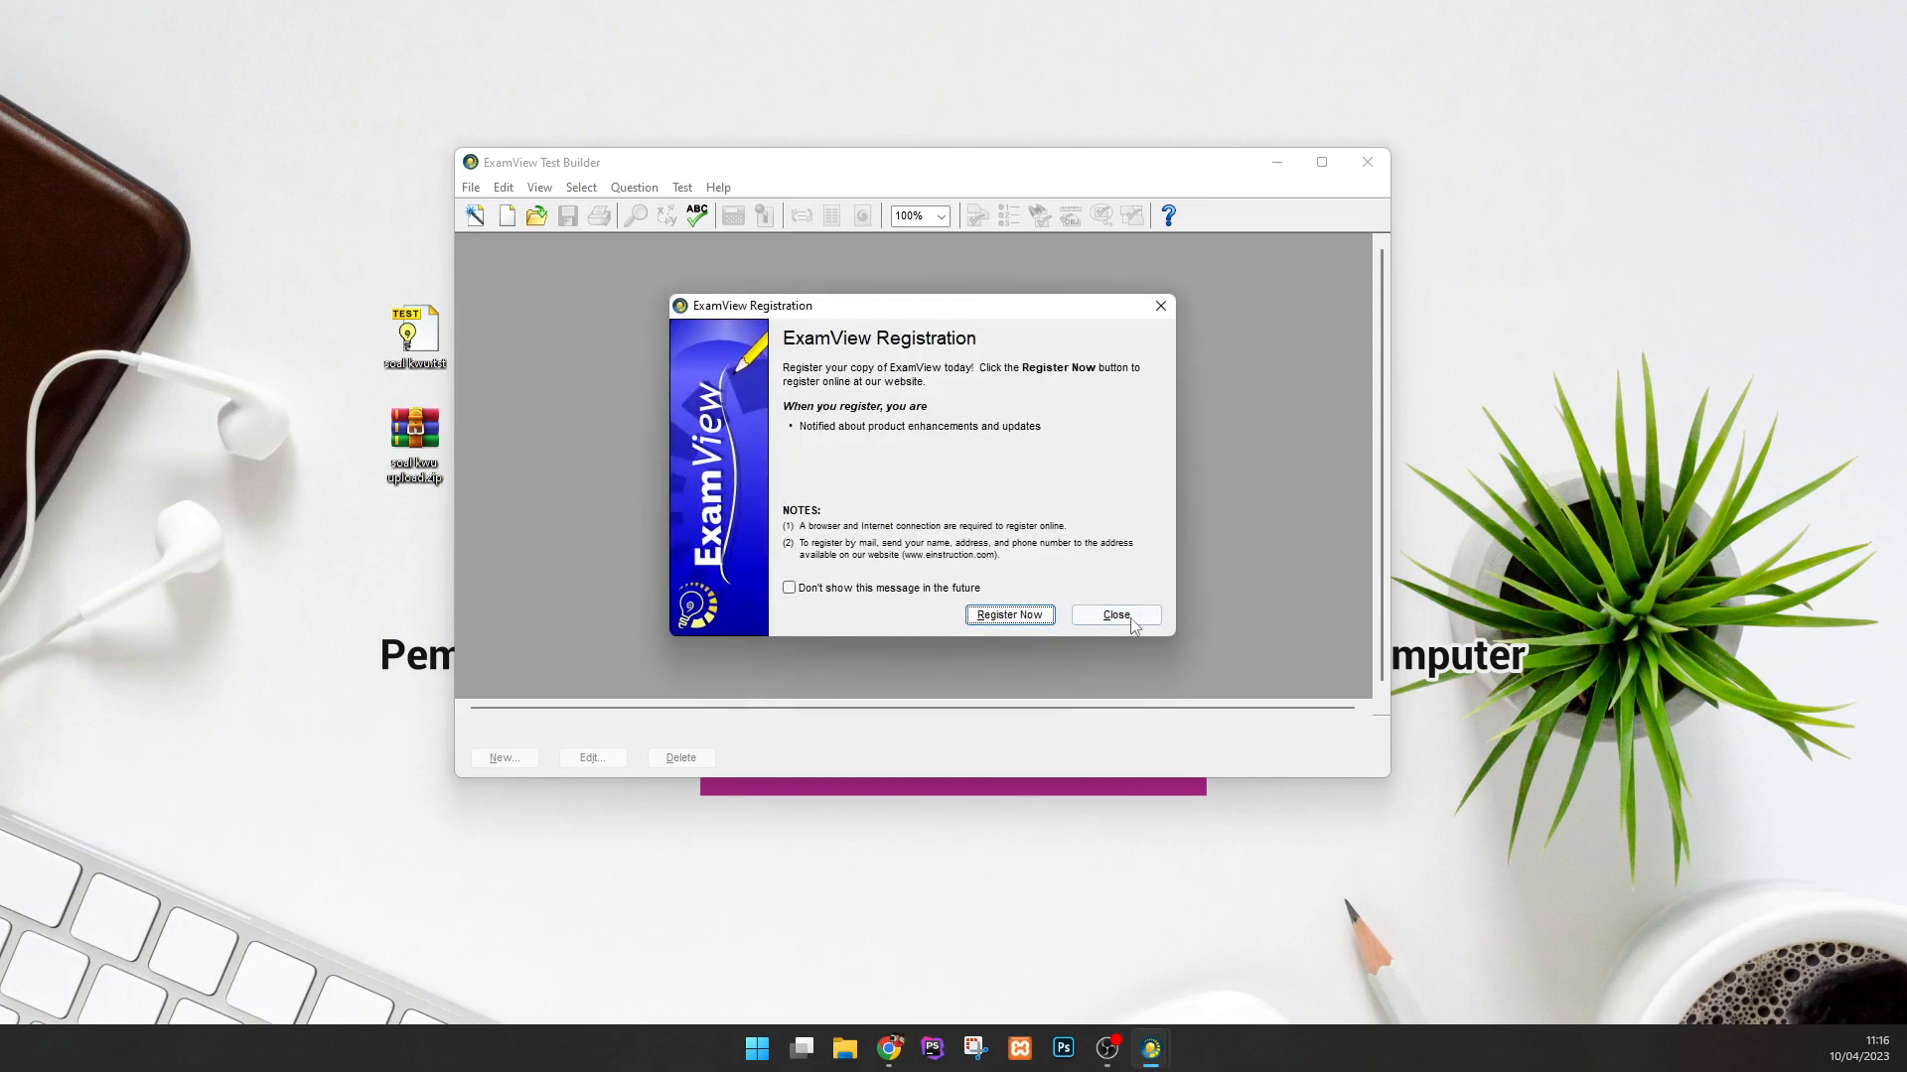
left_click(1122, 614)
left_click(1103, 587)
left_click(1147, 665)
left_click(1369, 164)
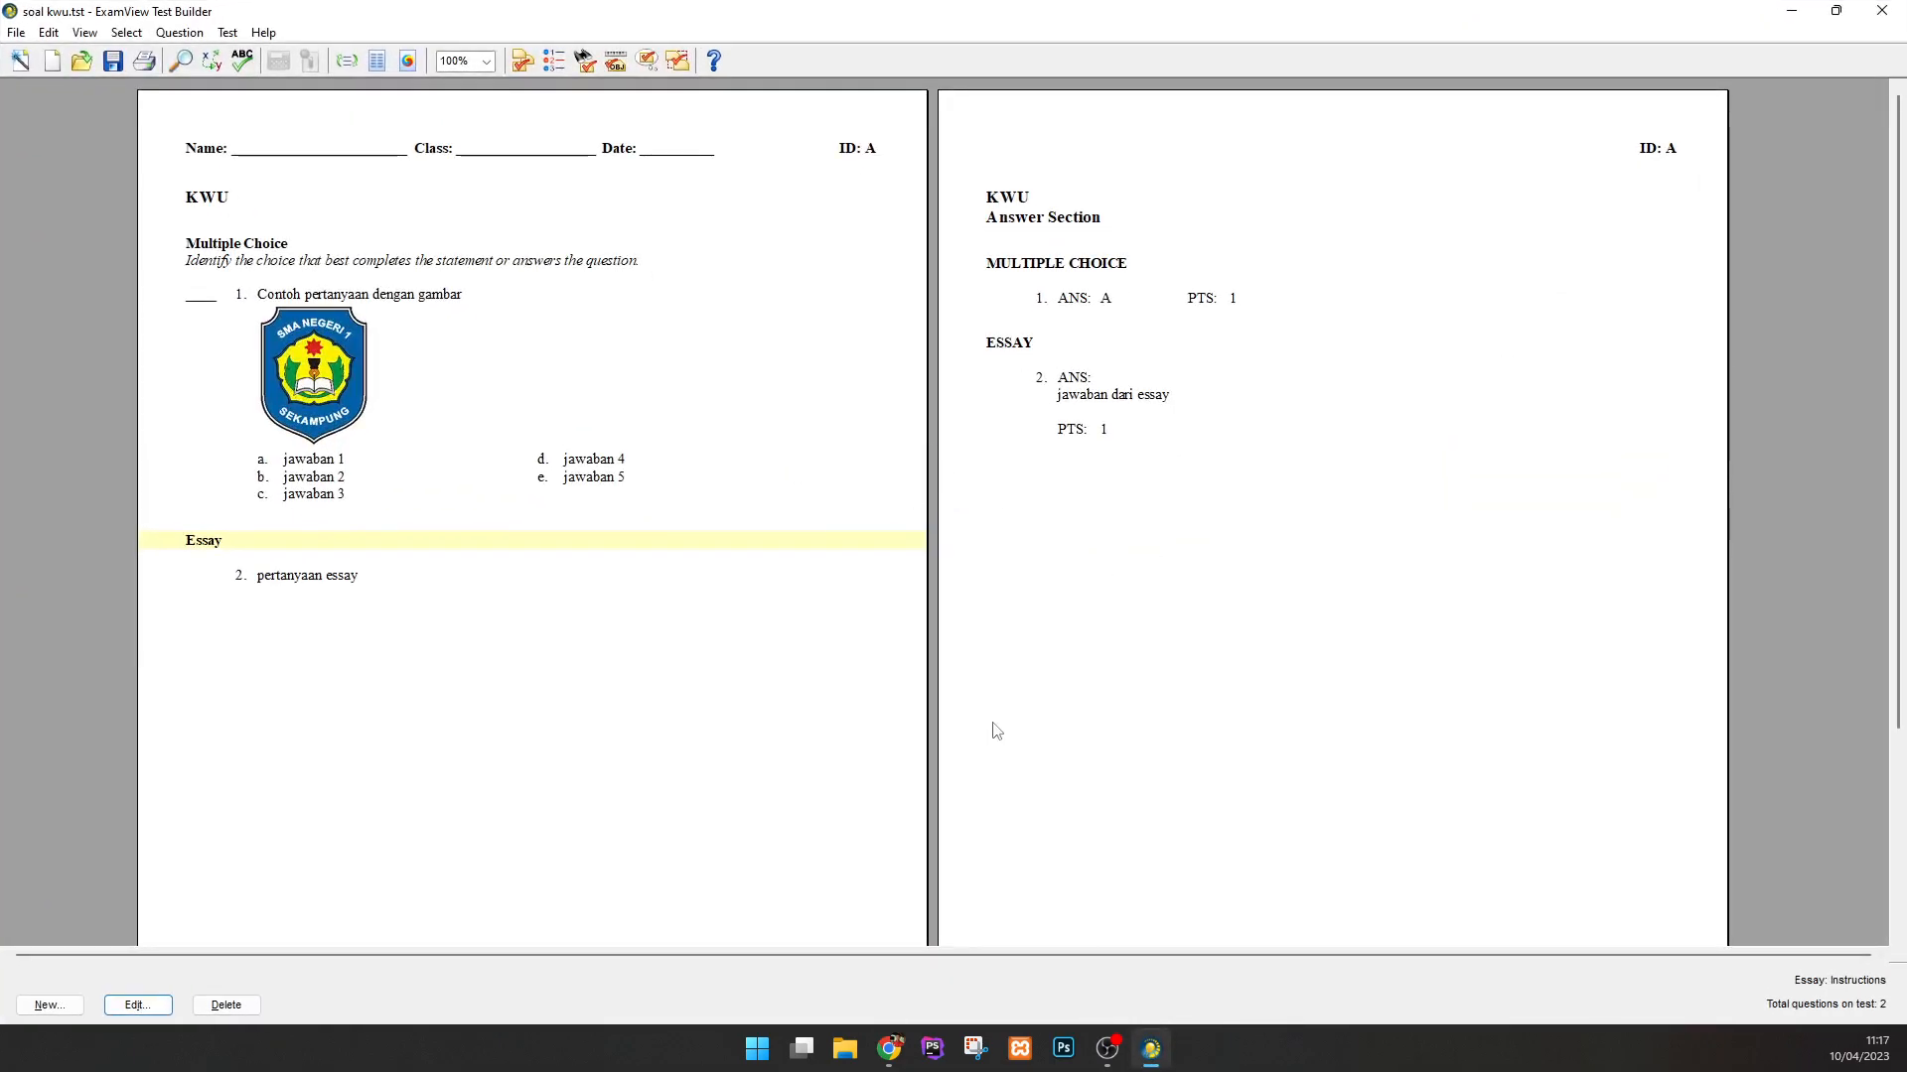
Close the running ExamView Test Builder and reopen the saved test soal kwu.tst from the desktop.
left_click(1881, 11)
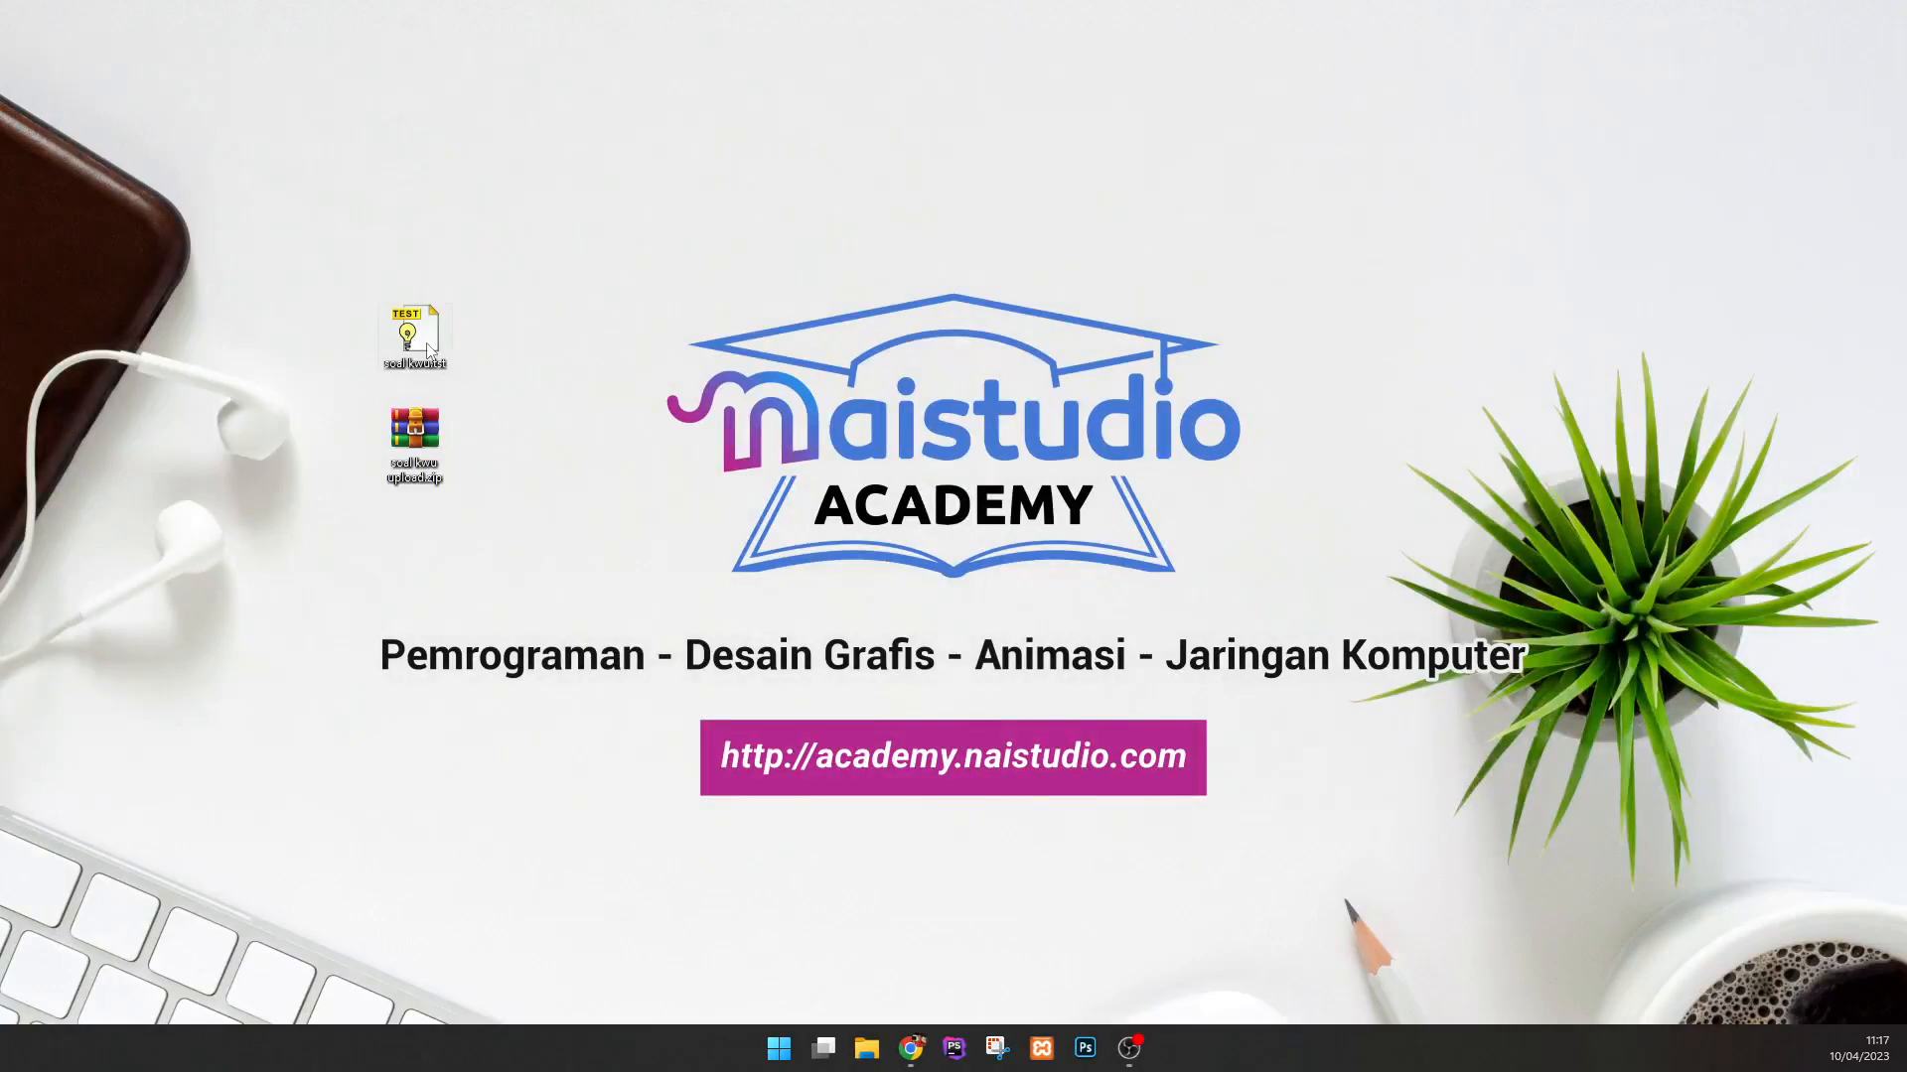
double_click(427, 342)
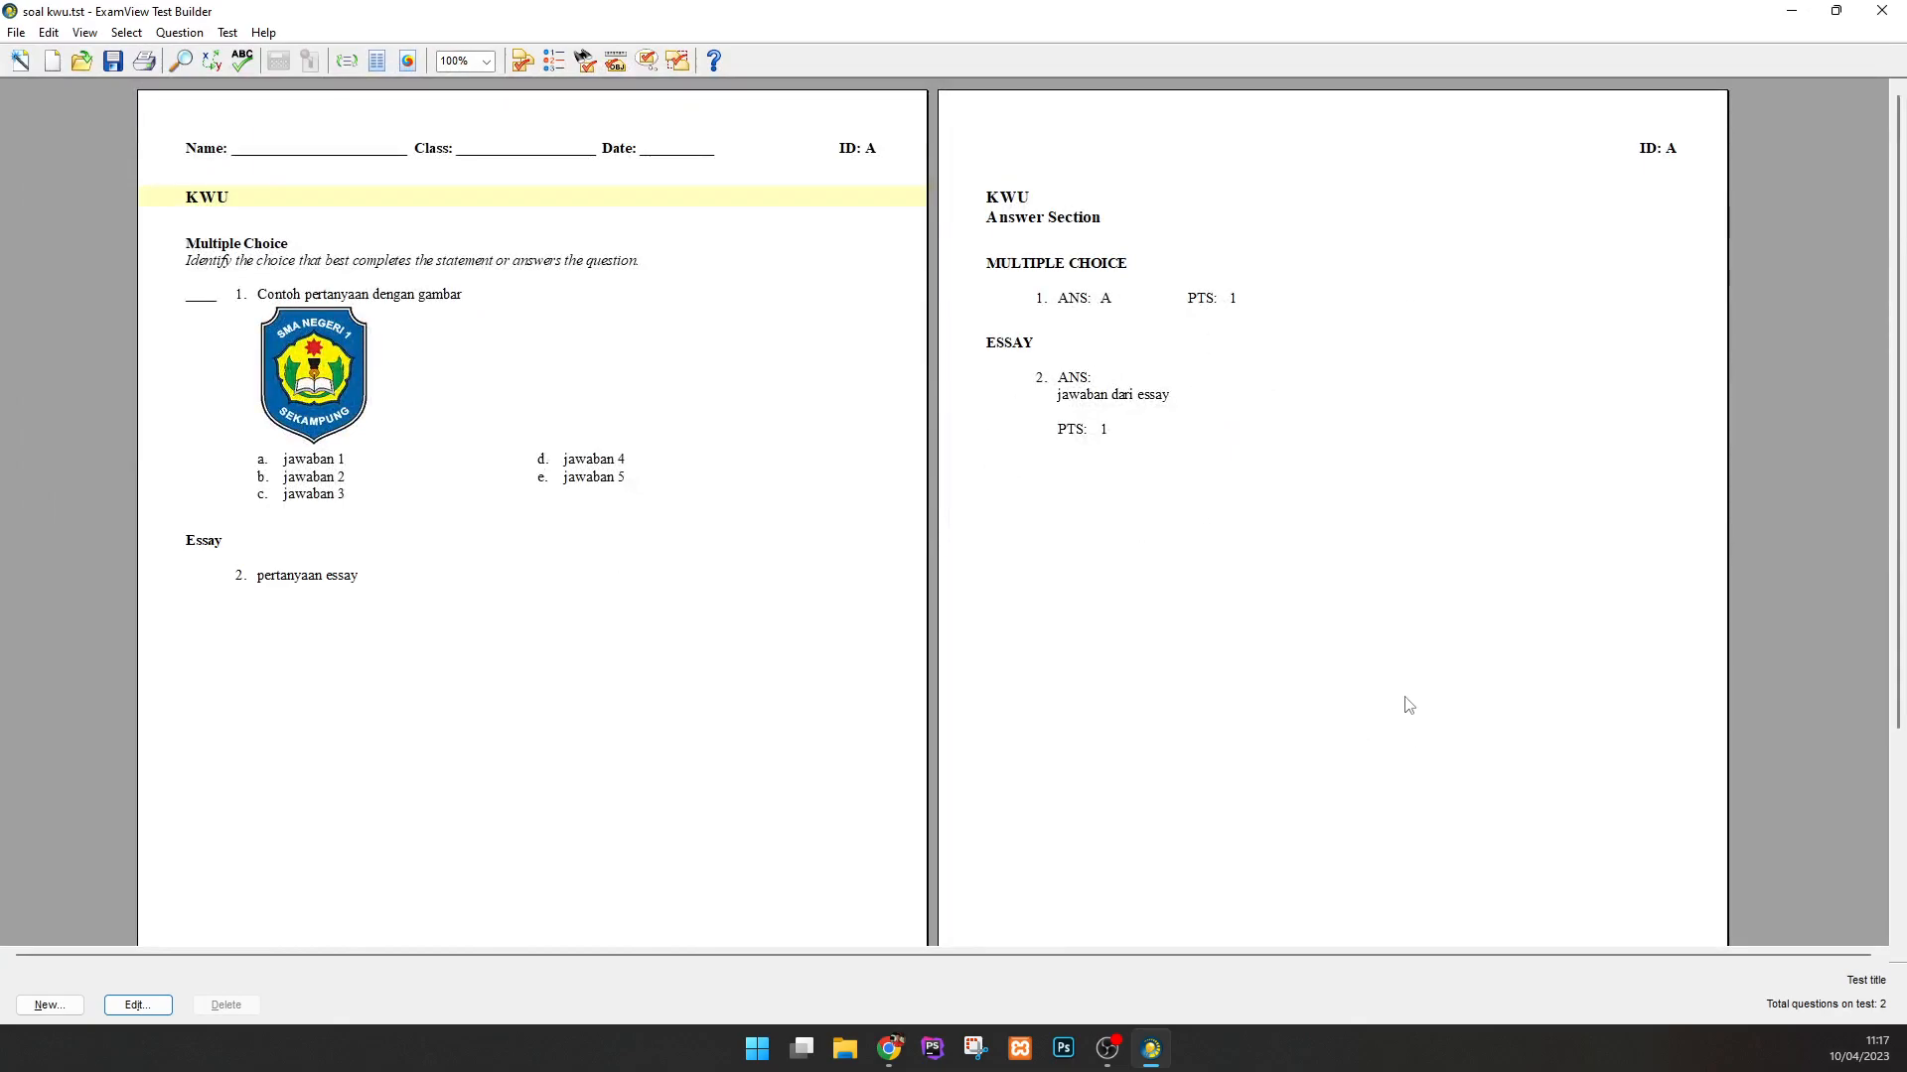
Switch to the Smart CBT page in Chrome and import soal kwu upload.zip from the Desktop through the ExamView ZIP upload.
left_click(889, 1056)
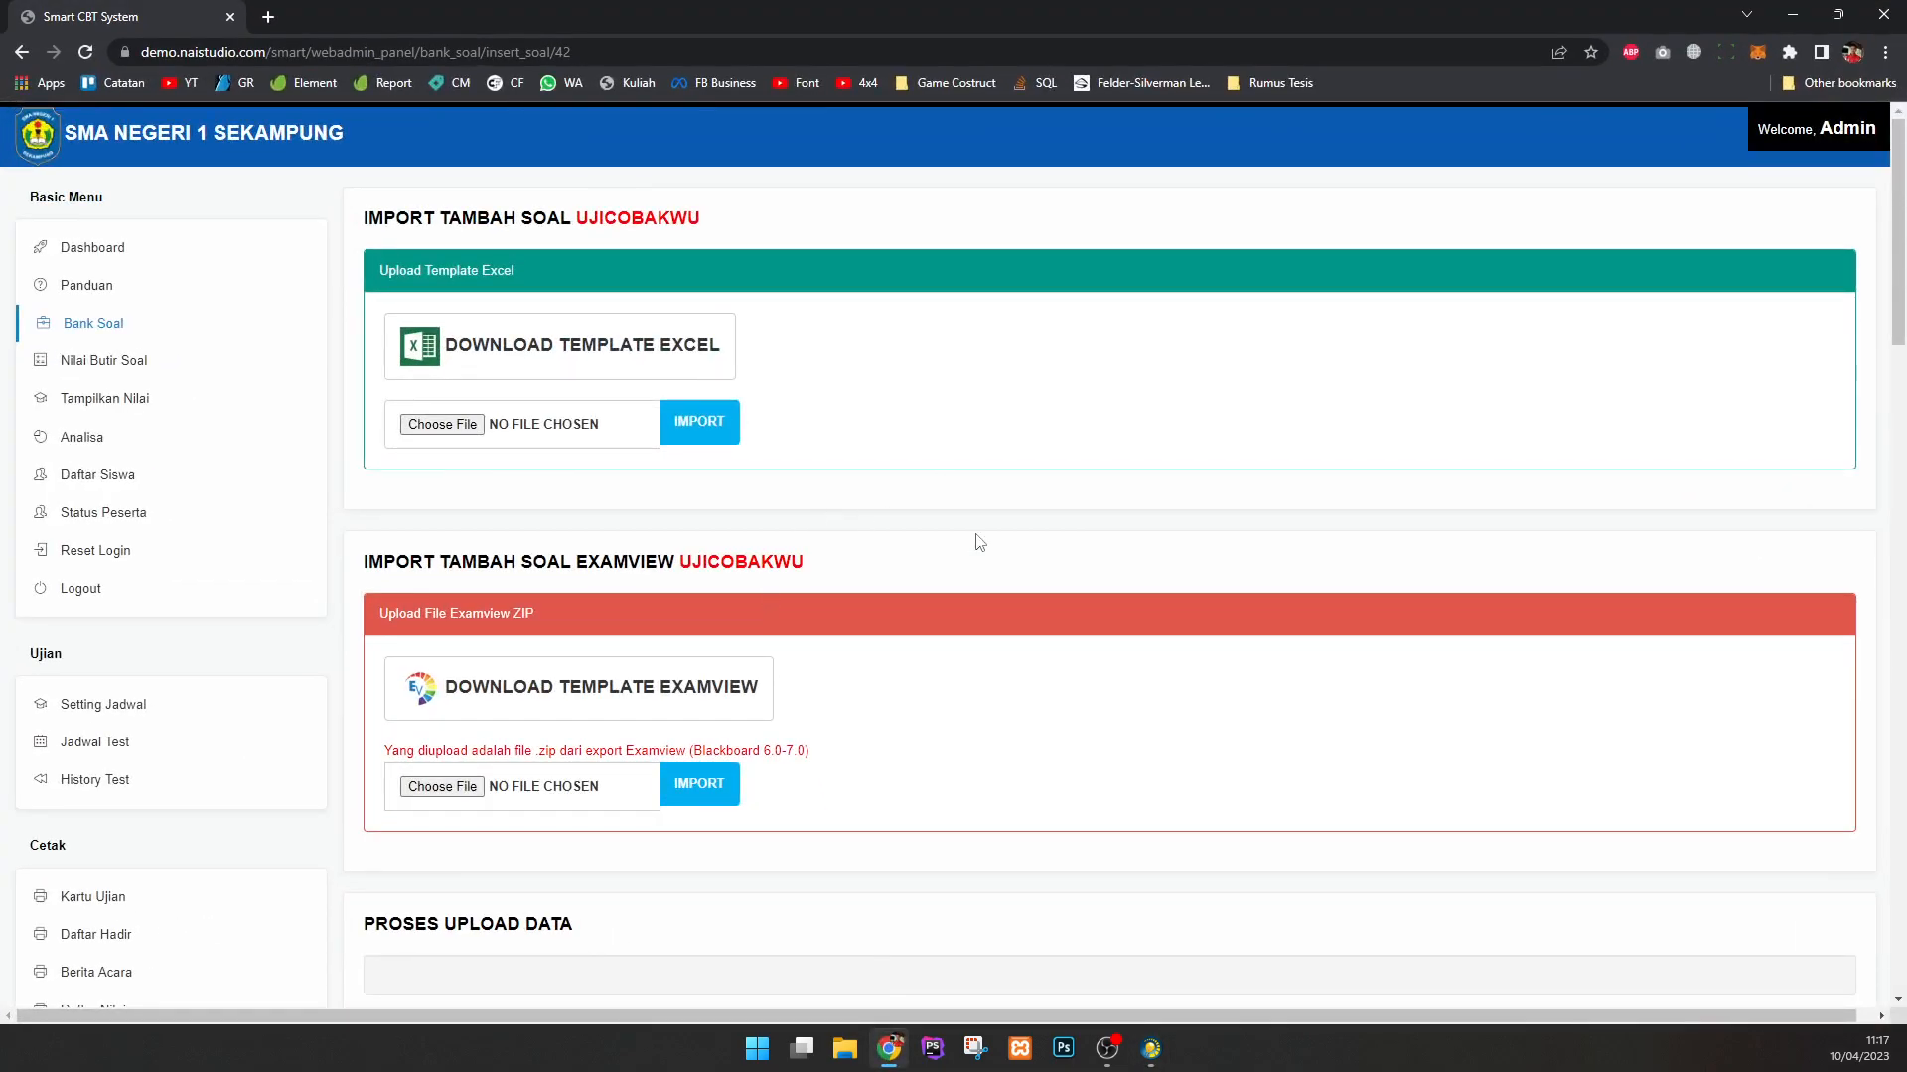
left_click(502, 793)
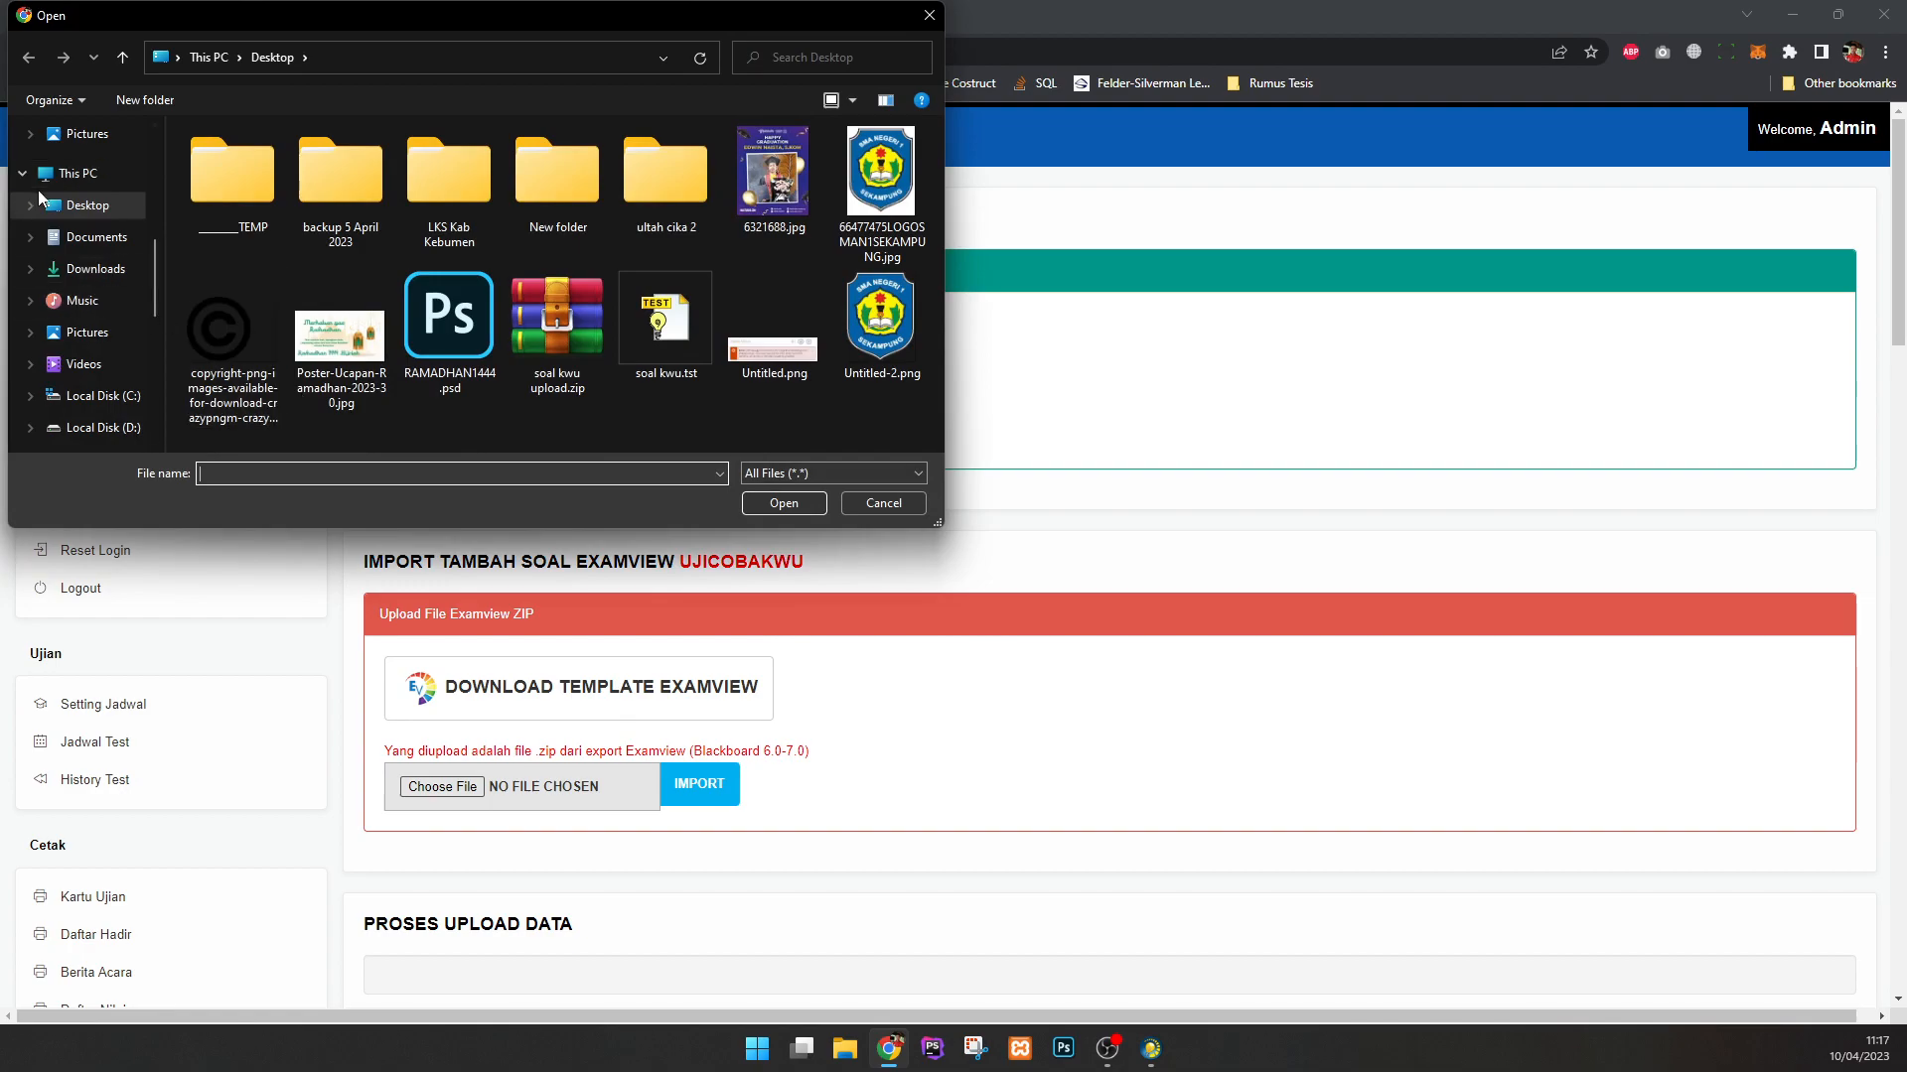
left_click(533, 349)
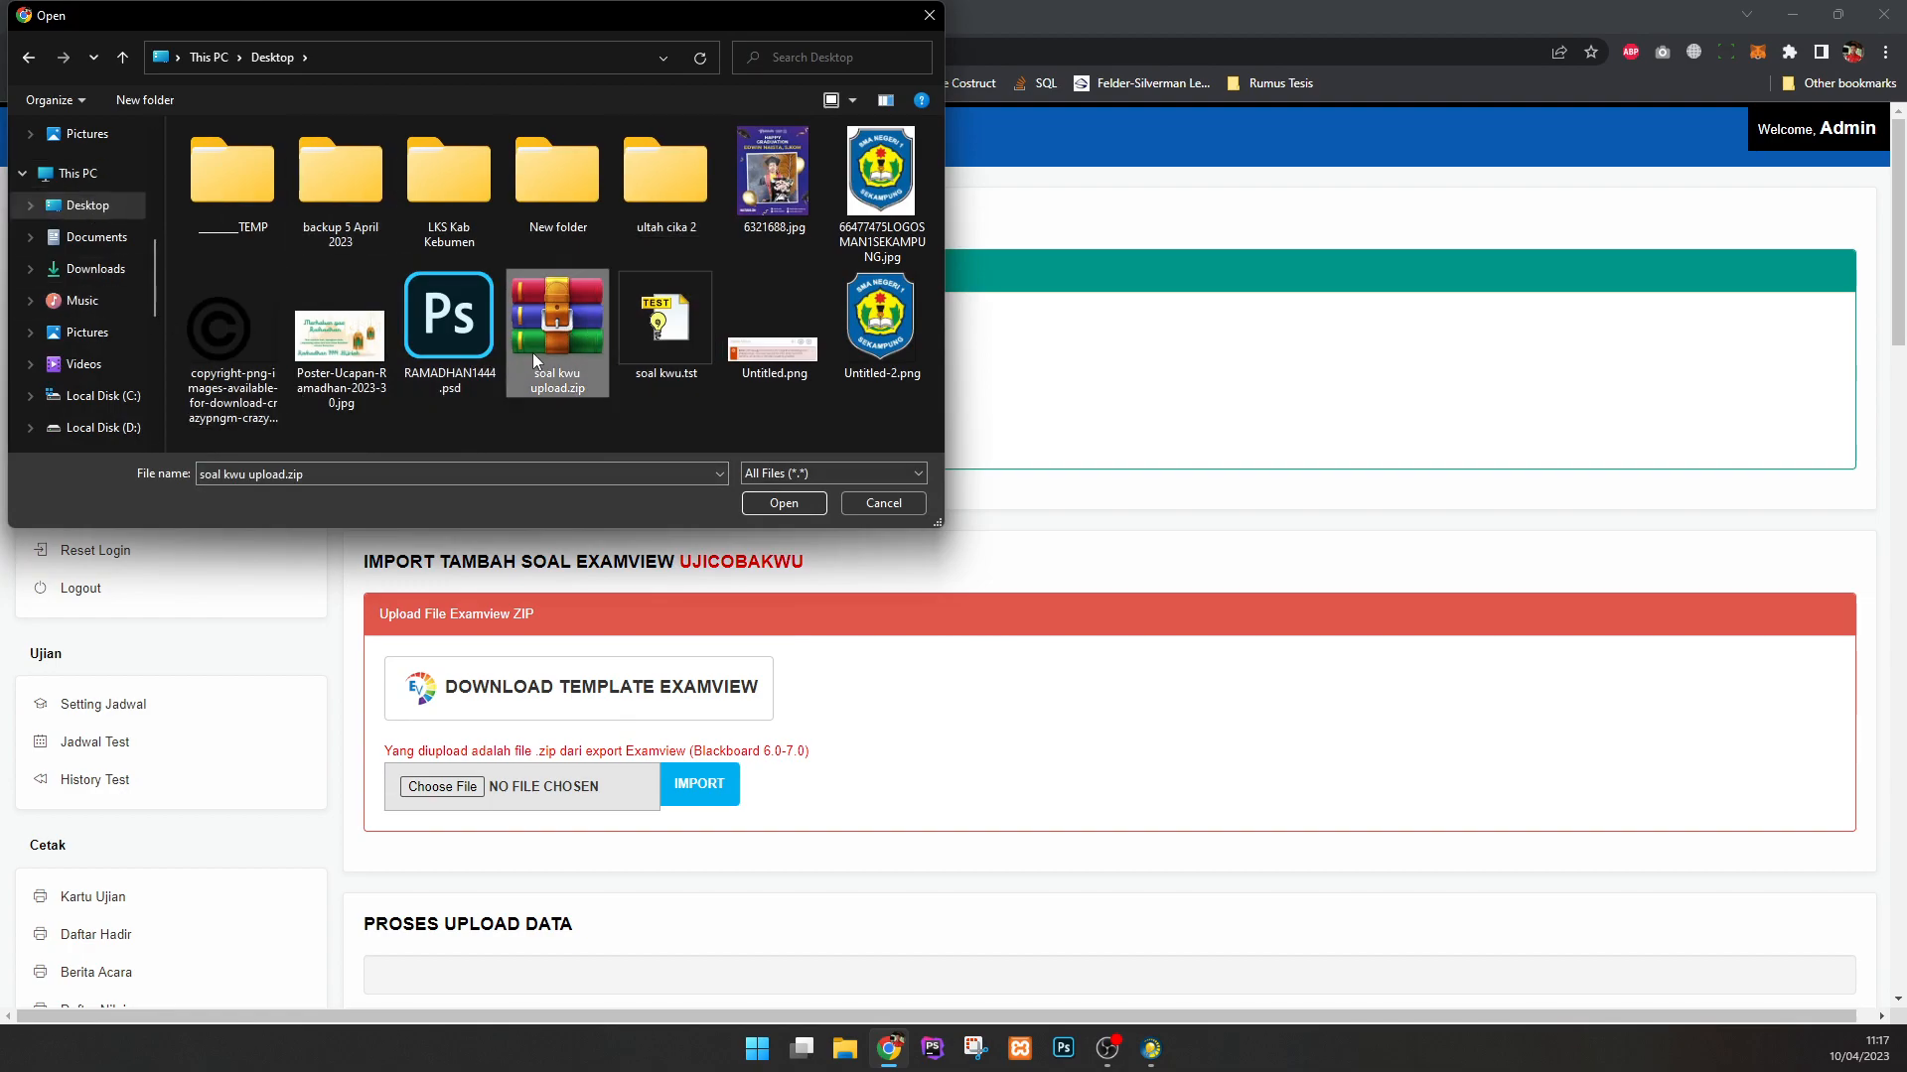
double_click(547, 342)
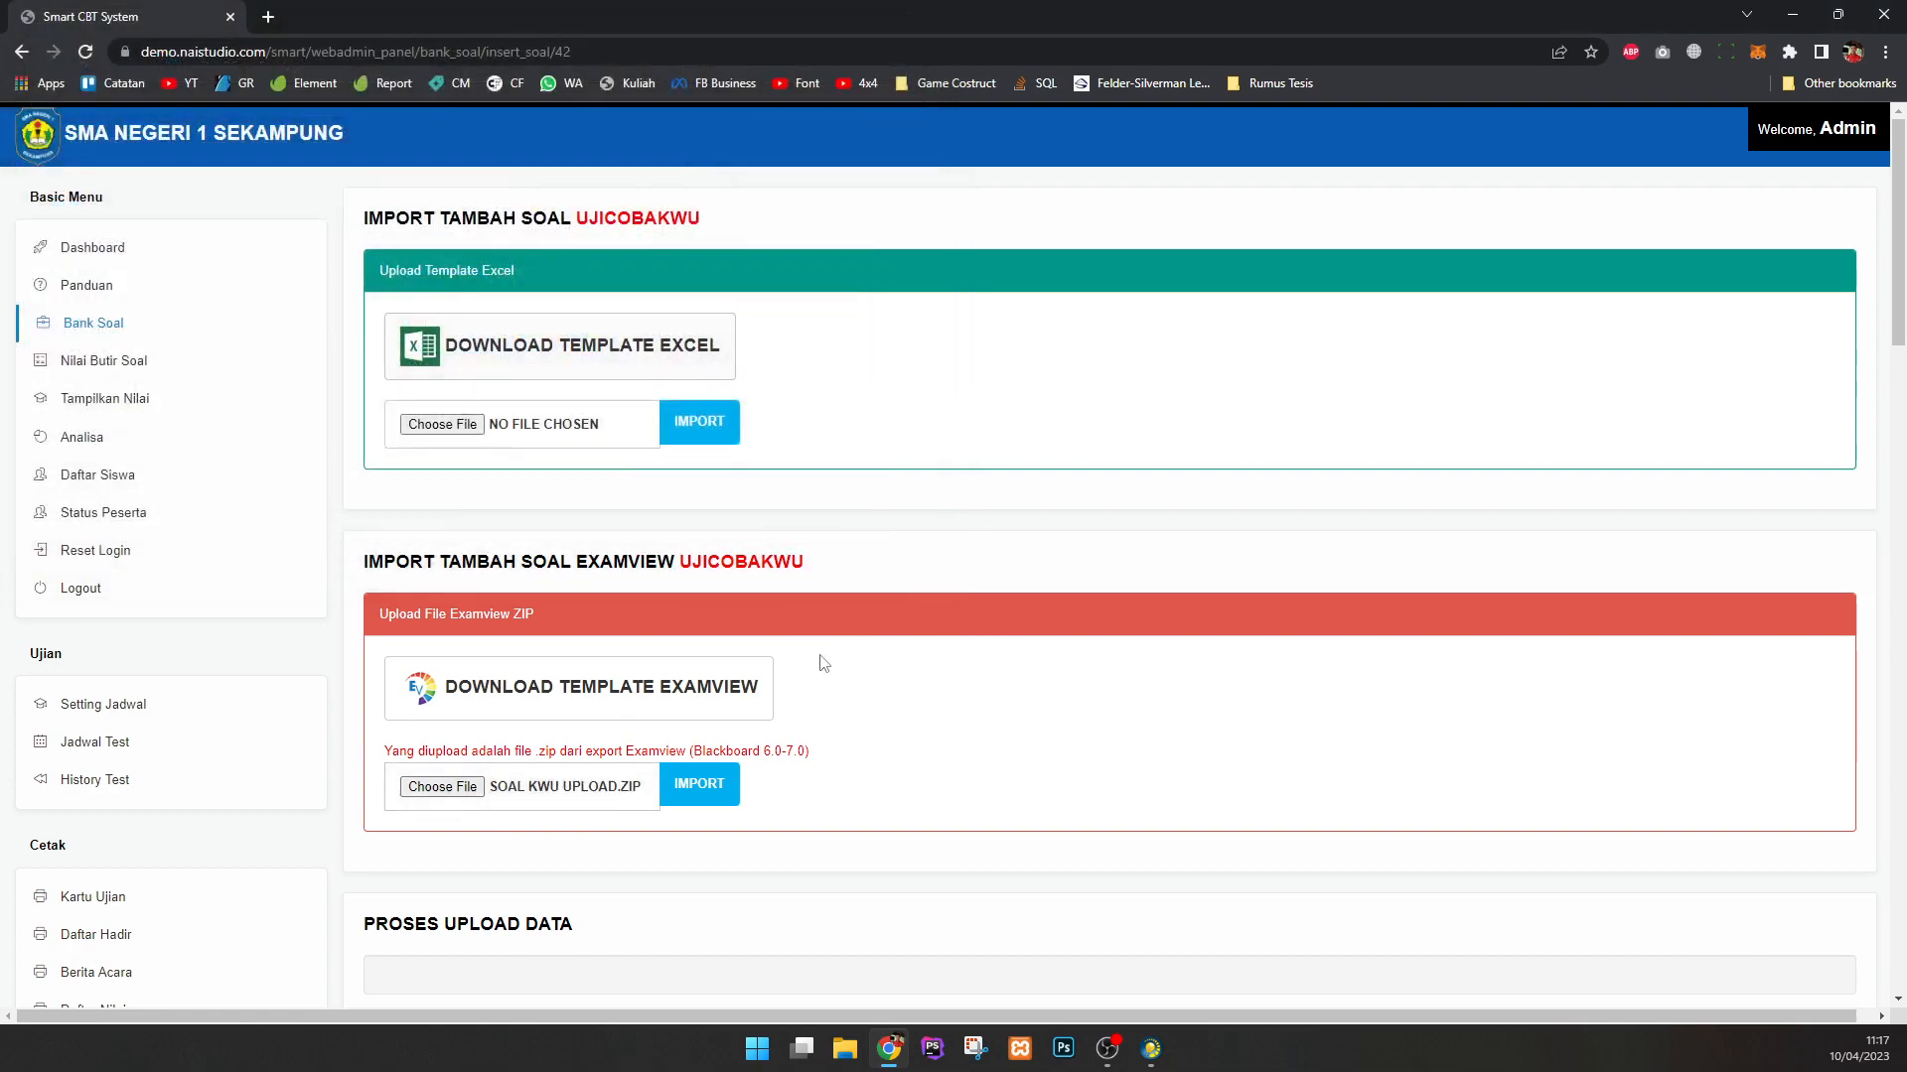
left_click(699, 785)
Check the upload status of the picture question and the essay question in the upload process results.
scroll(937, 583, "down", 6)
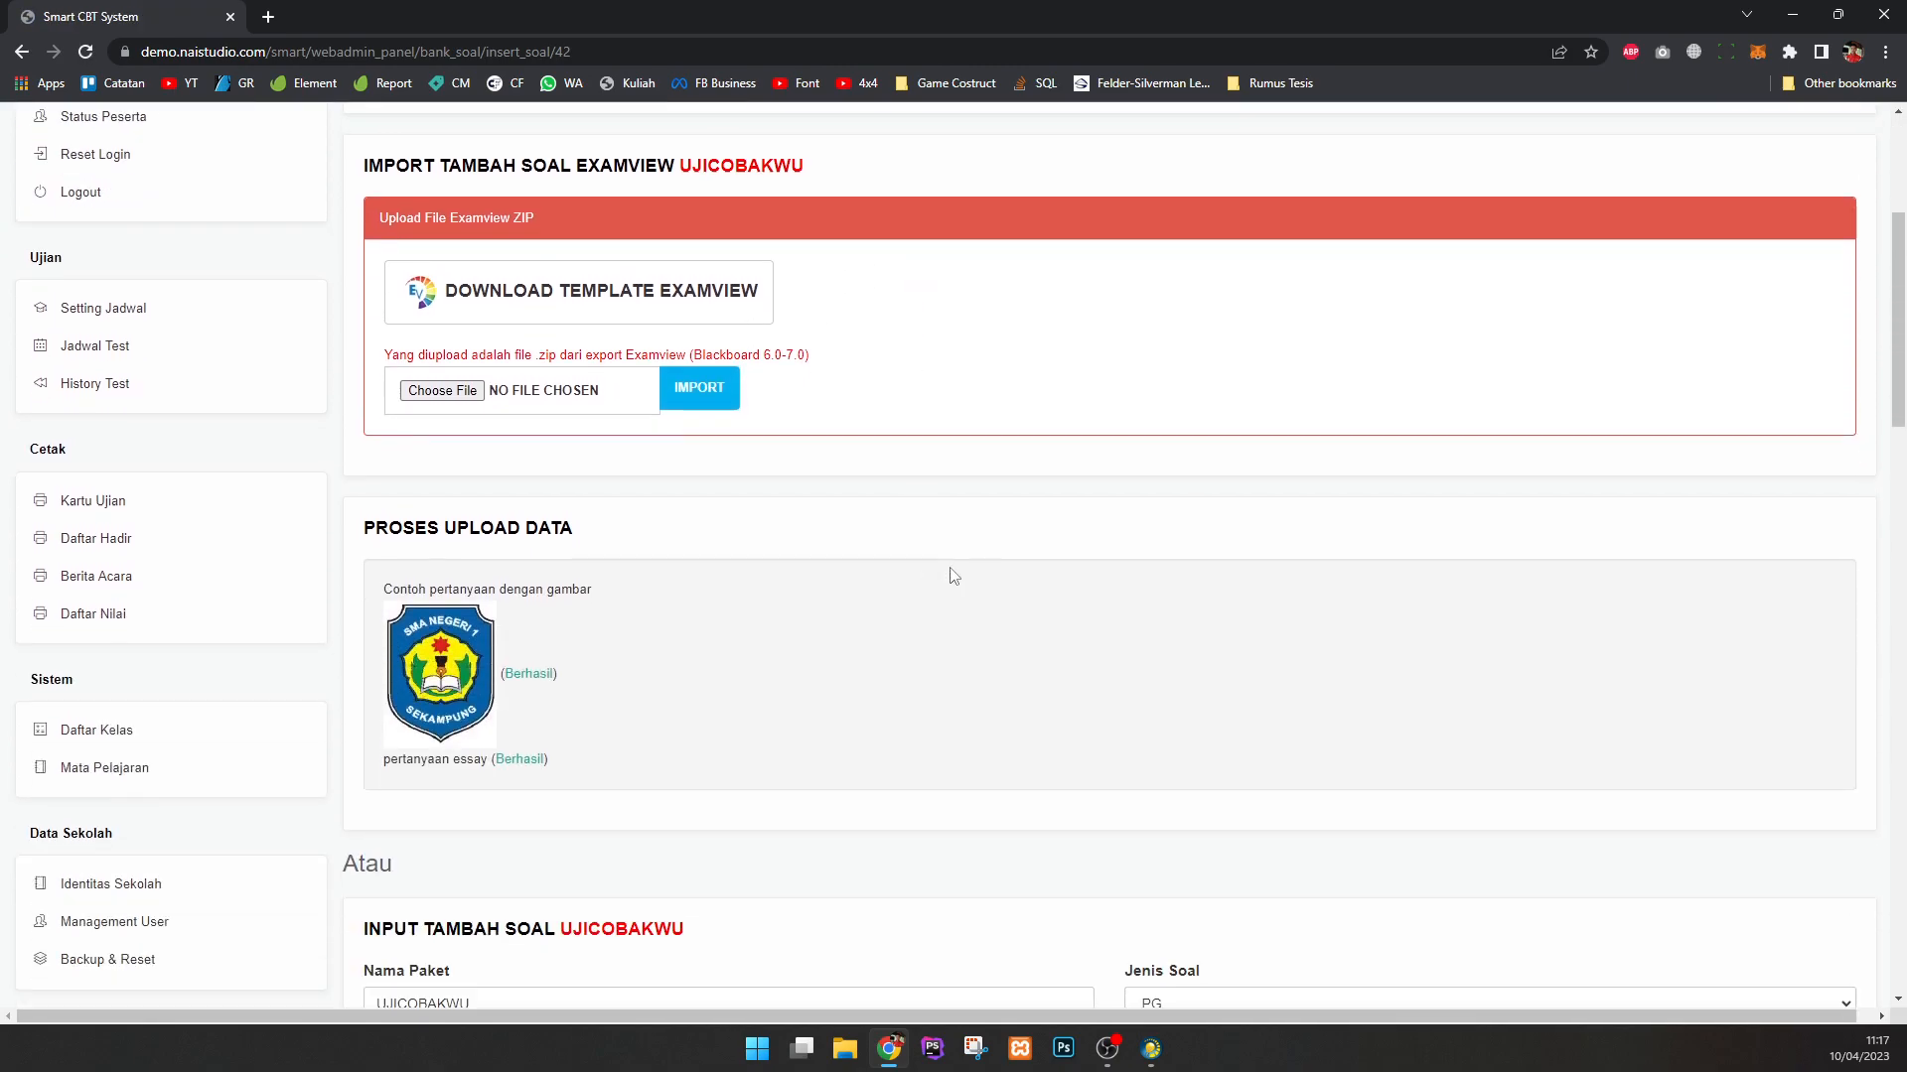
left_click_drag(395, 392, 605, 393)
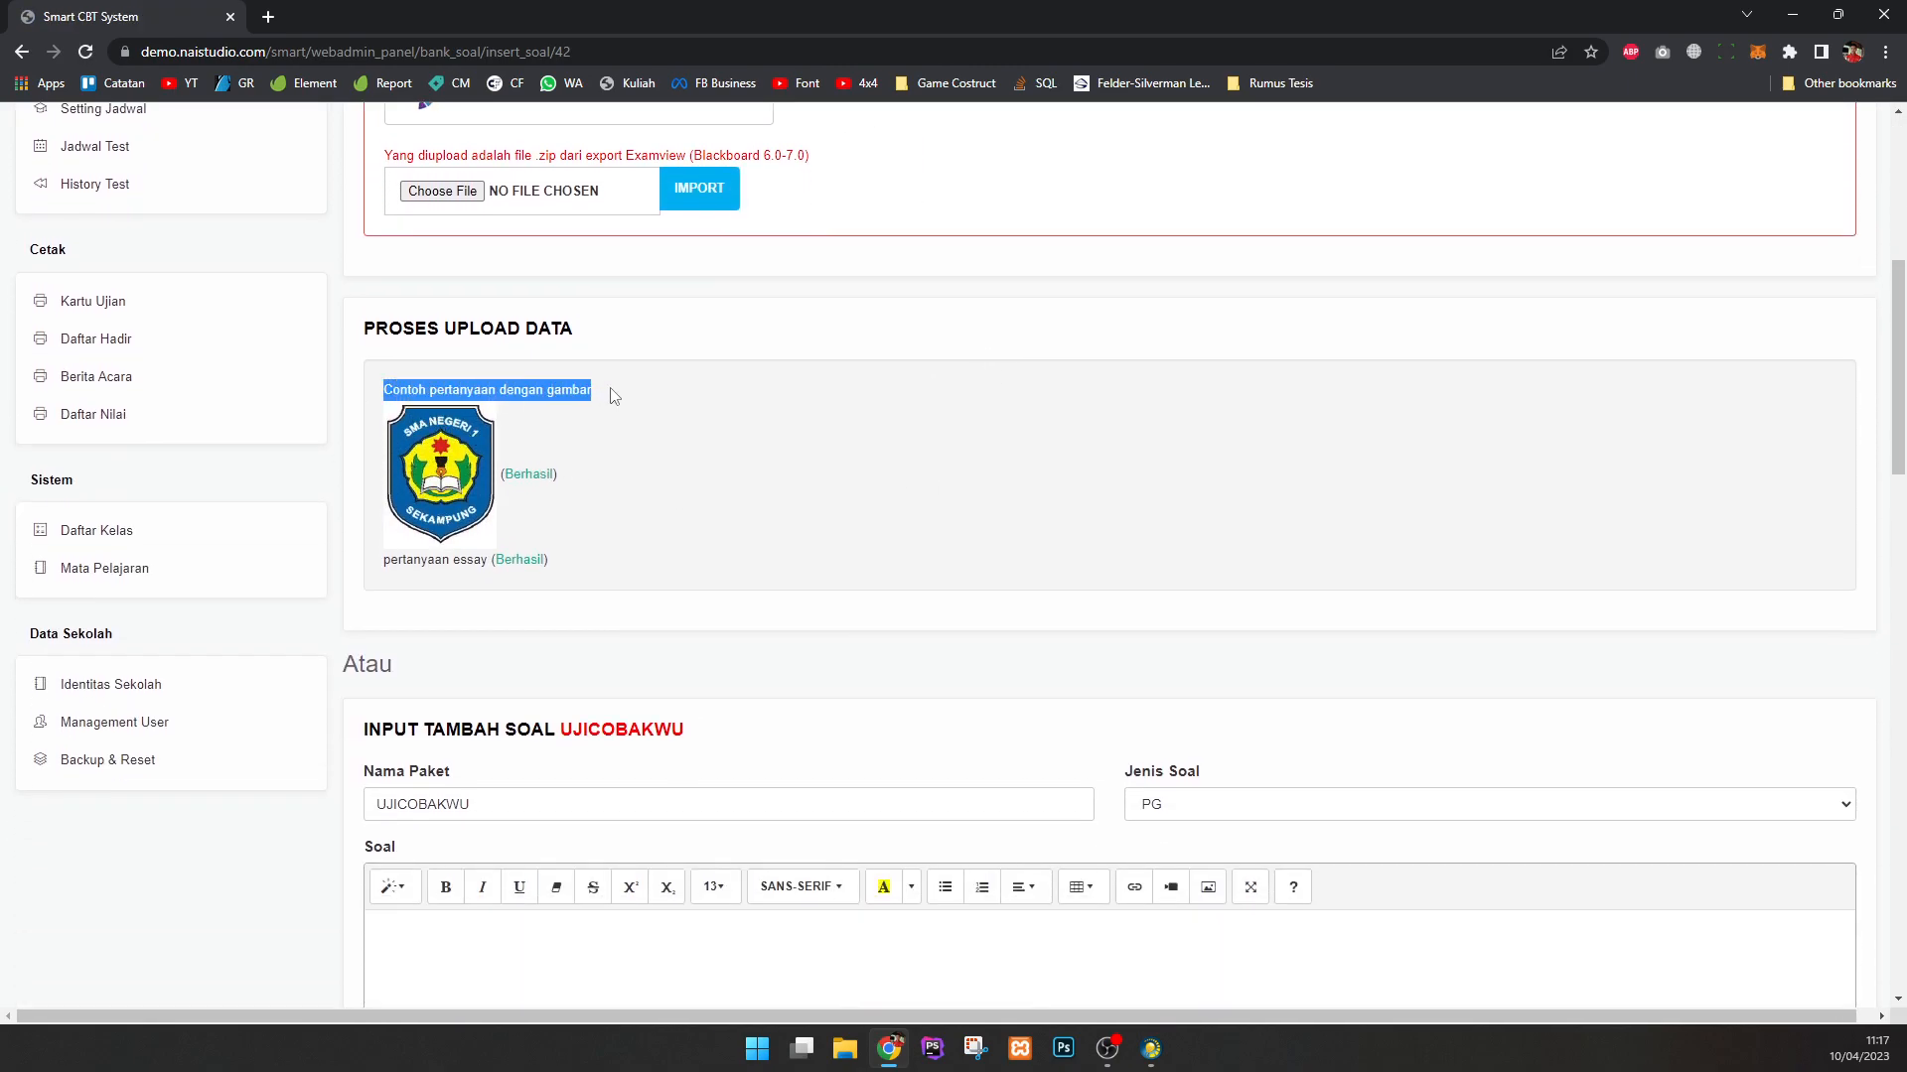
left_click(612, 391)
left_click_drag(373, 472, 575, 471)
left_click_drag(399, 566, 584, 568)
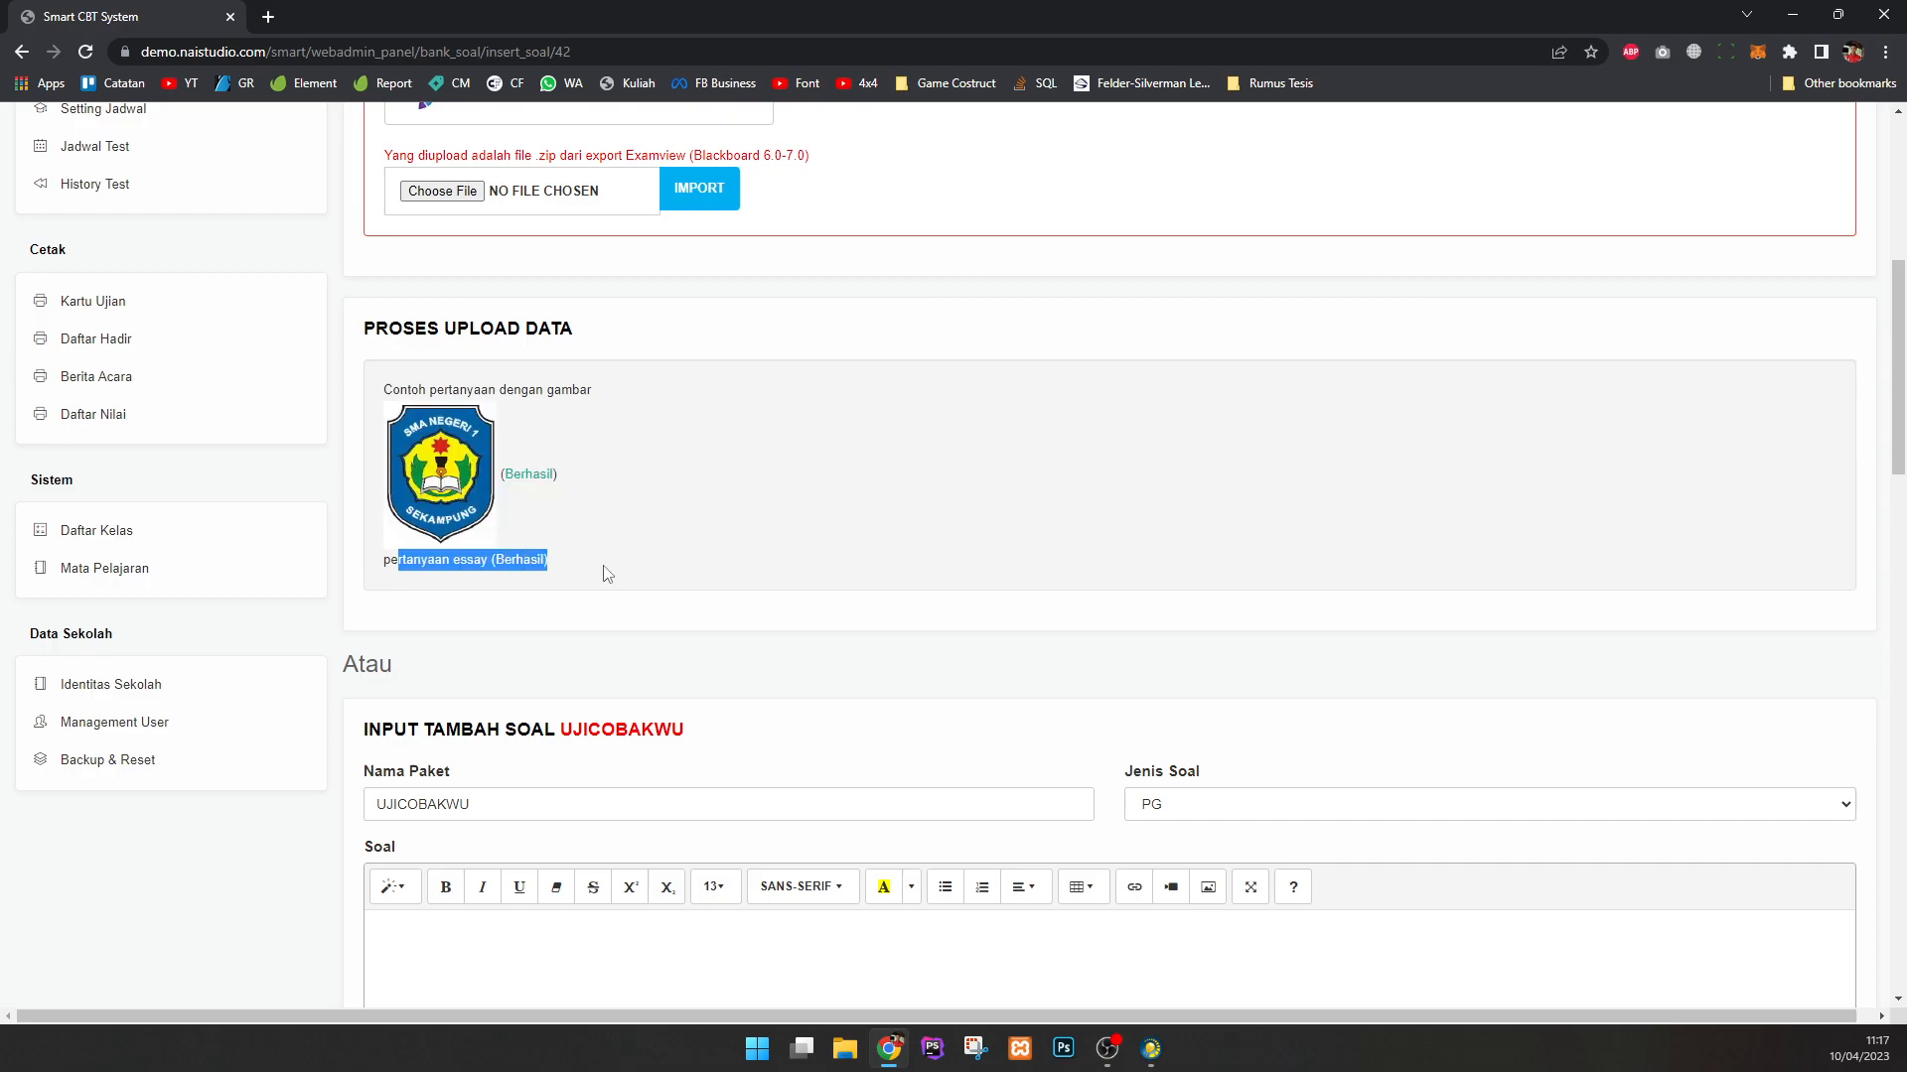
left_click_drag(407, 385, 581, 461)
left_click(580, 461)
left_click_drag(413, 561, 645, 568)
Open the question list of the UJICOBAKWU package in the question bank and find the imported picture question.
scroll(673, 503, "up", 6)
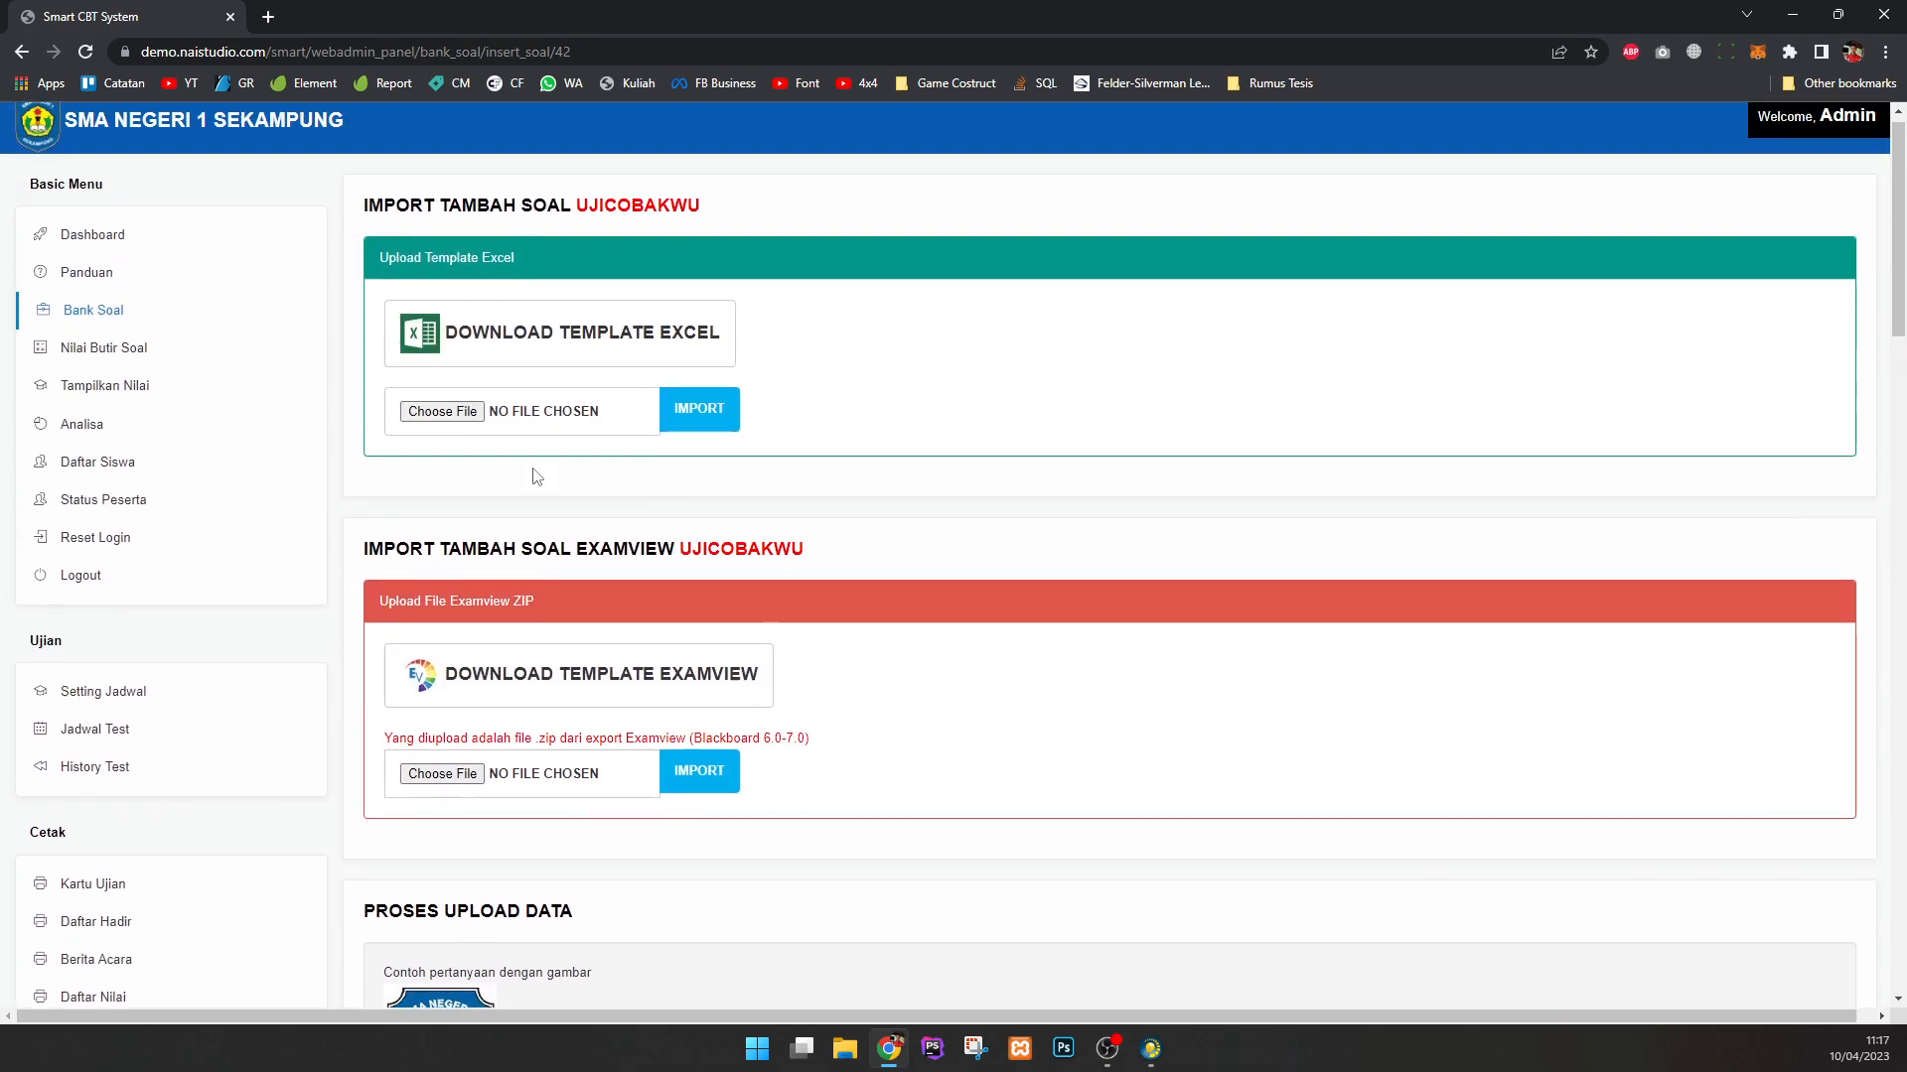
left_click(159, 330)
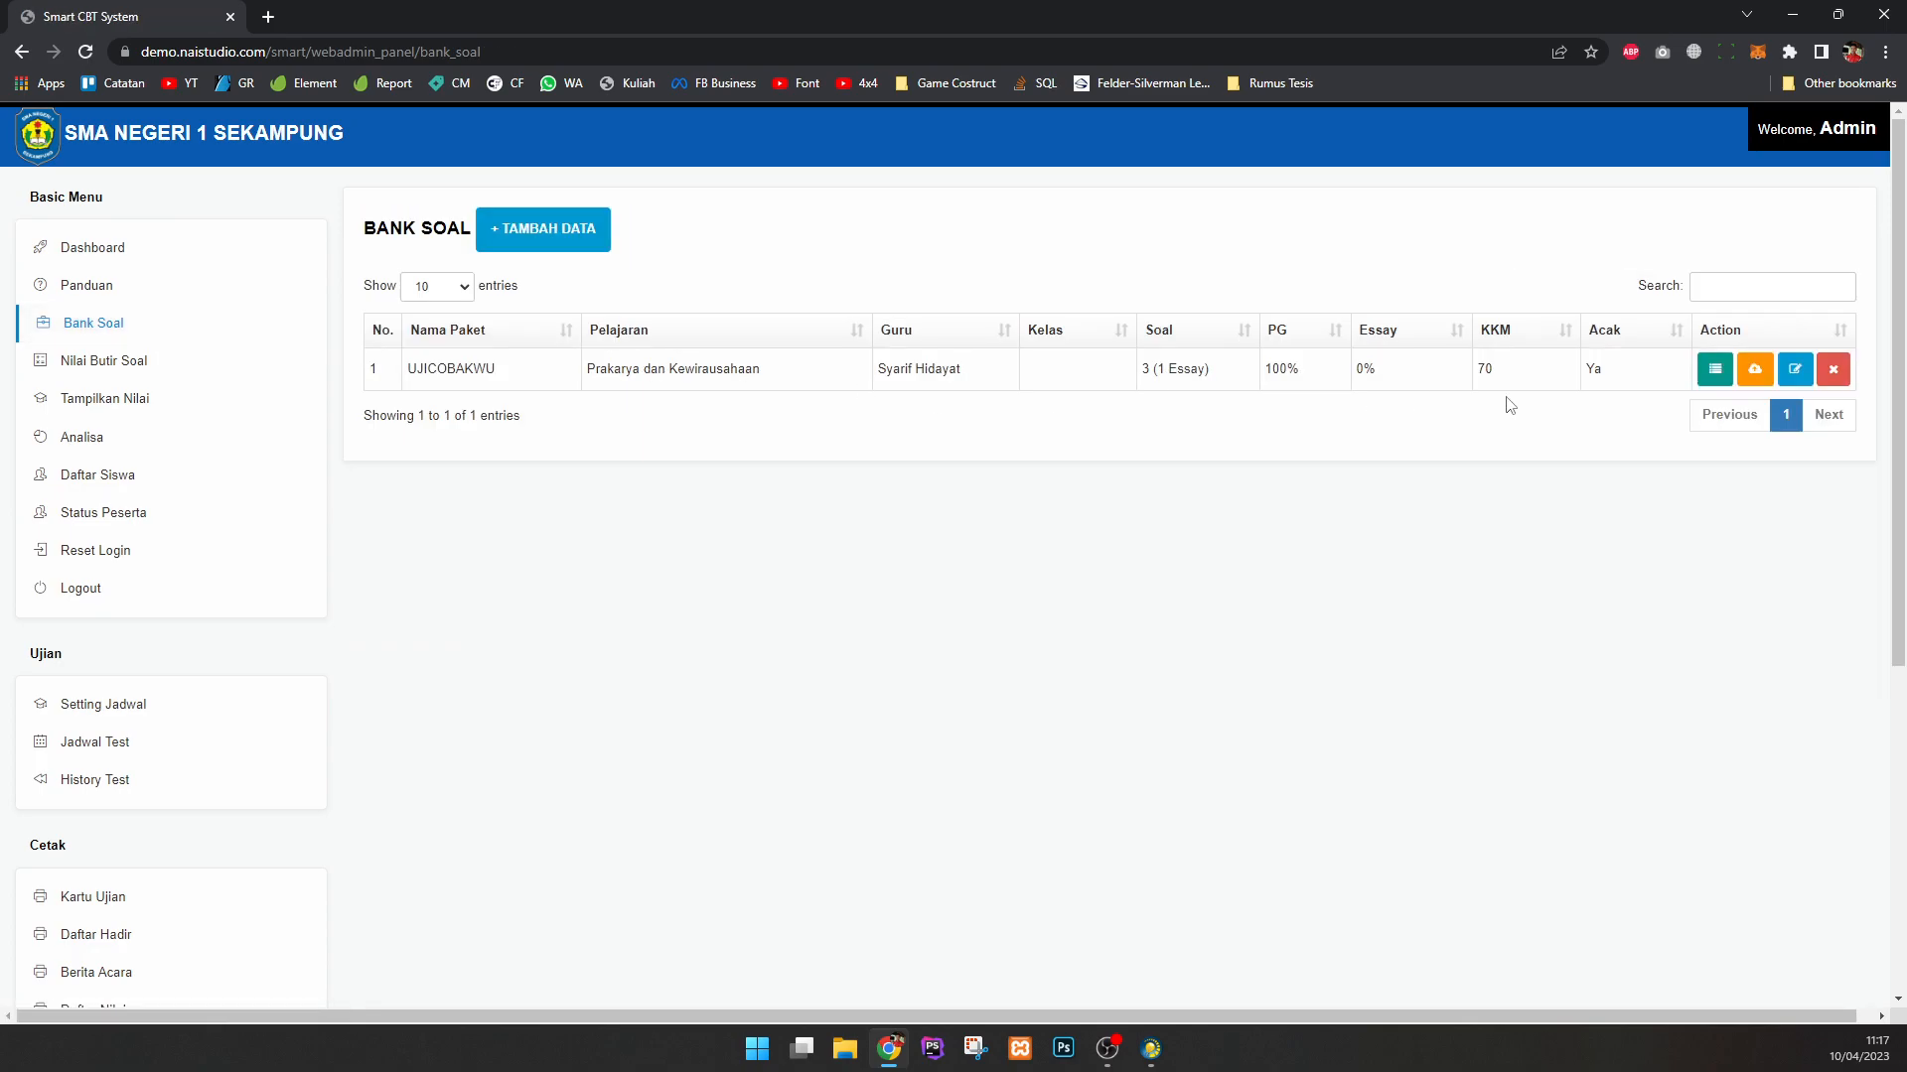
left_click(1715, 370)
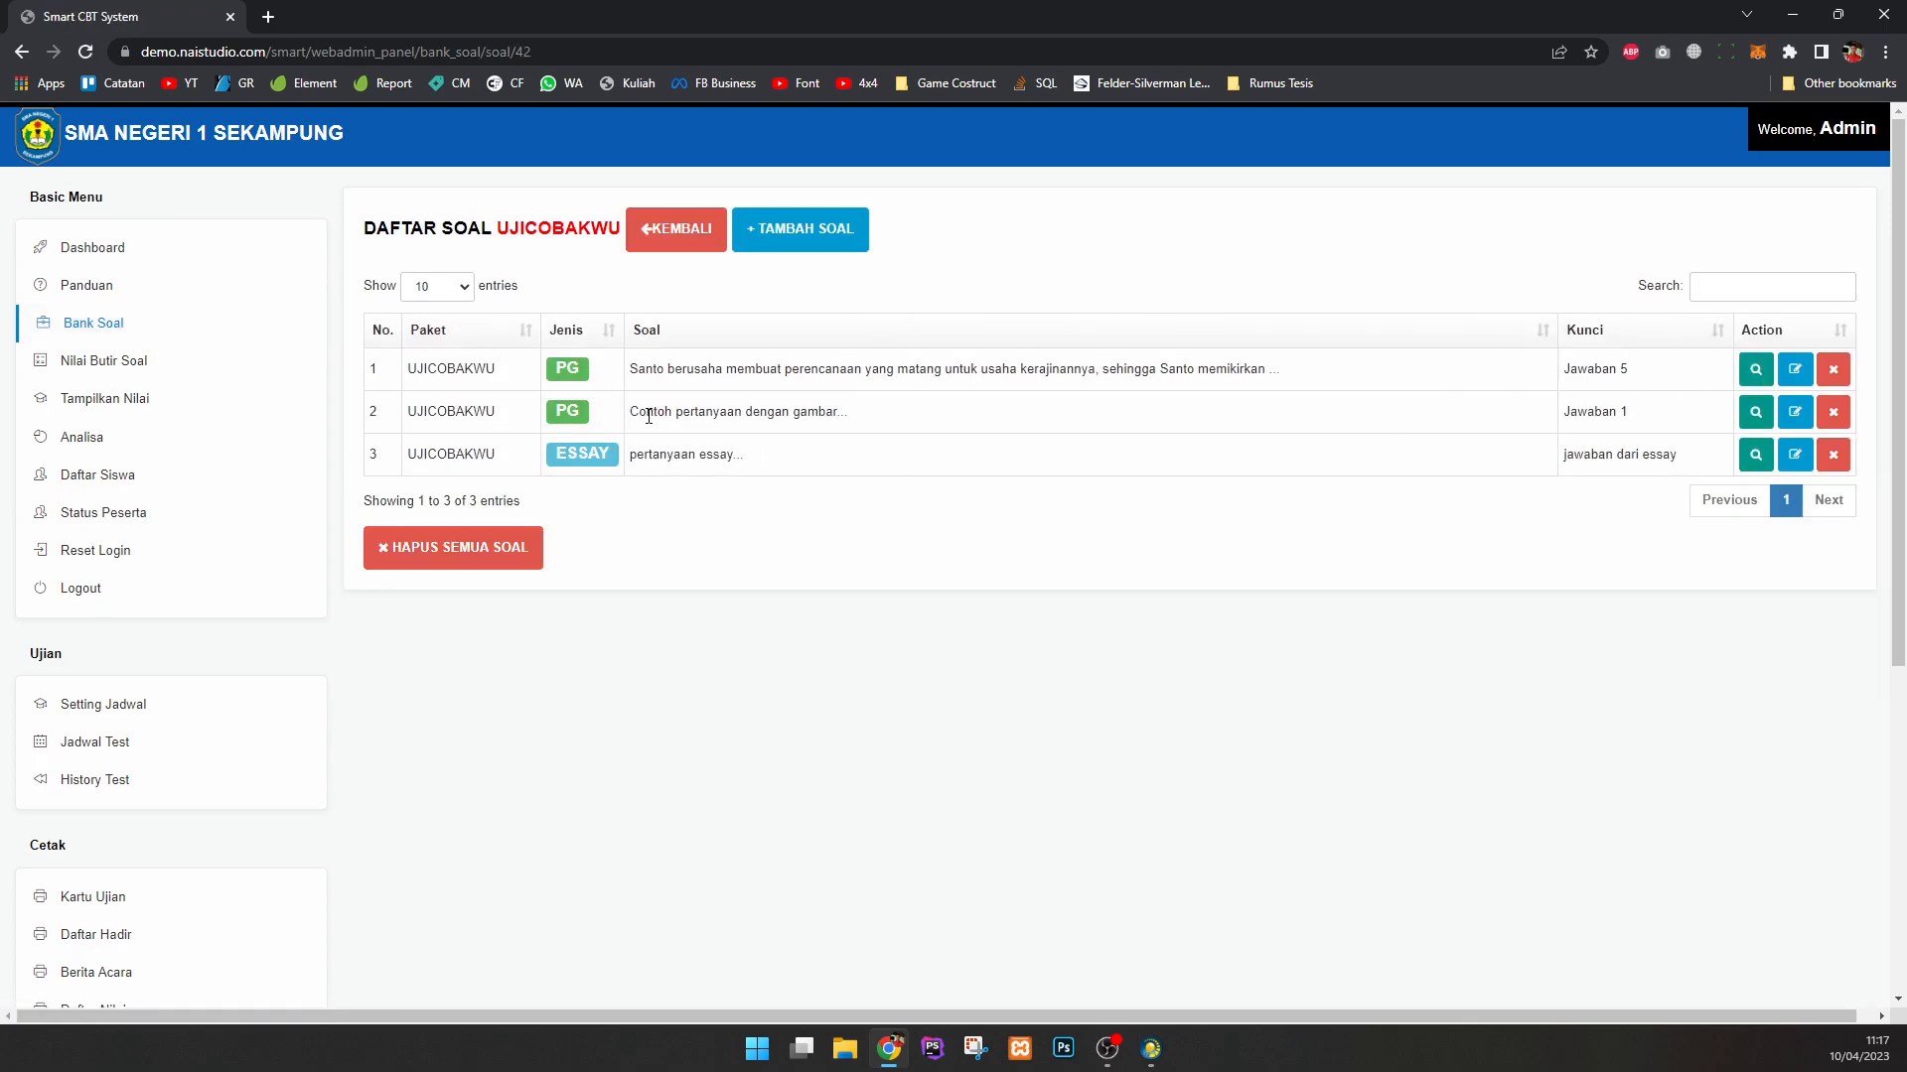
left_click_drag(648, 416, 1001, 424)
View the details of the question "Contoh pertanyaan dengan gambar", check its picture and answer options, and close them.
left_click(1755, 411)
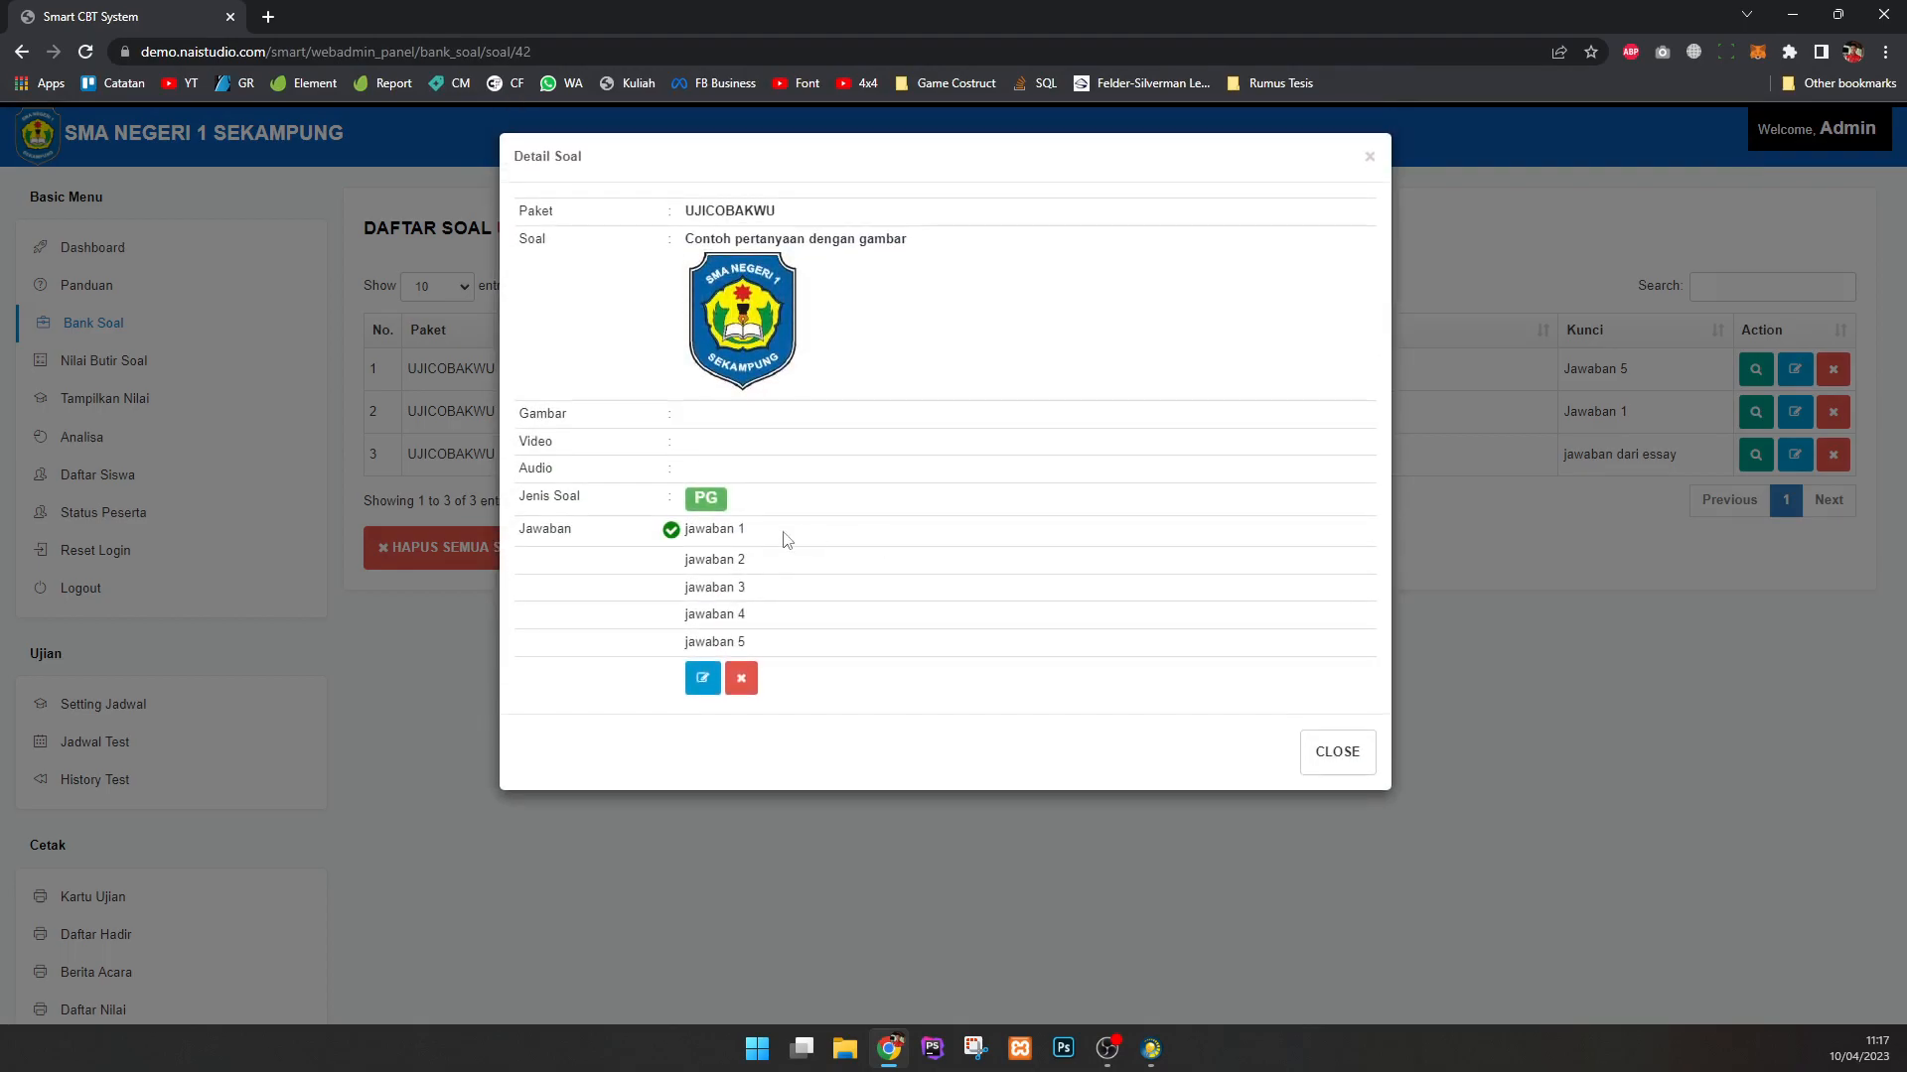
left_click_drag(651, 207, 974, 439)
left_click(1042, 602)
left_click_drag(701, 537, 787, 621)
left_click(1336, 752)
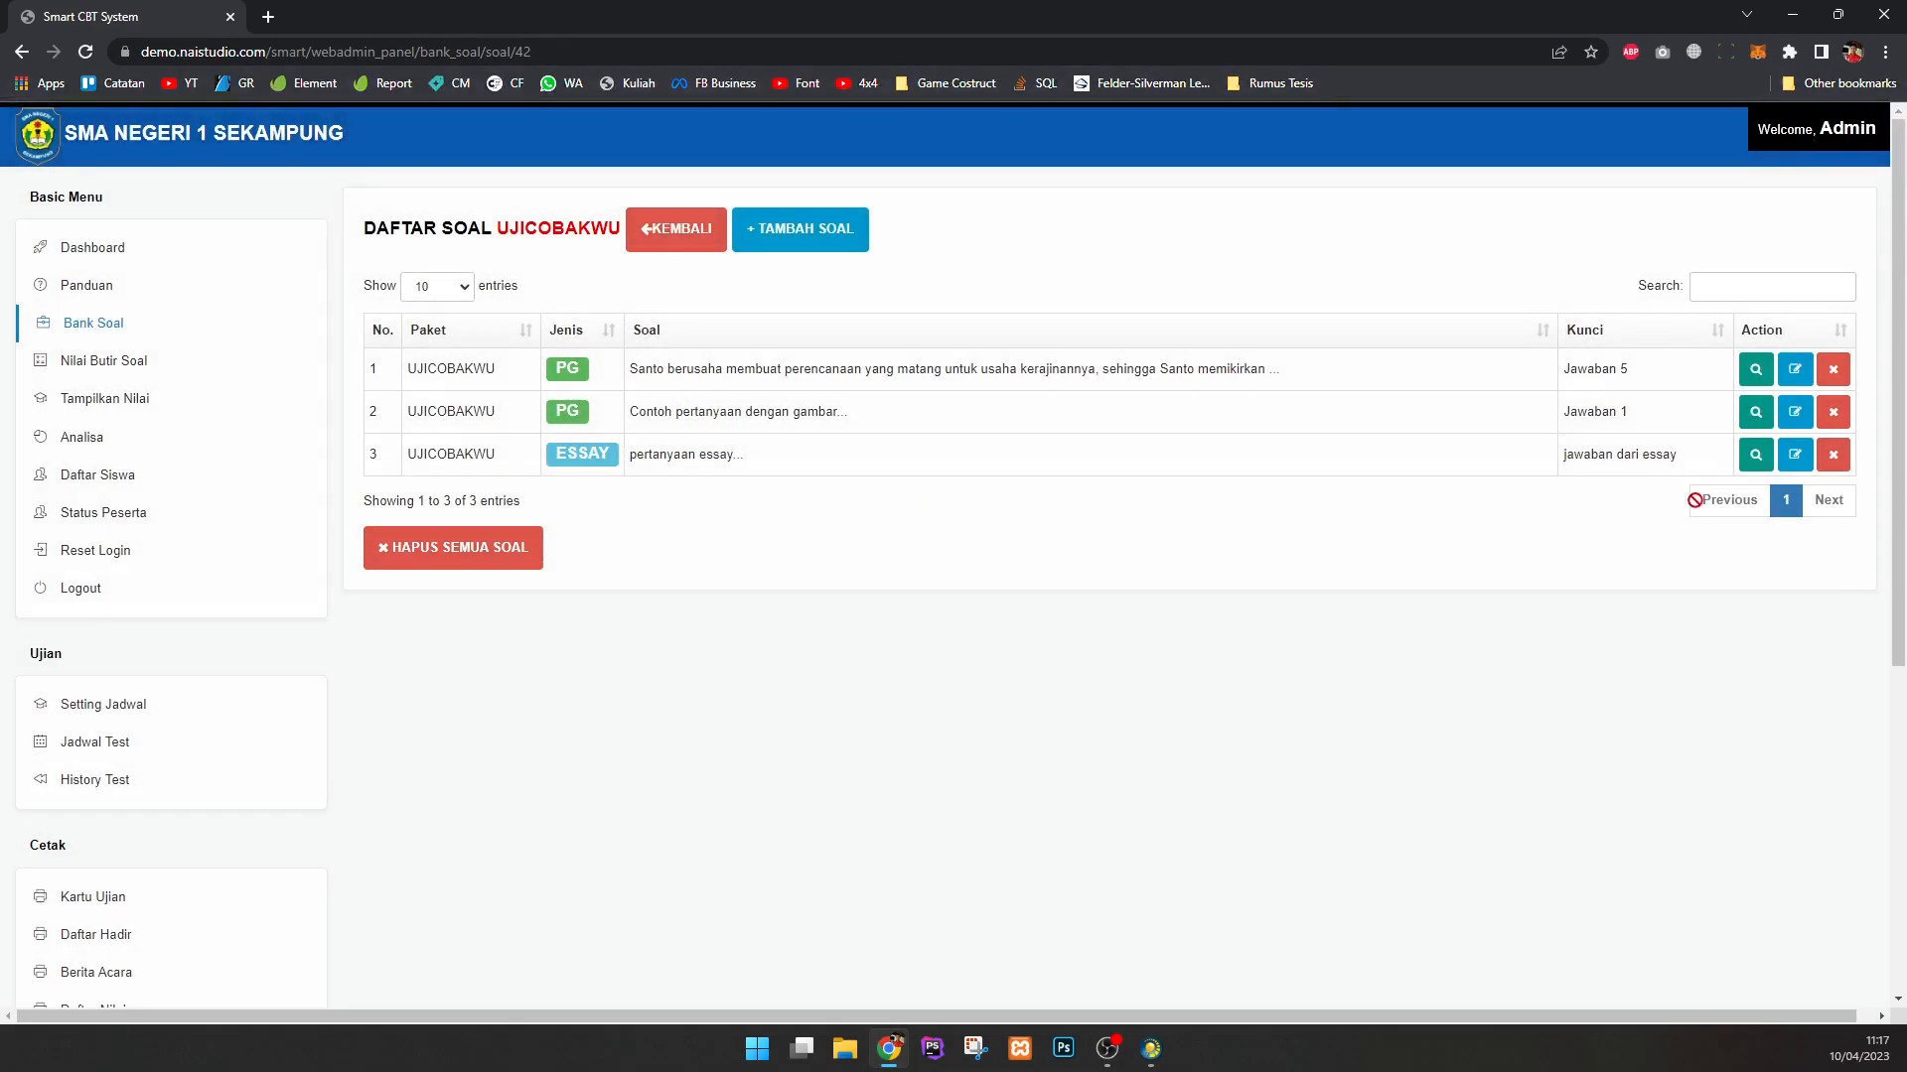
View the details of the essay question "pertanyaan essay", check its content, and close them.
left_click(1758, 459)
left_click_drag(590, 242, 676, 298)
left_click(881, 315)
left_click(1335, 502)
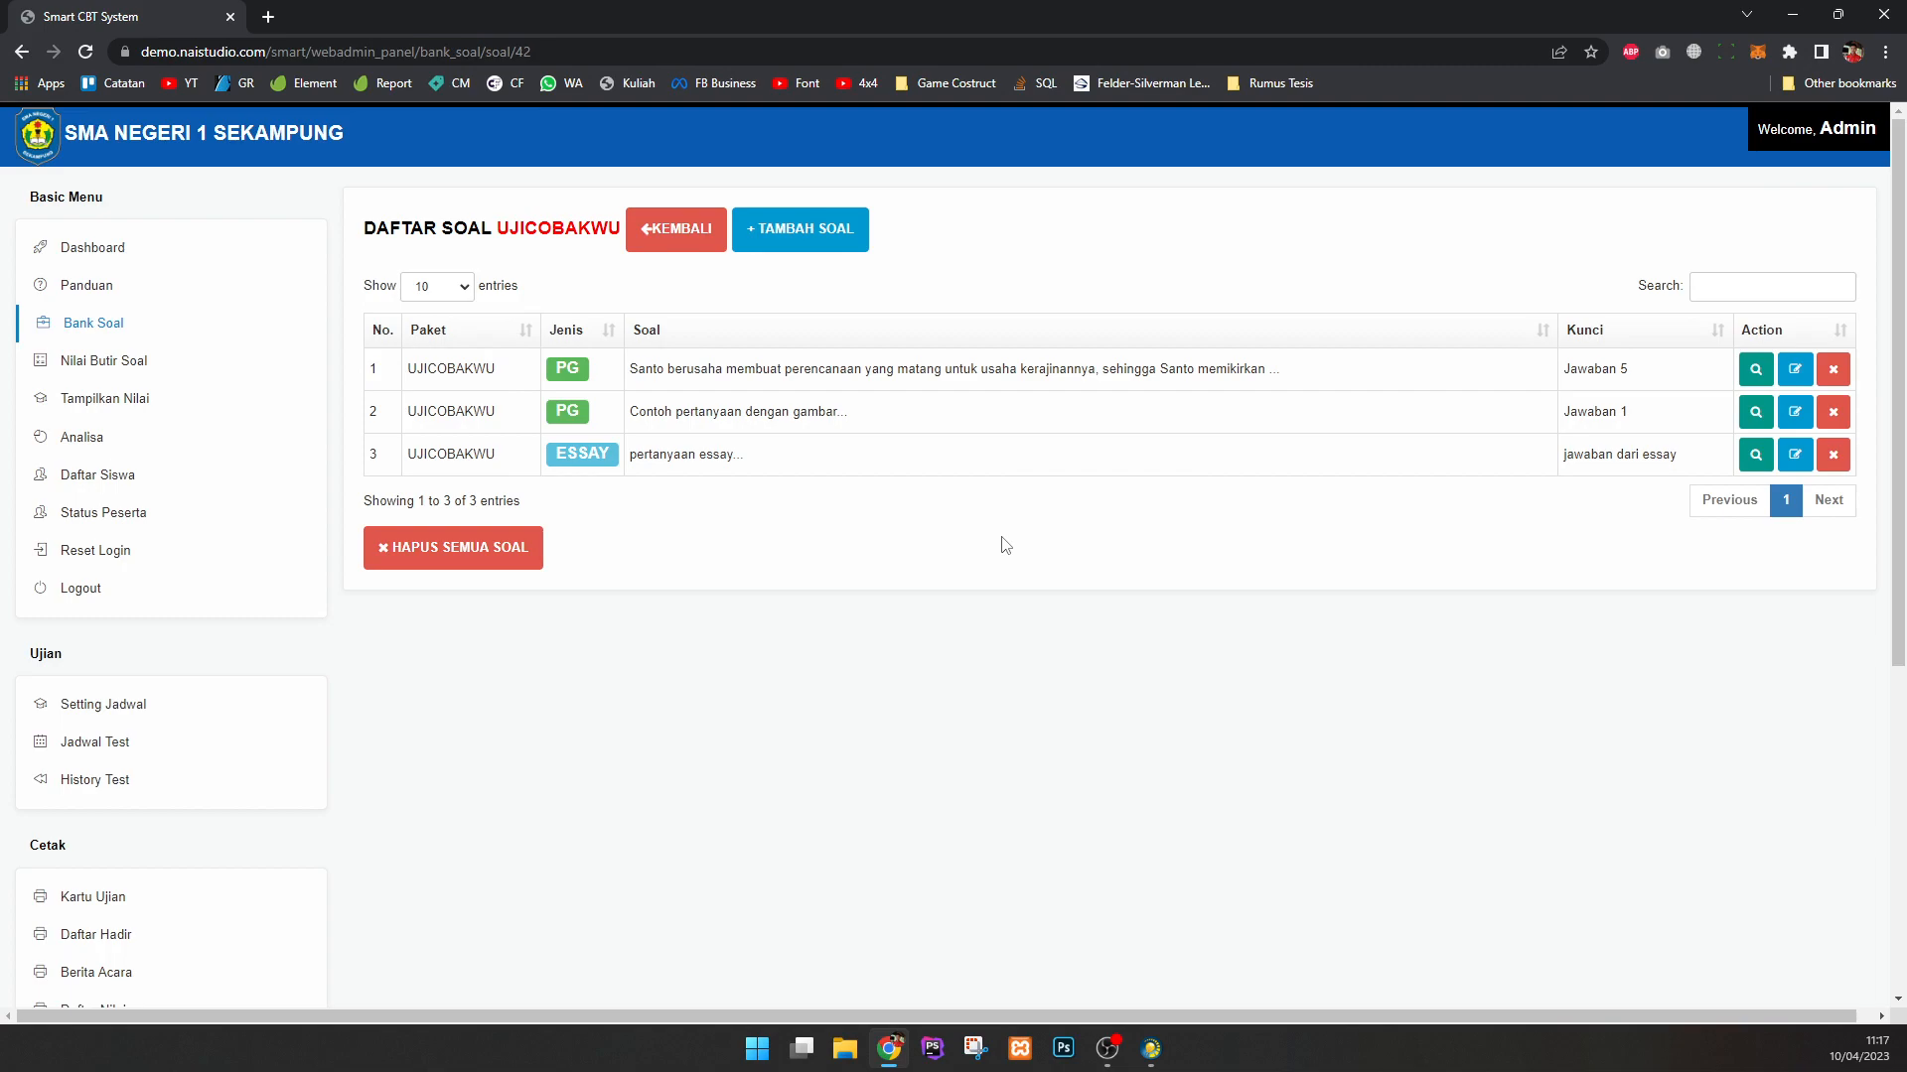